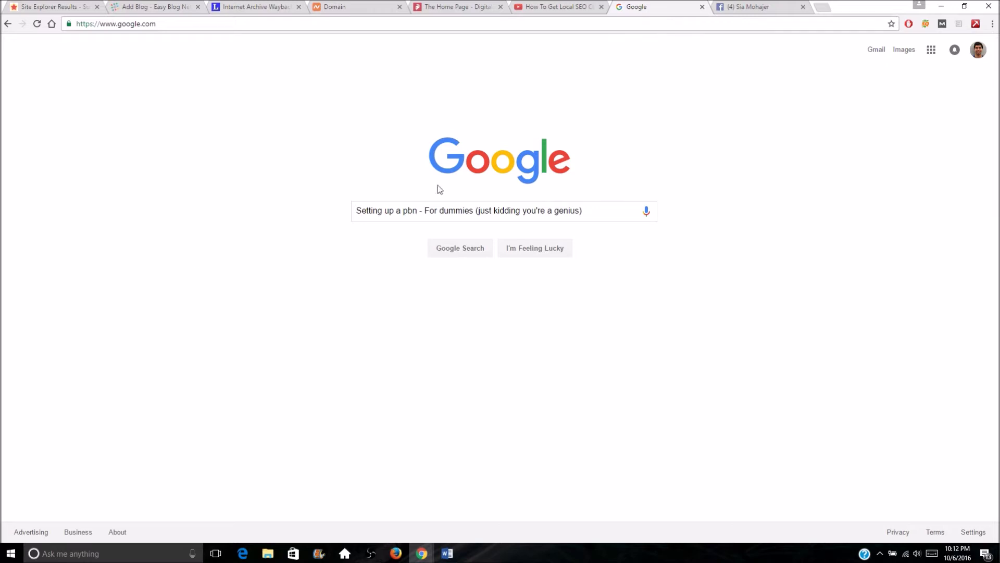
left_click(754, 6)
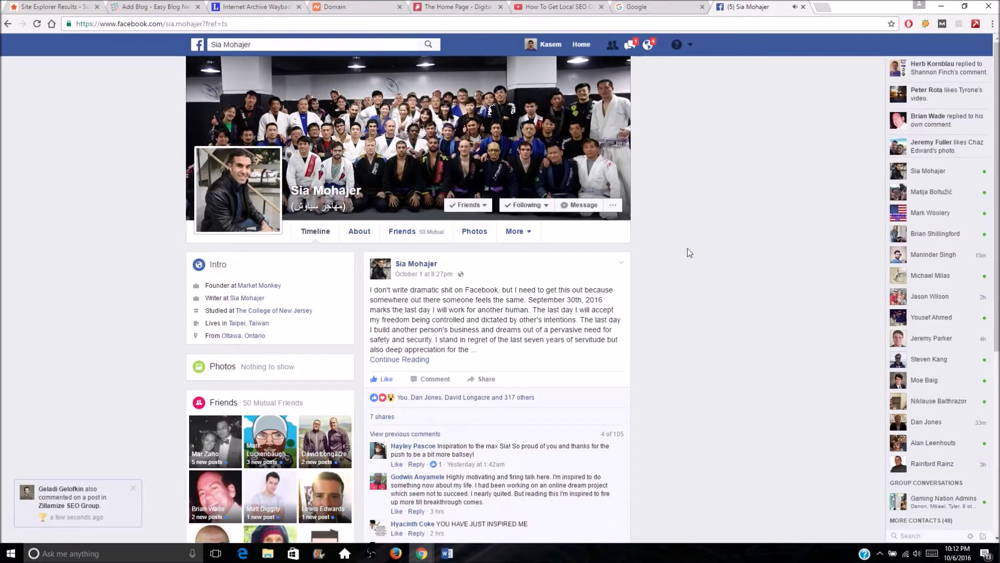
left_click(671, 11)
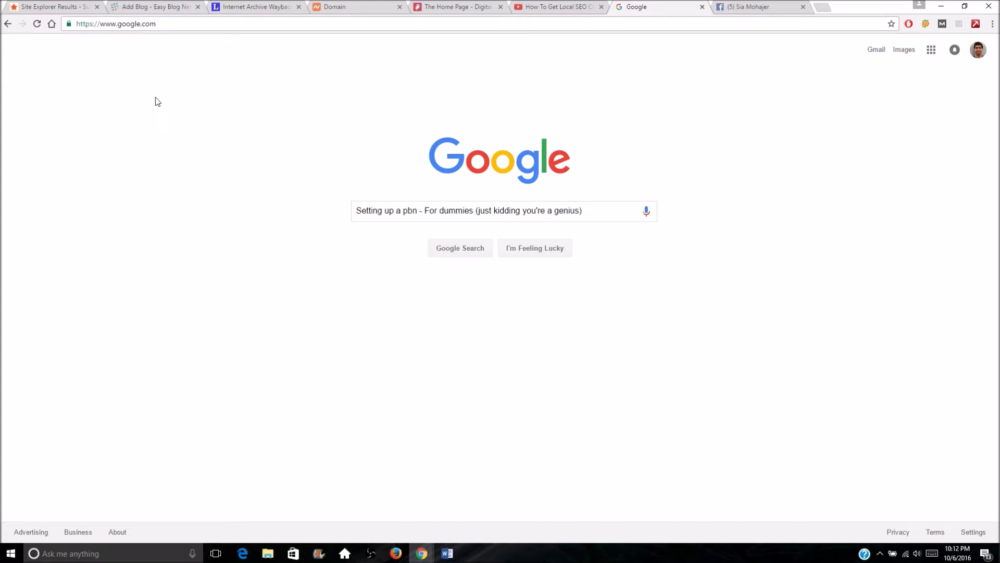
Copy the domain aroundtheclocktcm.com from its Namecheap details page into the Blog Domain field of Easy Blog Networks' Add Blog form.
left_click(158, 7)
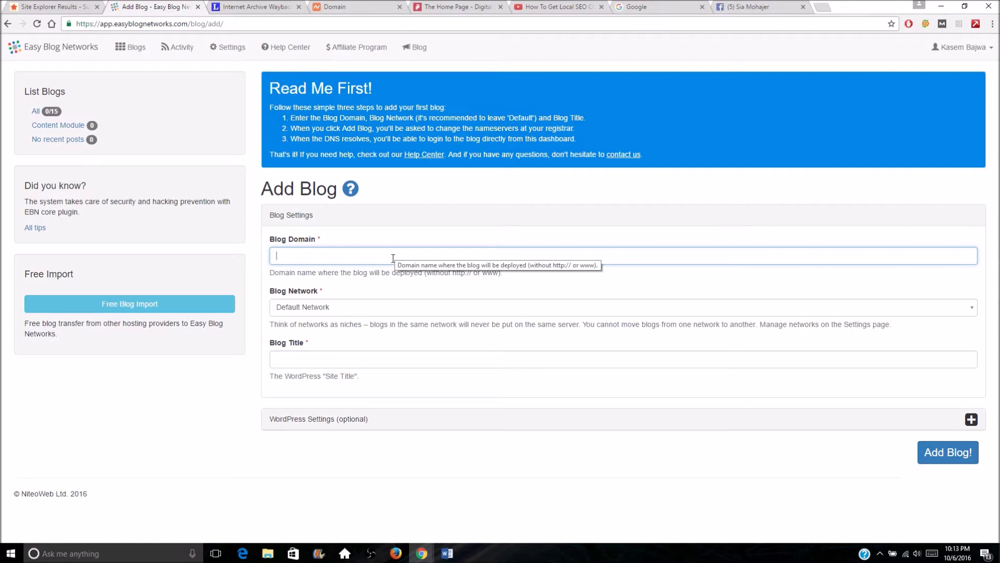
left_click_drag(343, 7, 252, 4)
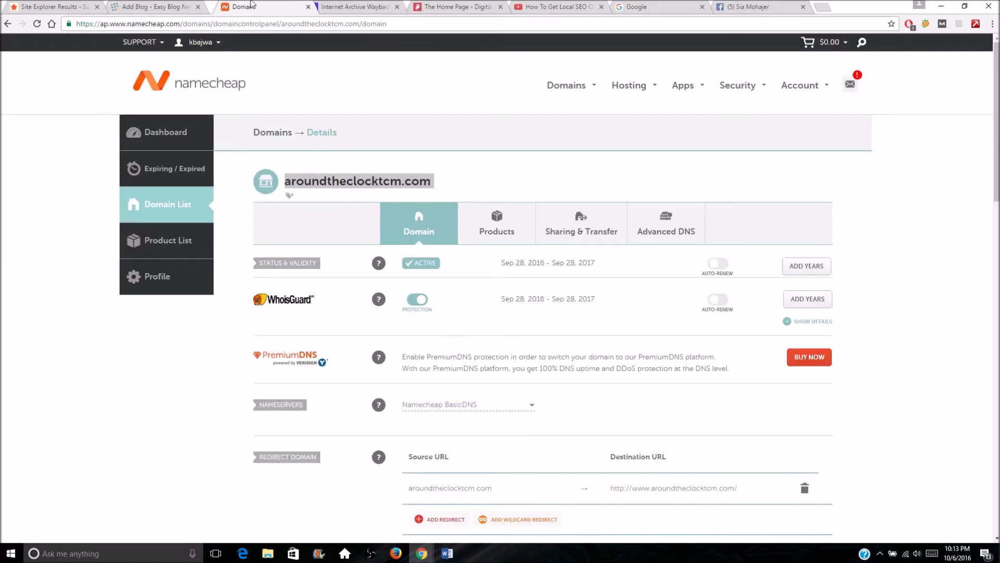
key("F5")
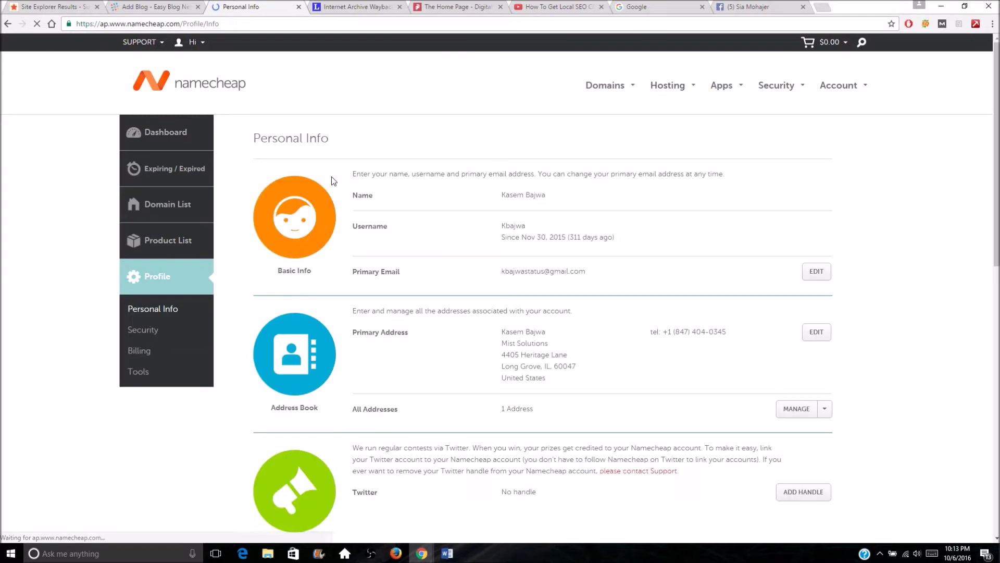
left_click(12, 27)
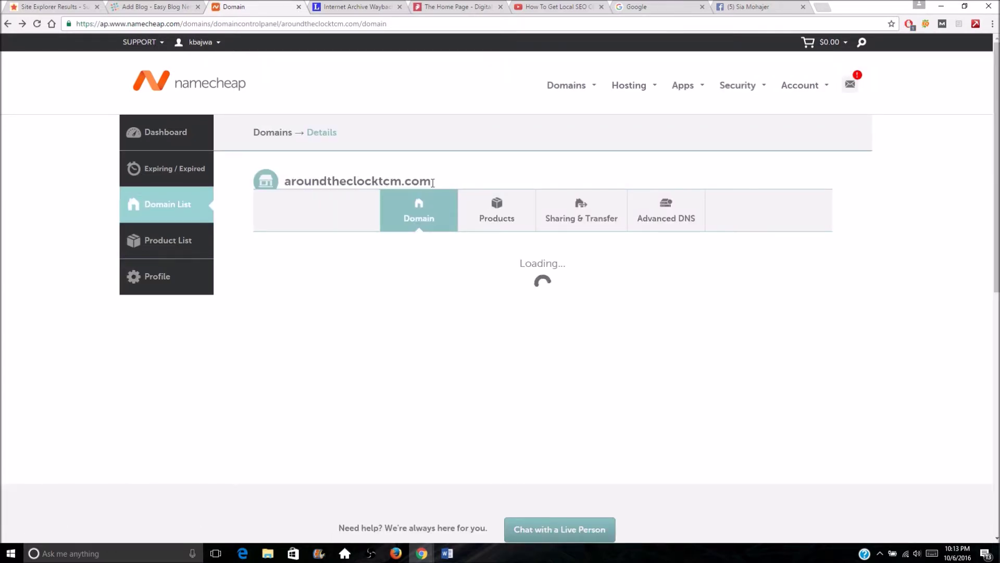
left_click_drag(433, 183, 286, 186)
key("ctrl+c")
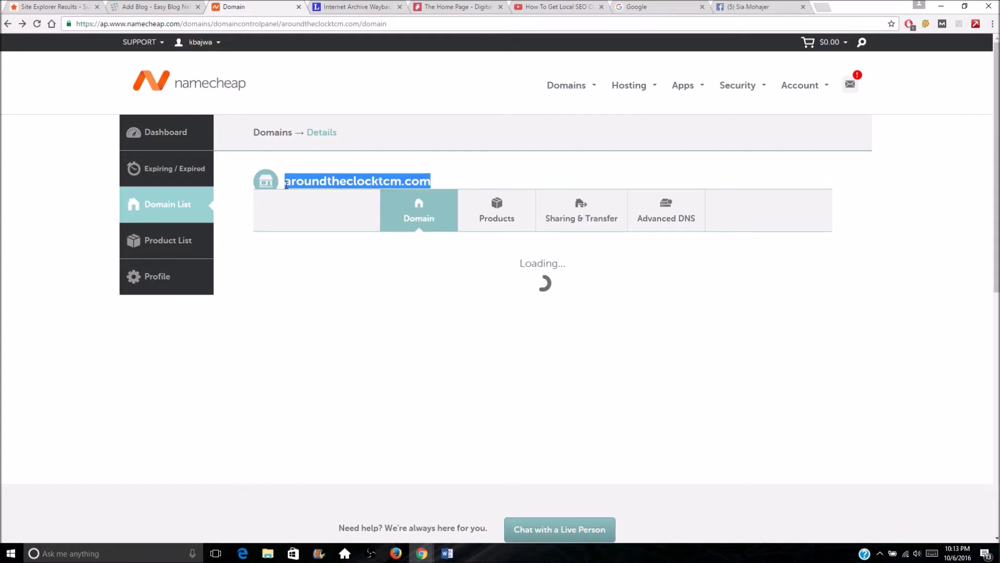
left_click(172, 4)
key("ctrl+v")
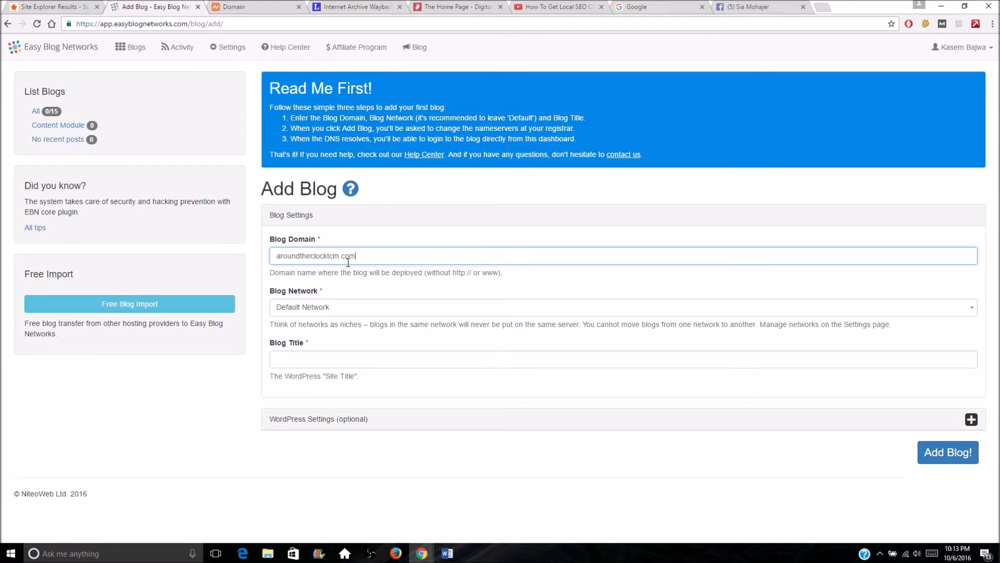
Assign the blog to Default Network and enter "Around the Clock TCM" as the blog title.
left_click(347, 311)
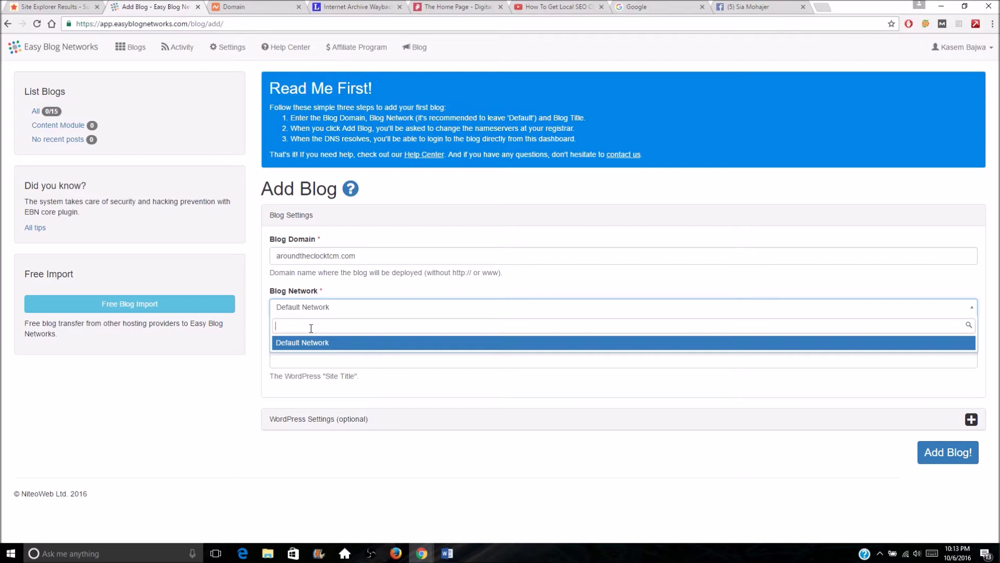
left_click(290, 346)
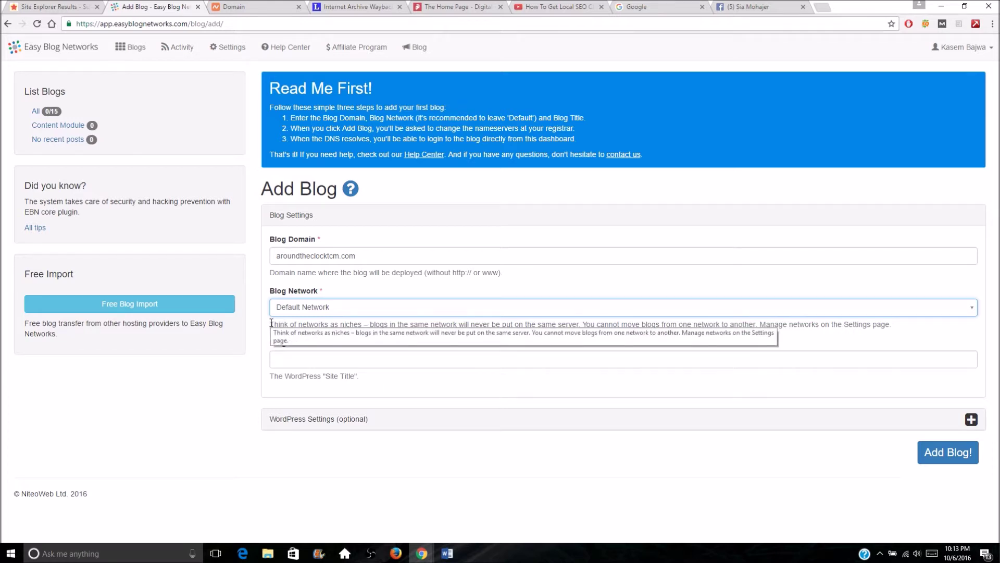
left_click(286, 358)
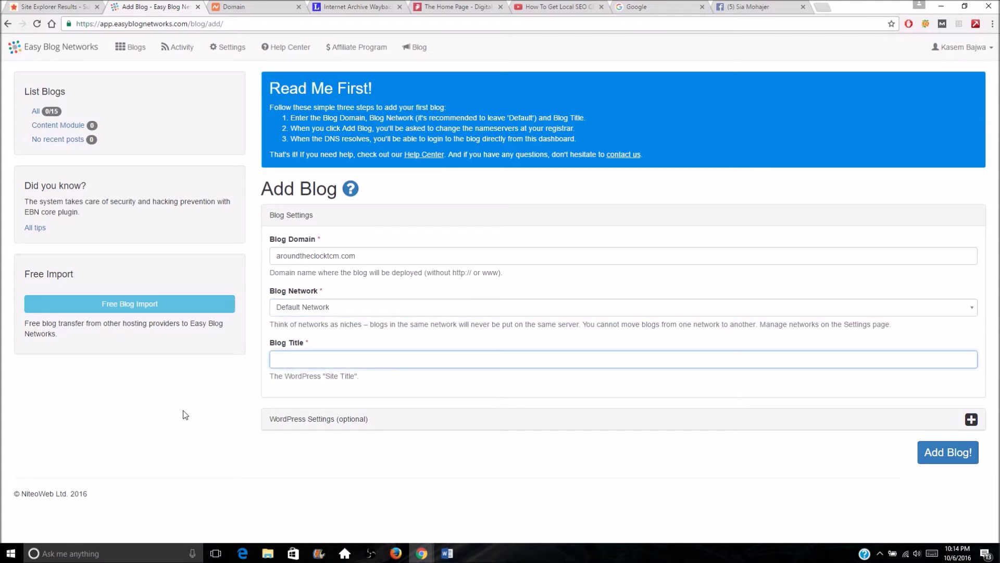
type("Around the Clock TCM")
In the optional WordPress settings, enable cleaning up the "Hello World!" content and removing the theme footer links.
left_click(971, 419)
scroll(349, 397, "down", 2)
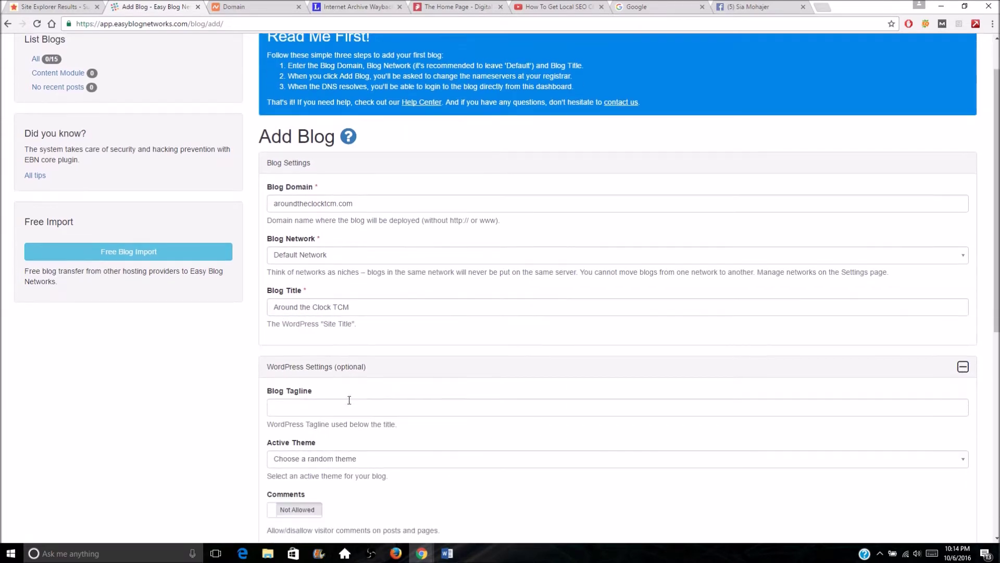
scroll(380, 382, "down", 4)
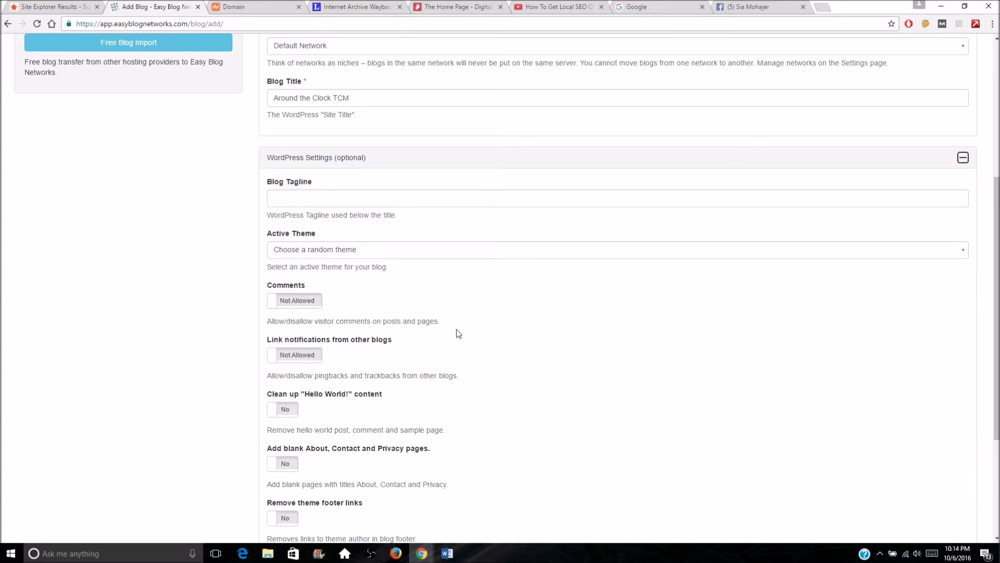
scroll(456, 330, "down", 1)
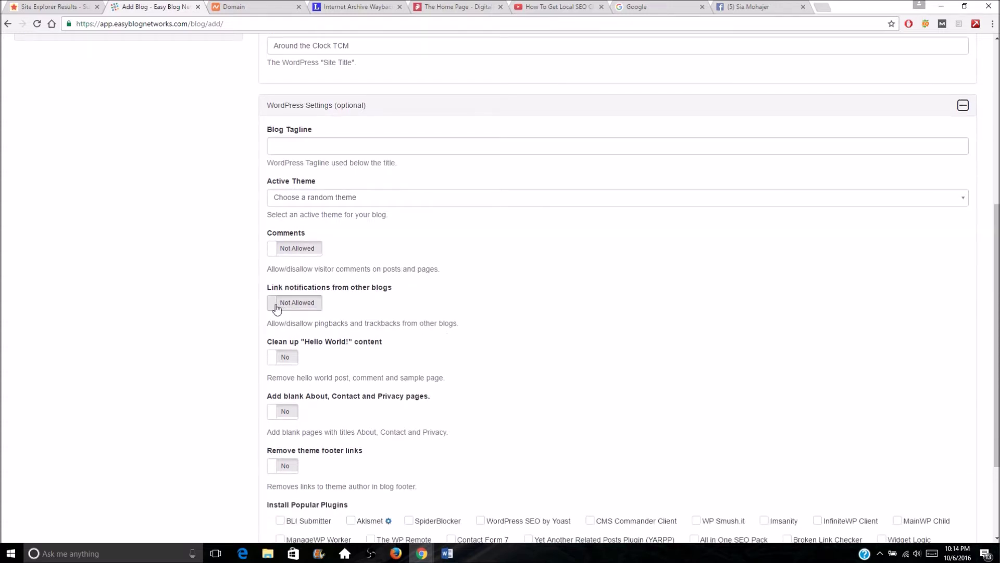
scroll(417, 313, "down", 1)
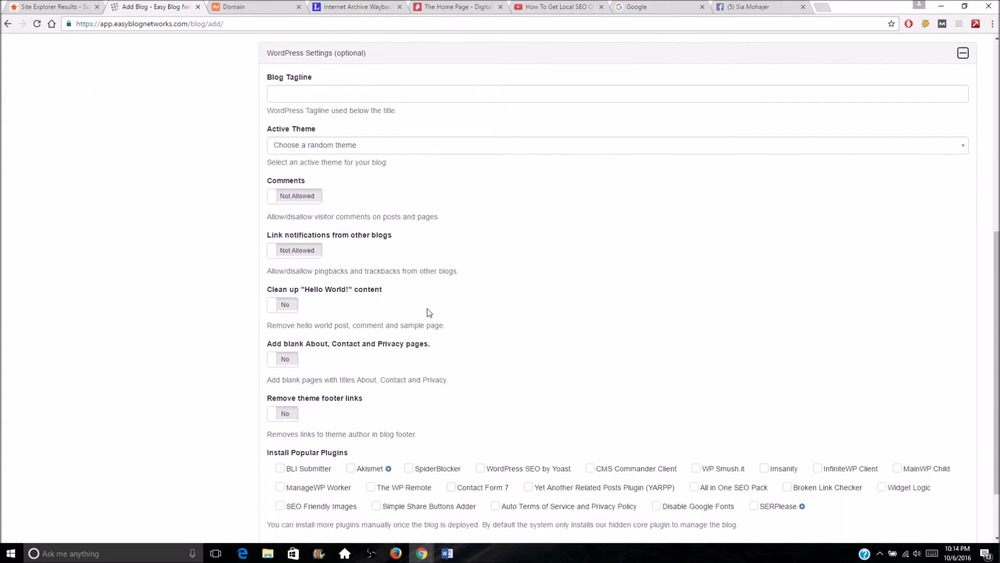
left_click(272, 311)
scroll(434, 319, "down", 1)
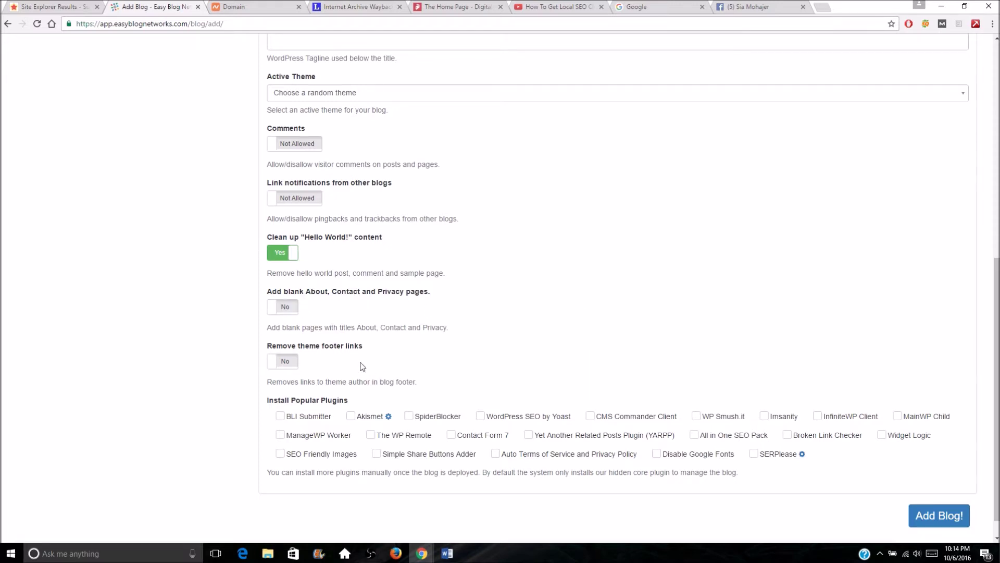
left_click(275, 364)
scroll(509, 326, "down", 1)
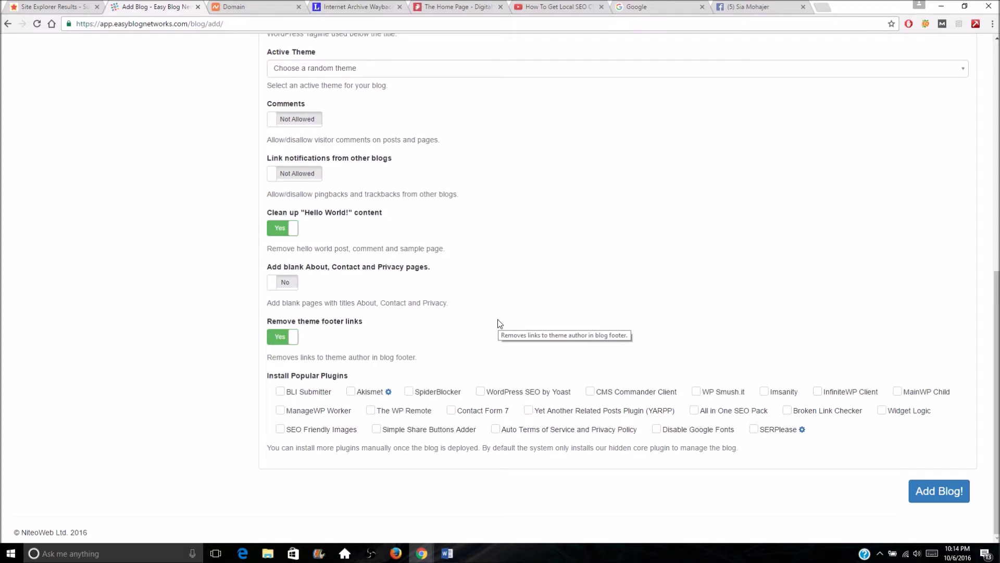
Choose the WordPress SEO by Yoast, Contact Form 7, SpiderBlocker, Simple Share Buttons Adder and Akismet plugins, and submit the new blog.
left_click(480, 392)
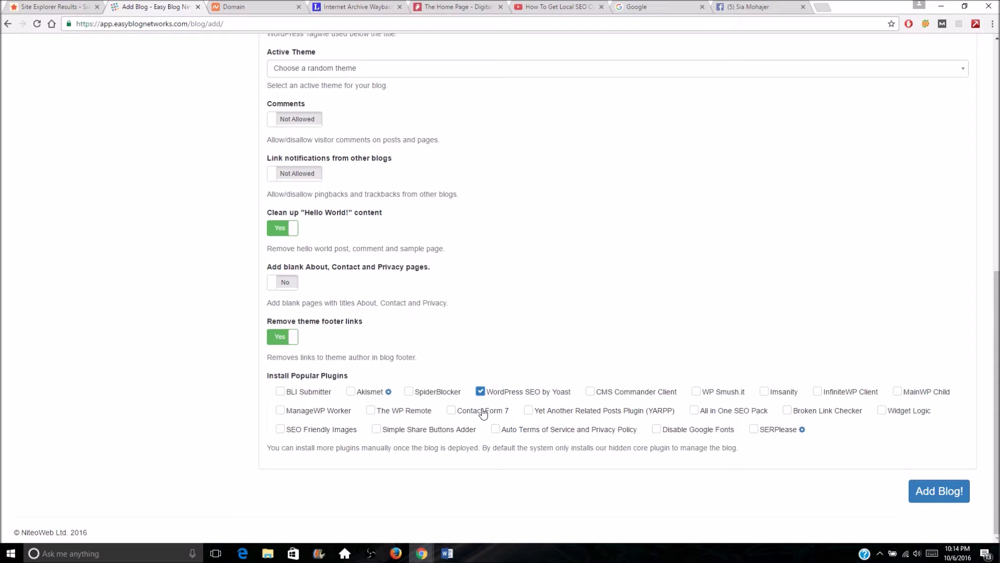
left_click(451, 411)
left_click(411, 392)
left_click(379, 431)
left_click(350, 391)
left_click(350, 392)
left_click(938, 492)
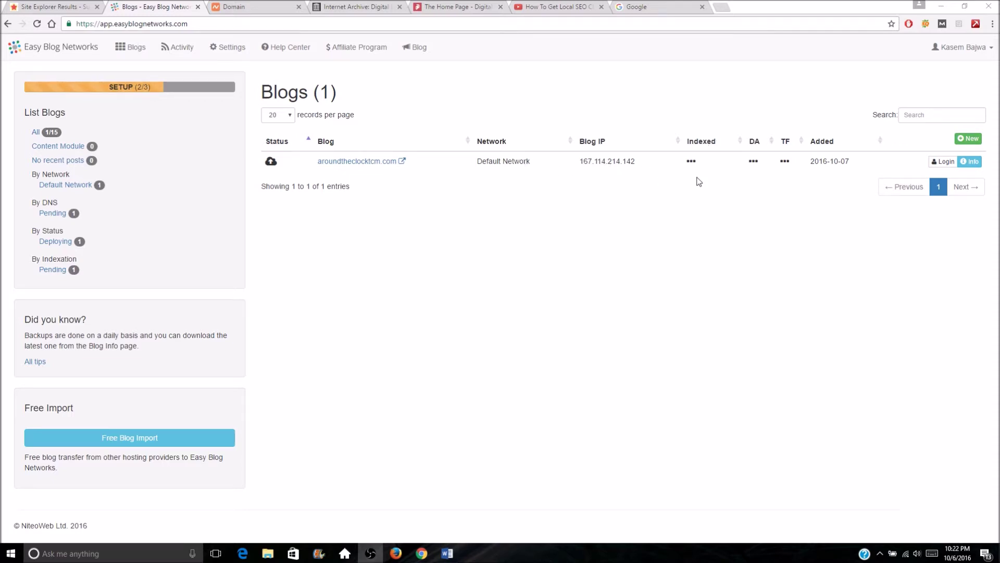
Open the details of the aroundtheclocktcm.com blog and examine its blog info, DNS info, SEO metrics, blog health and recent activity.
mouse_move(694, 164)
mouse_move(703, 180)
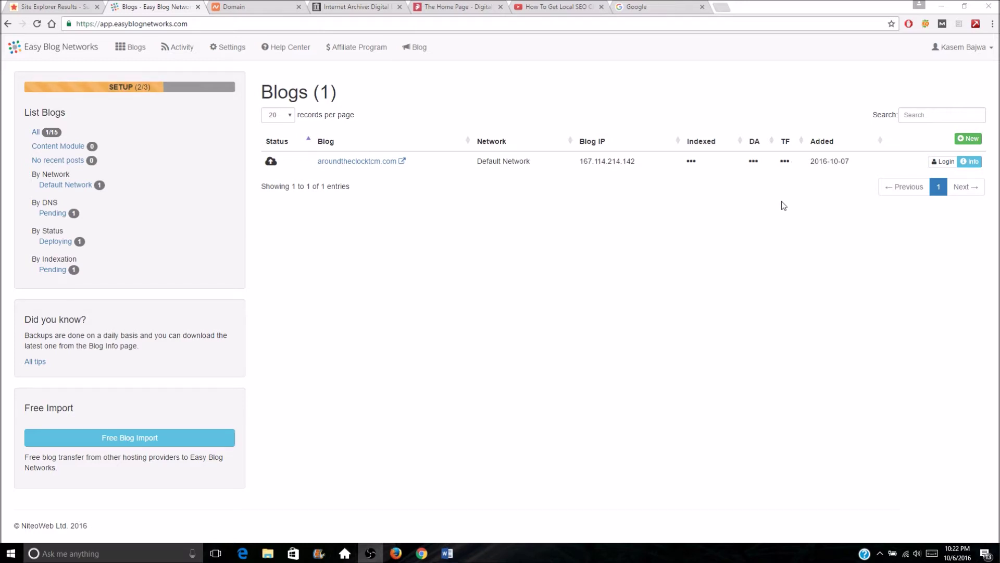
left_click(364, 162)
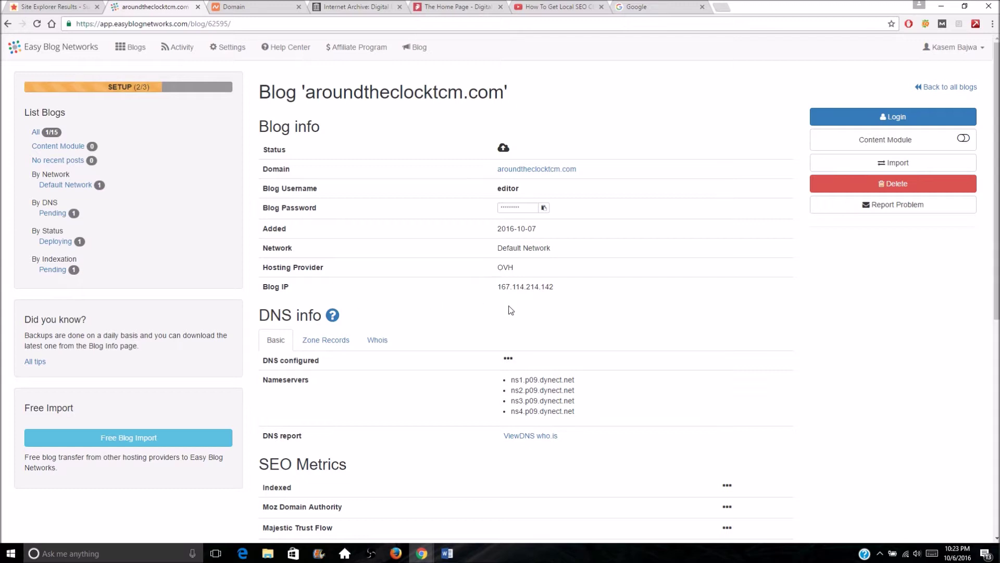
scroll(471, 302, "down", 1)
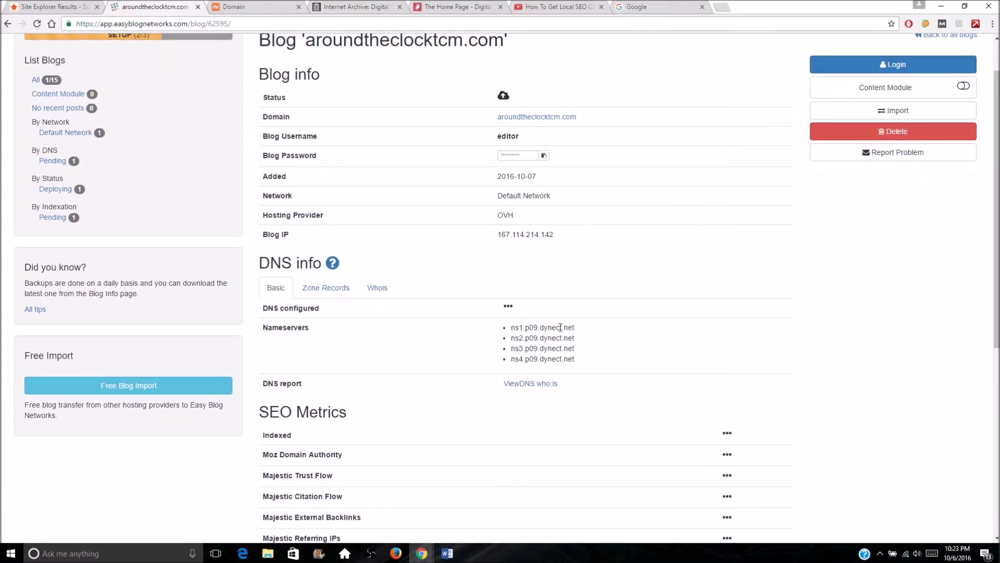
scroll(574, 328, "down", 3)
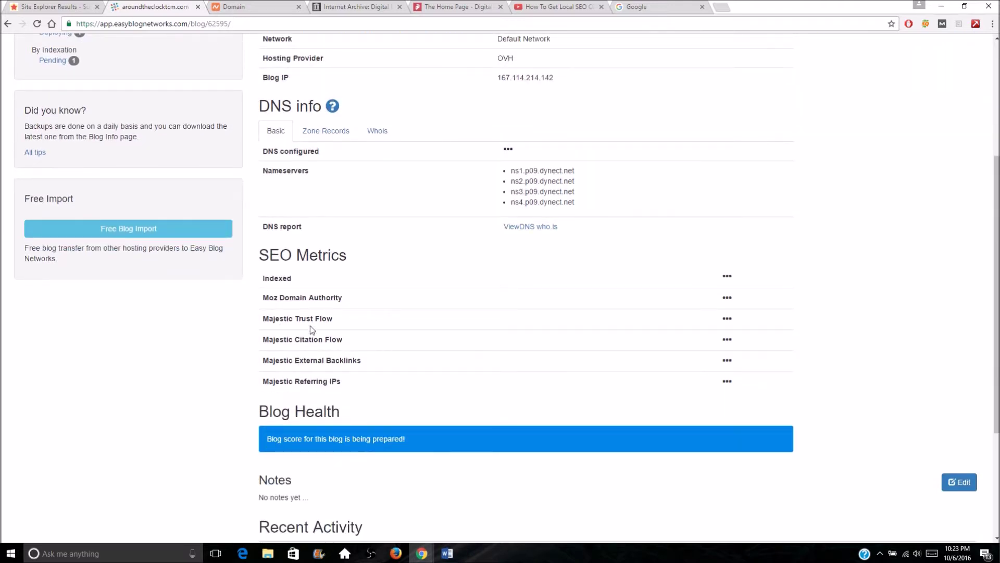
scroll(314, 321, "down", 2)
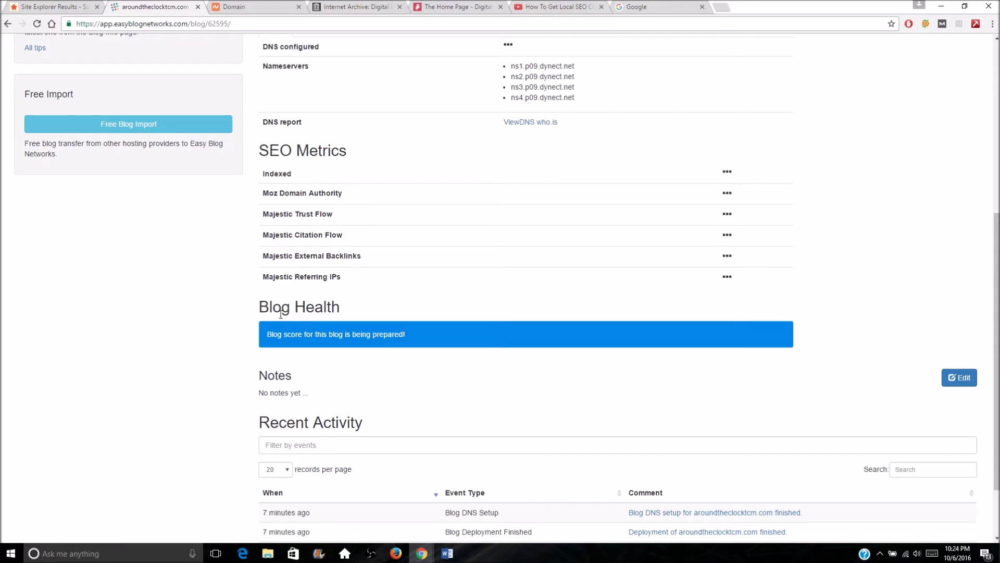
scroll(225, 311, "down", 2)
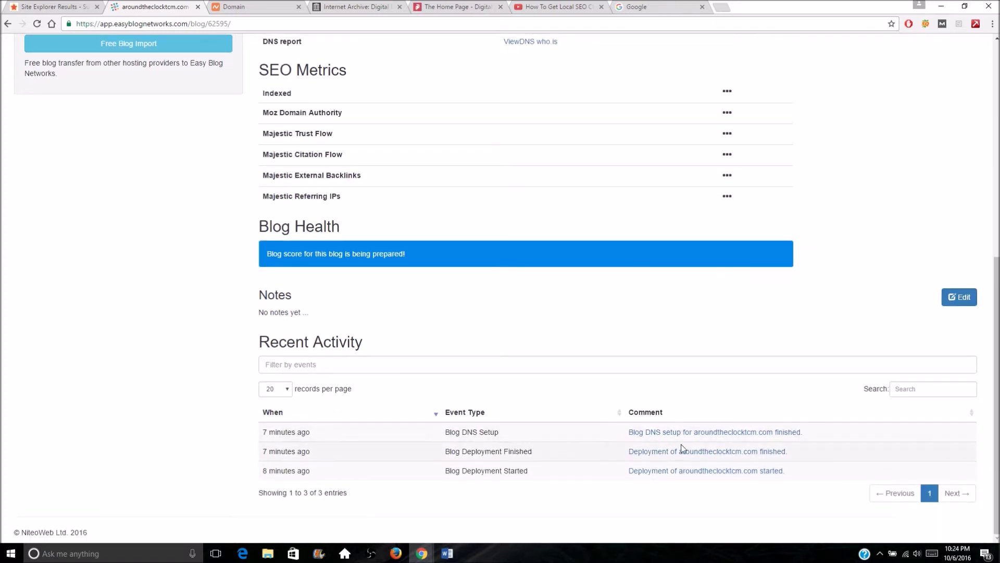
scroll(521, 453, "up", 4)
scroll(492, 448, "up", 2)
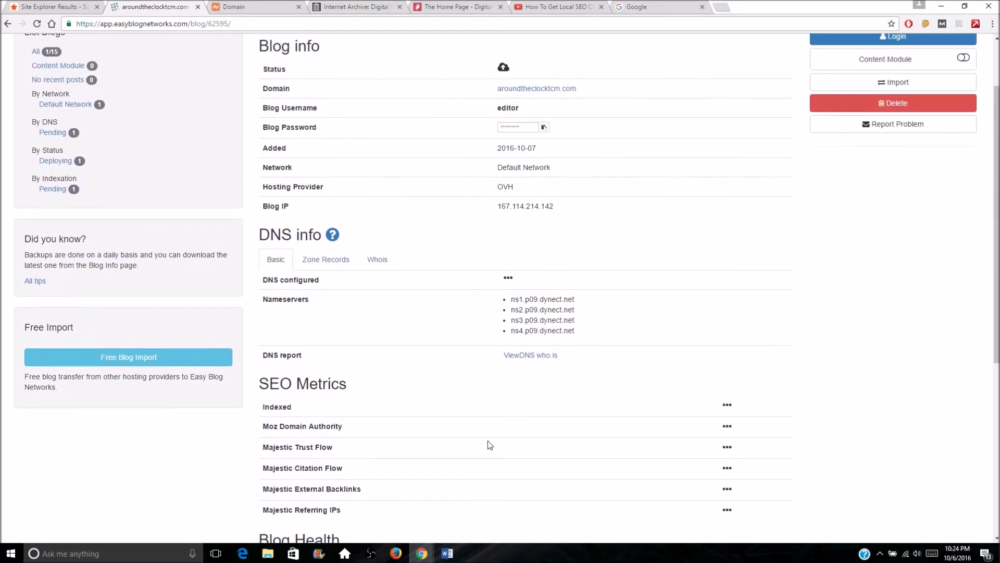
scroll(490, 445, "up", 1)
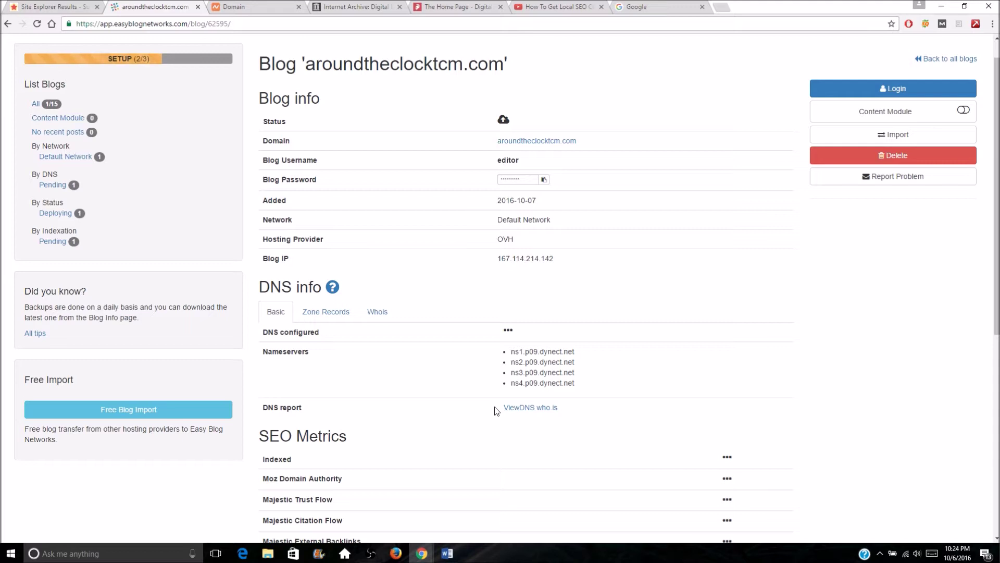
scroll(494, 390, "up", 1)
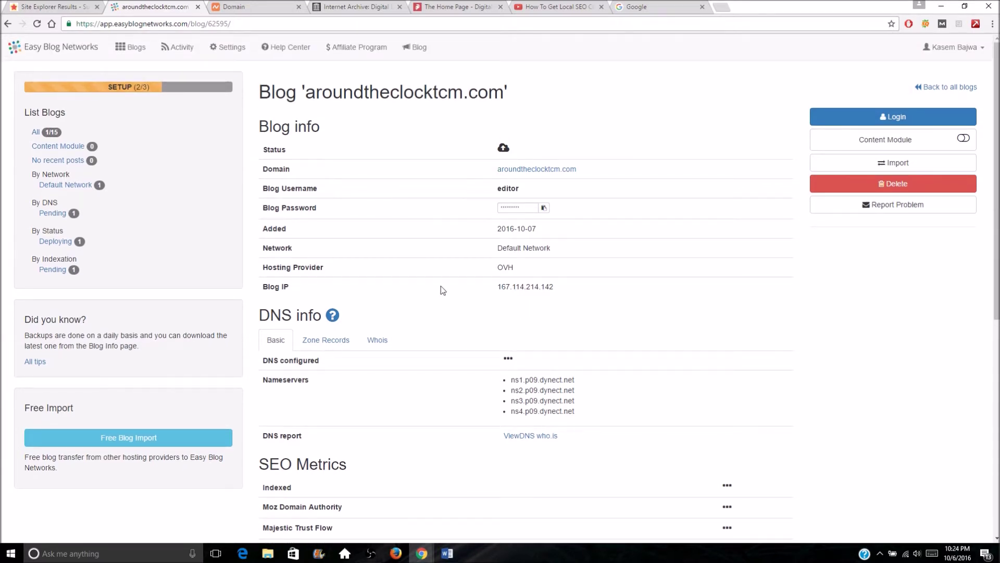
Select the first nameserver, ns1.p09.dynect.net, in the blog's DNS info.
scroll(529, 323, "down", 4)
scroll(528, 319, "up", 2)
scroll(528, 319, "up", 1)
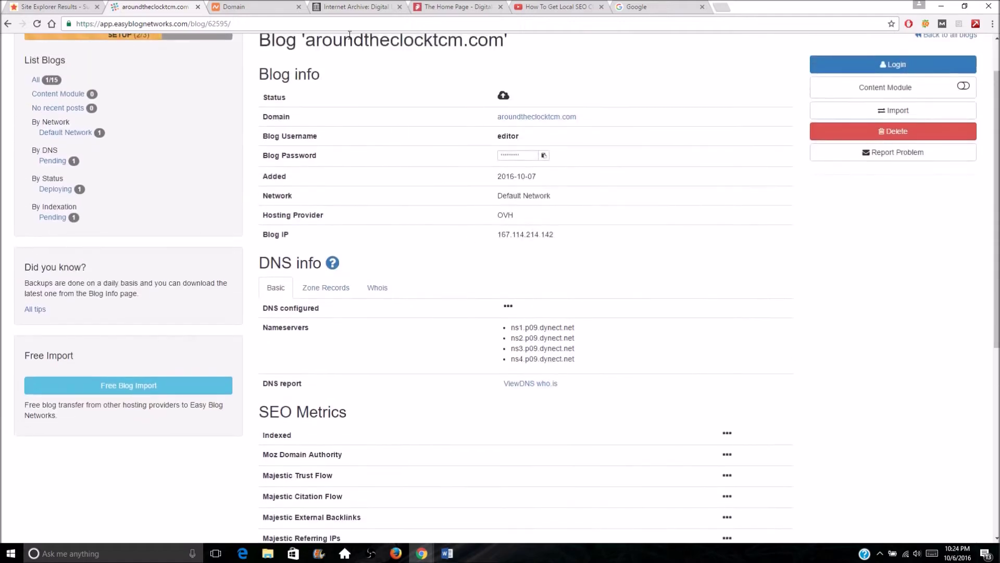
left_click_drag(578, 328, 492, 327)
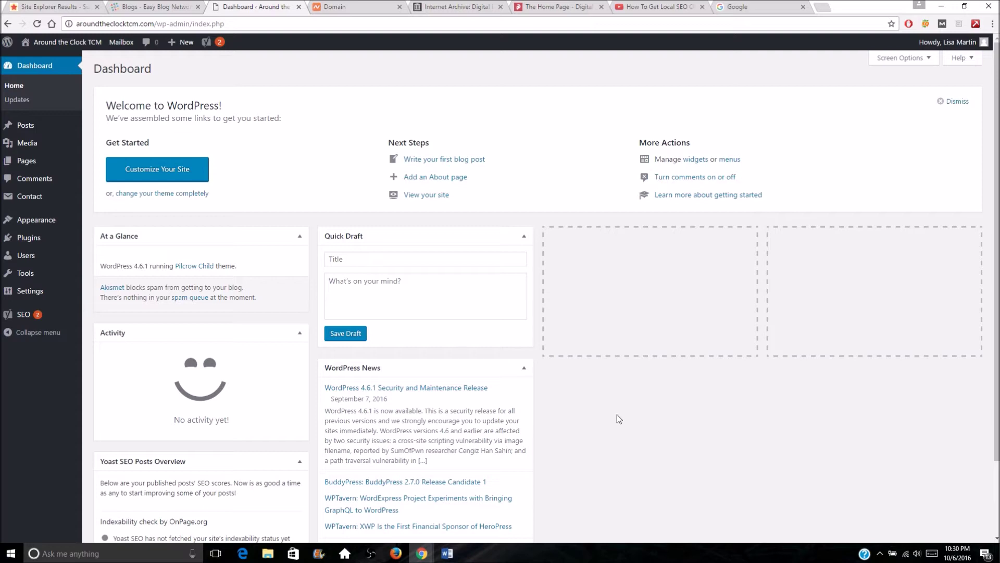
Review the installed plugins in the blog's WordPress admin and search for new plugins matching "google xml sitemap for videos".
left_click(36, 238)
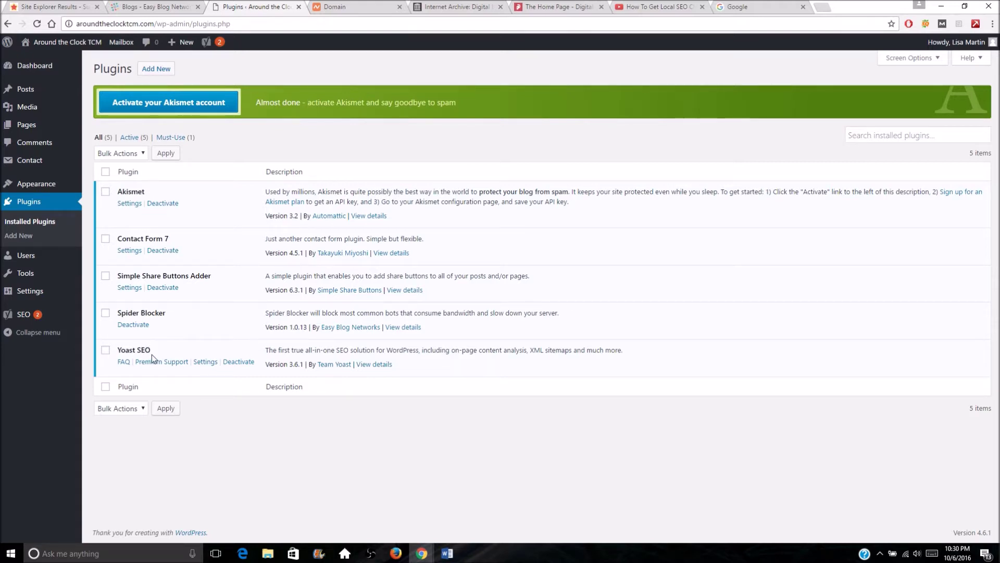
left_click(161, 73)
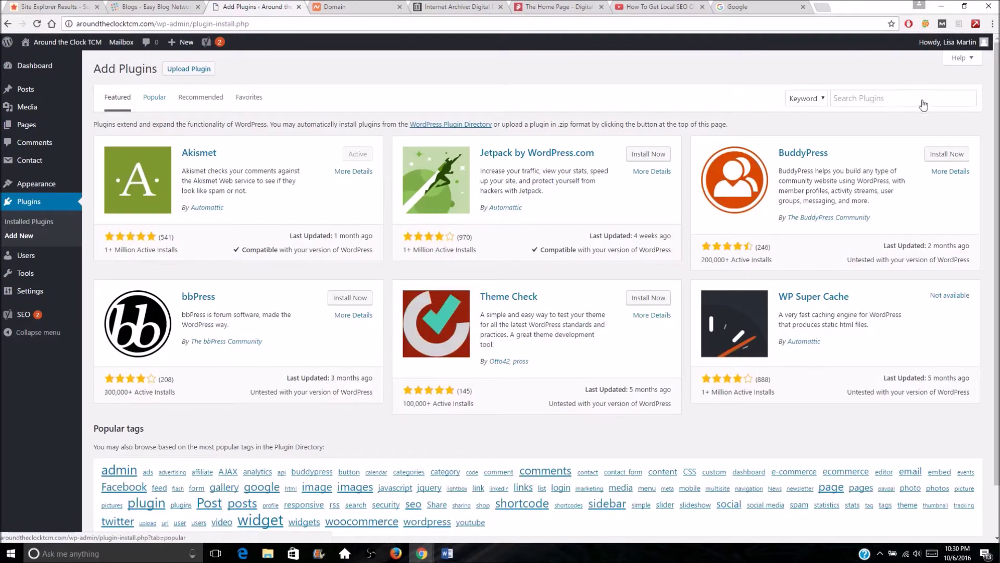
left_click(874, 99)
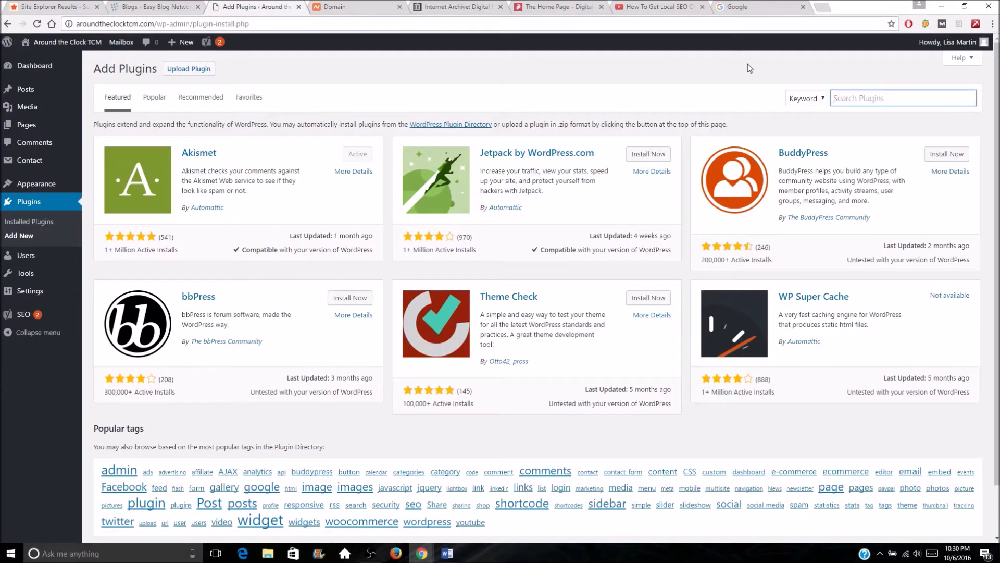
type("google")
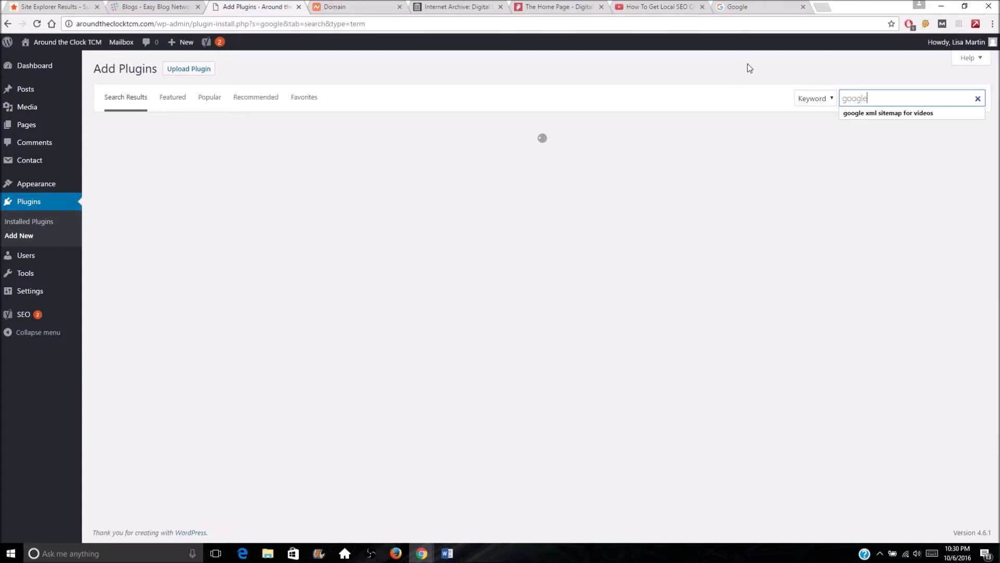
key("Down")
key("Return")
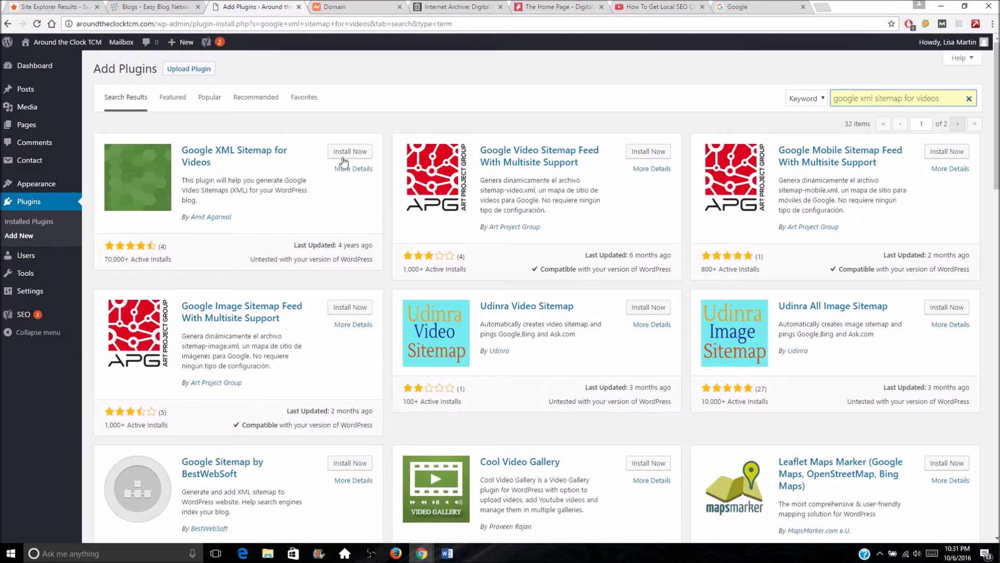
Install the Google XML Sitemap for Videos plugin and return to the site's WordPress dashboard.
left_click(352, 152)
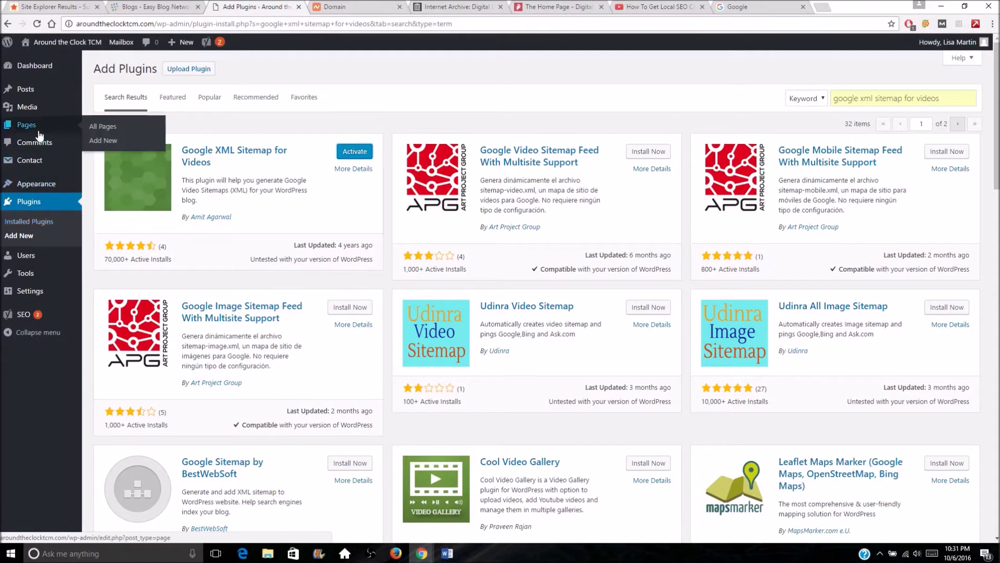
mouse_move(47, 72)
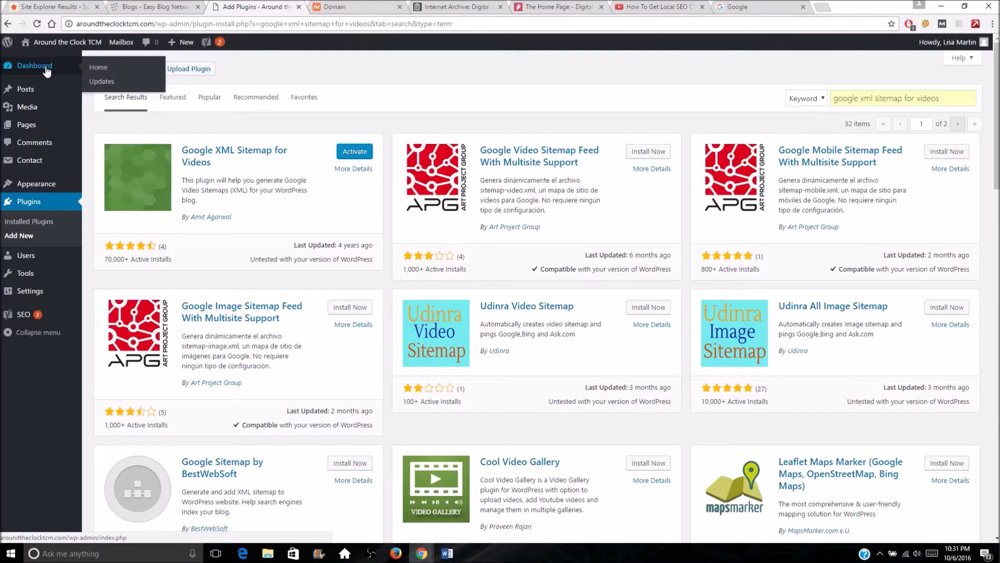
left_click(46, 66)
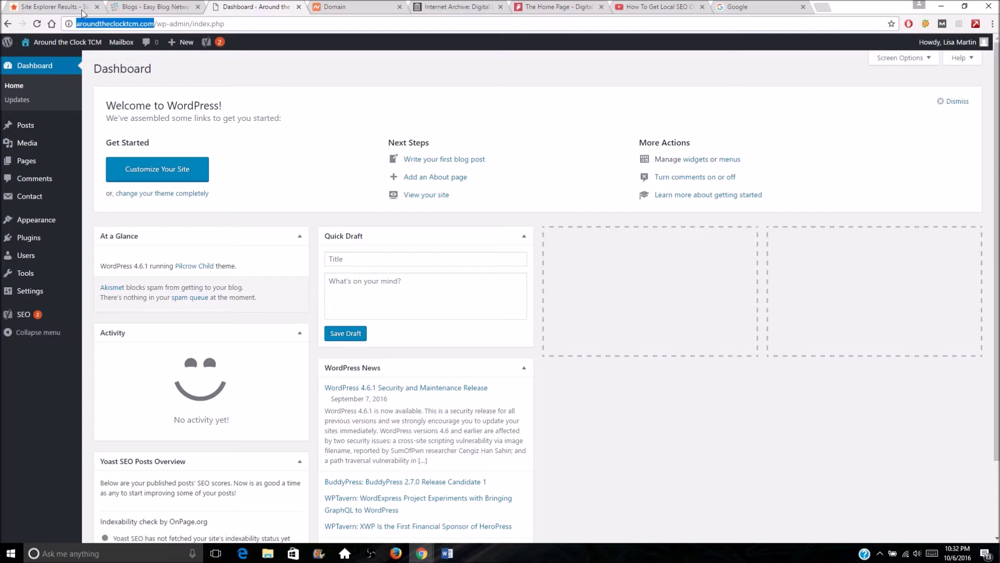
Switch to Majestic, set the aroundtheclocktcm.com search scope to Subdomain, and review the report down to its backlinks list.
left_click(66, 6)
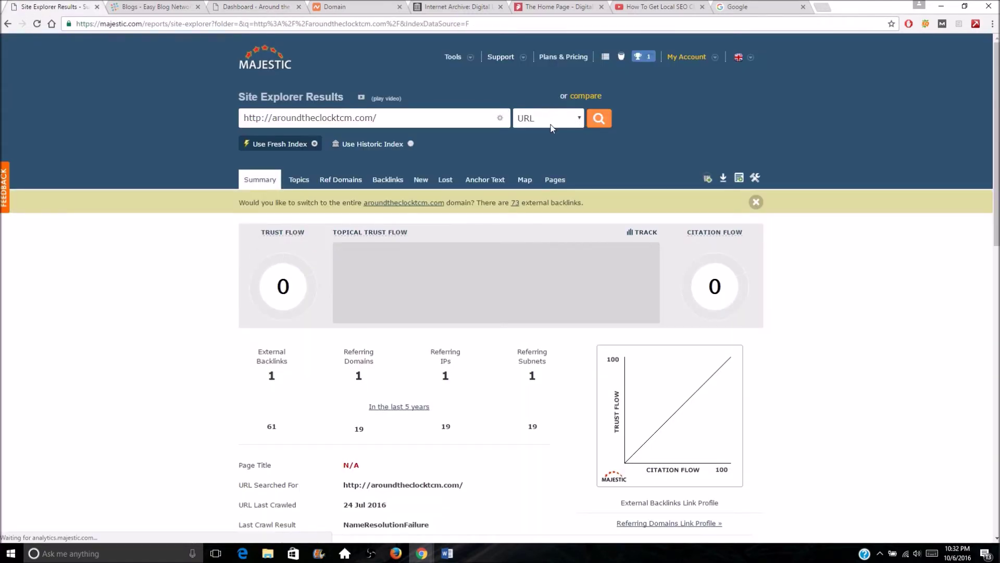
left_click(539, 119)
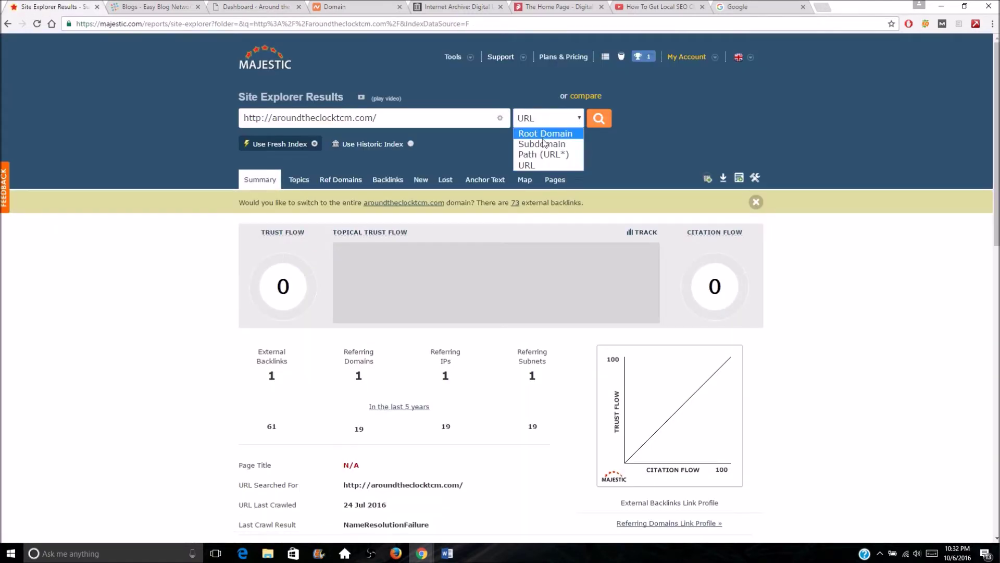
left_click(543, 142)
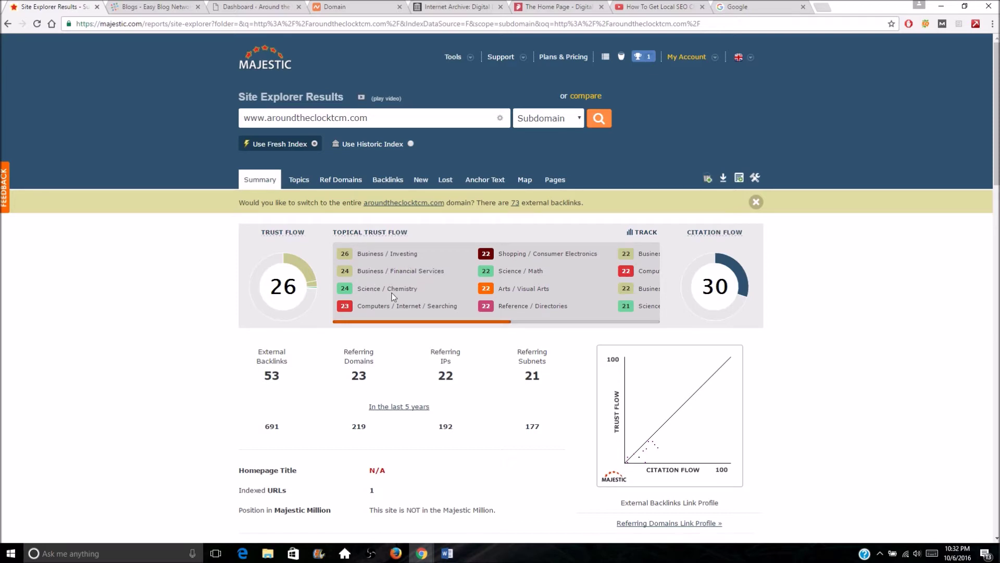
scroll(179, 293, "down", 15)
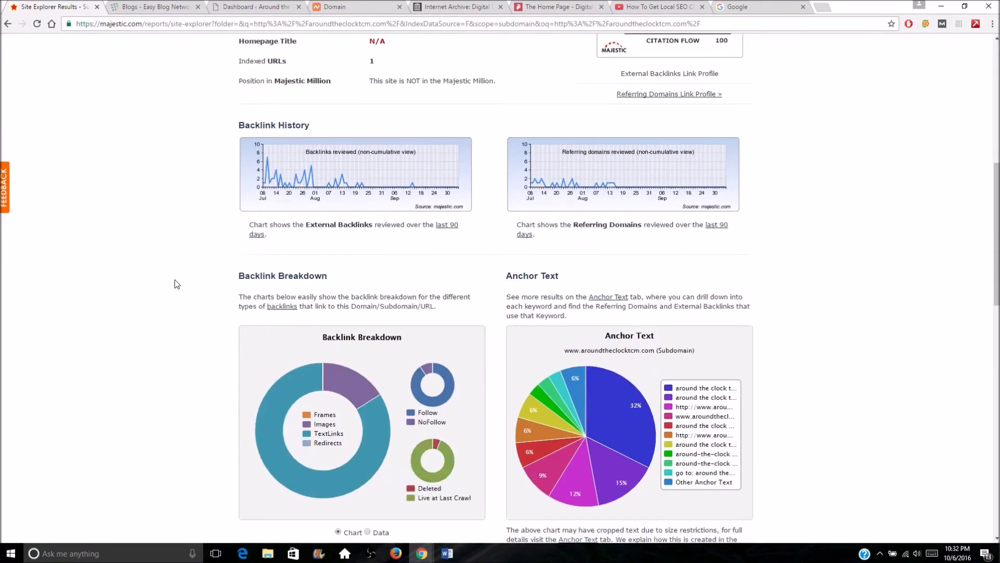
scroll(177, 281, "down", 2)
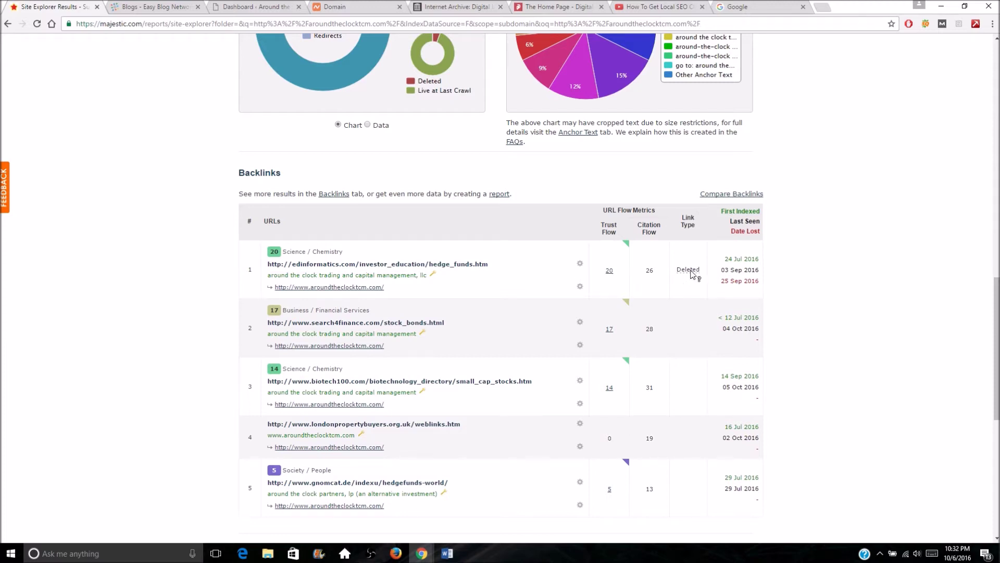
Visit the edinformatics.com hedge funds backlink page, find "around", follow the Around the Clock Trading link to check it, and close that page.
right_click(464, 264)
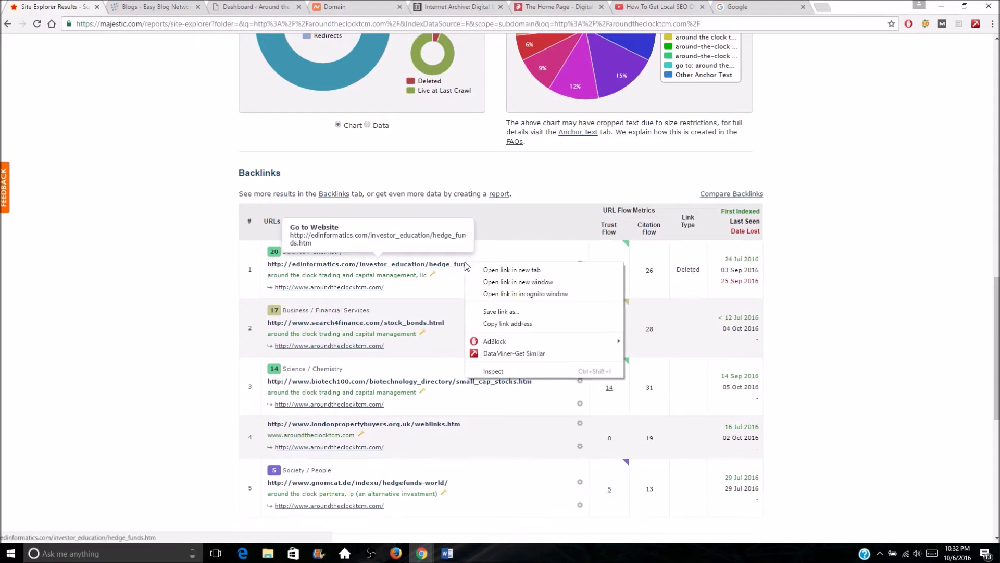
left_click(482, 269)
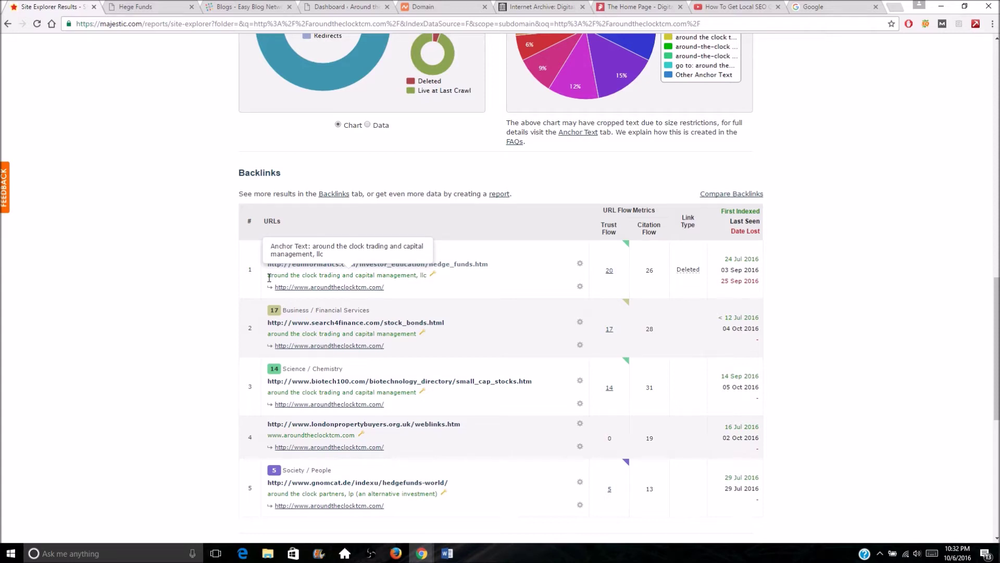
left_click(139, 7)
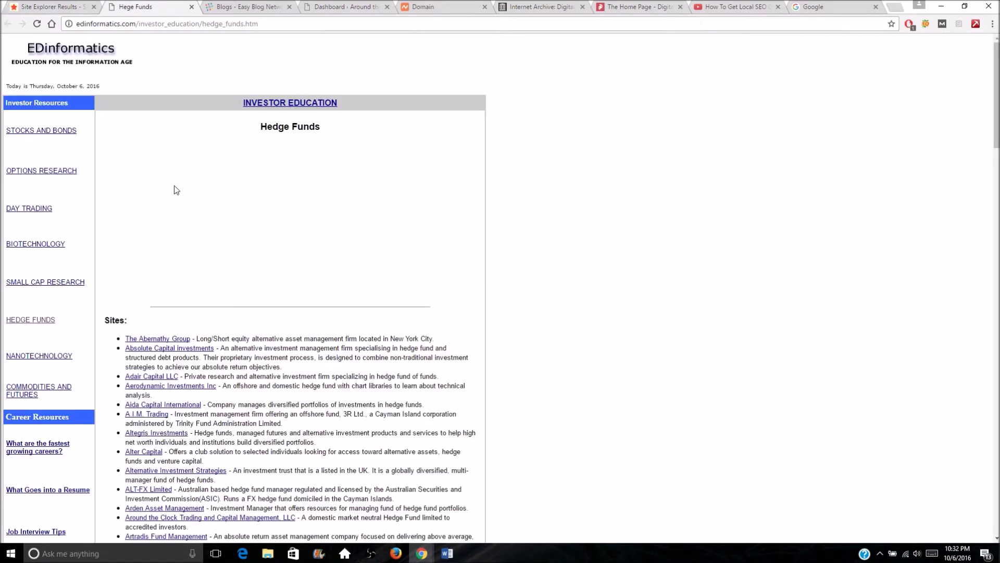
key("ctrl+f")
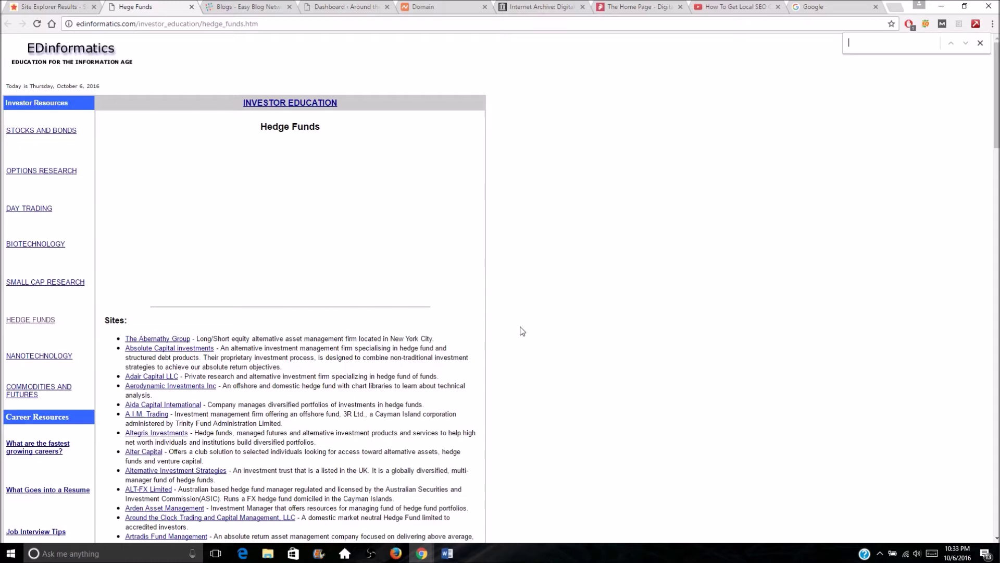
type("around")
scroll(521, 330, "down", 2)
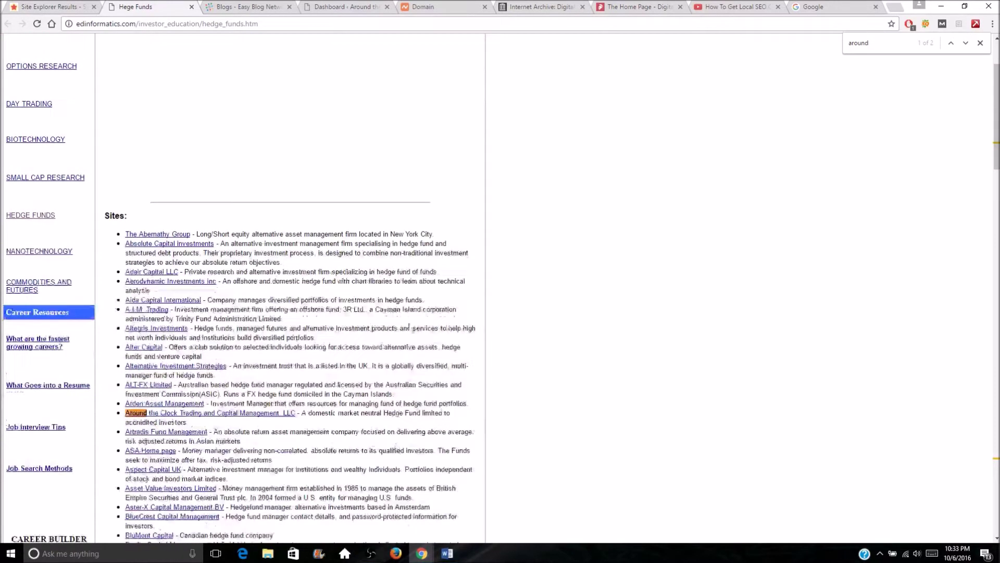
left_click(220, 416)
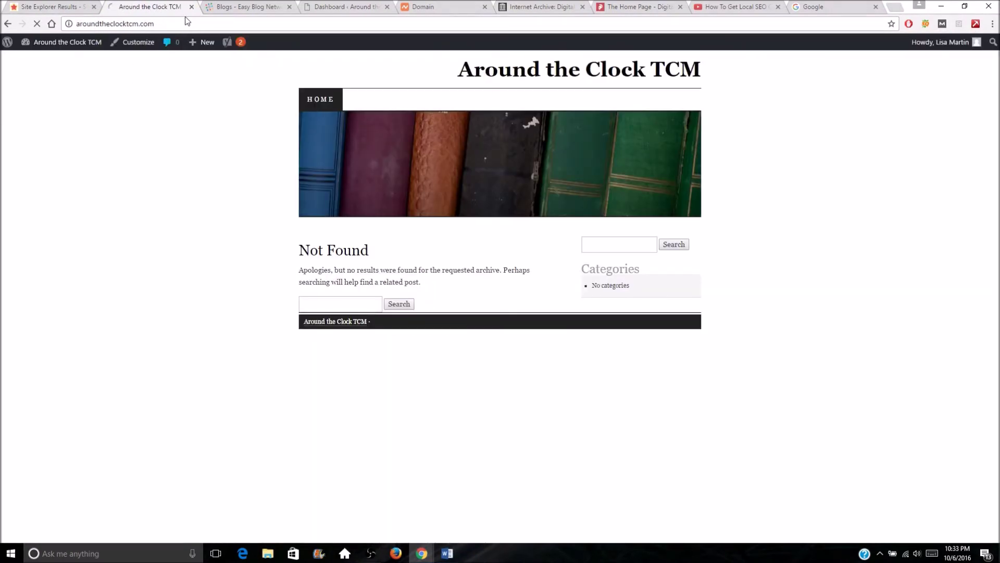
key("ctrl+w")
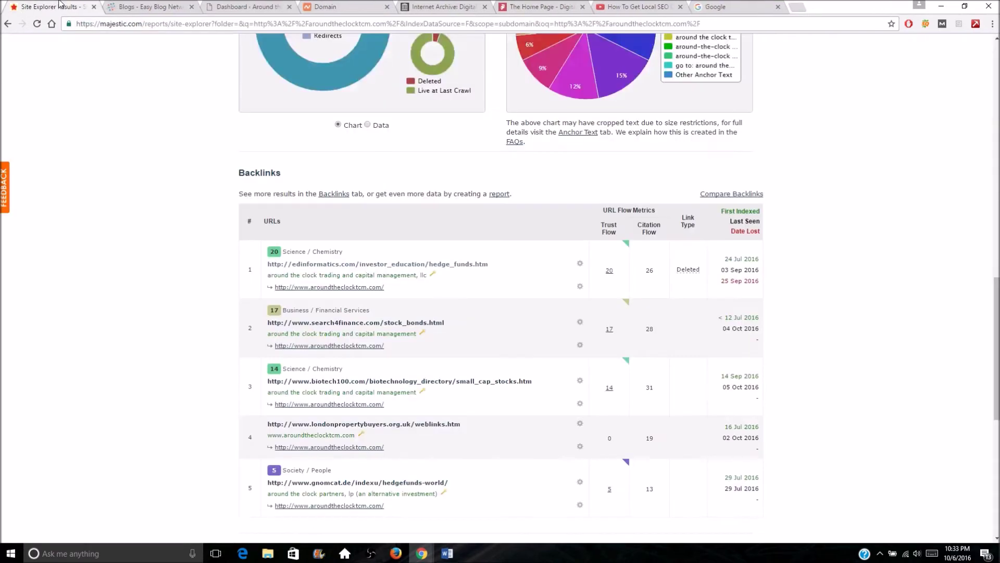
Examine the remaining entries in the Backlinks and Pages tables, and go back to the Majestic report's flow metrics.
scroll(116, 261, "down", 1)
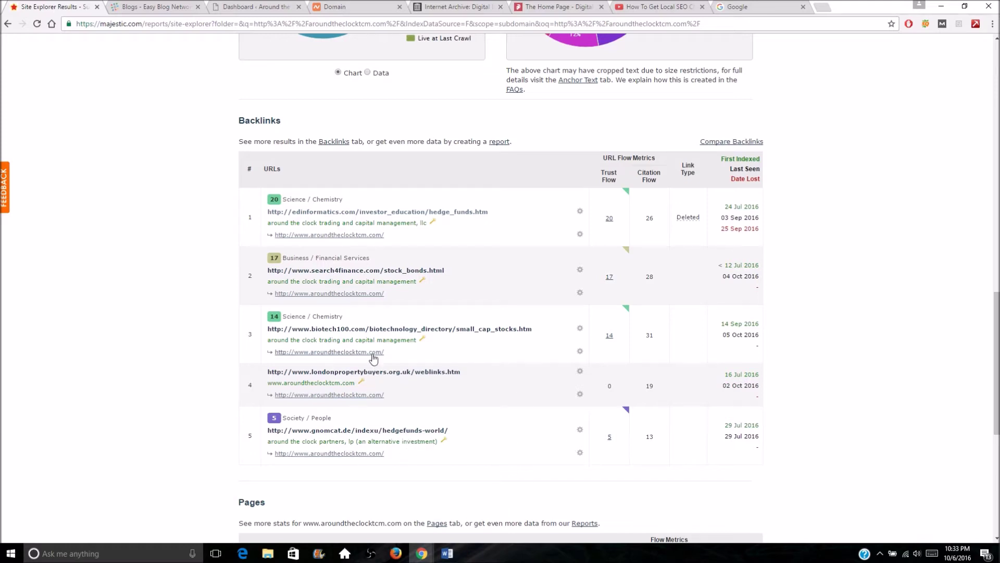
scroll(116, 276, "down", 4)
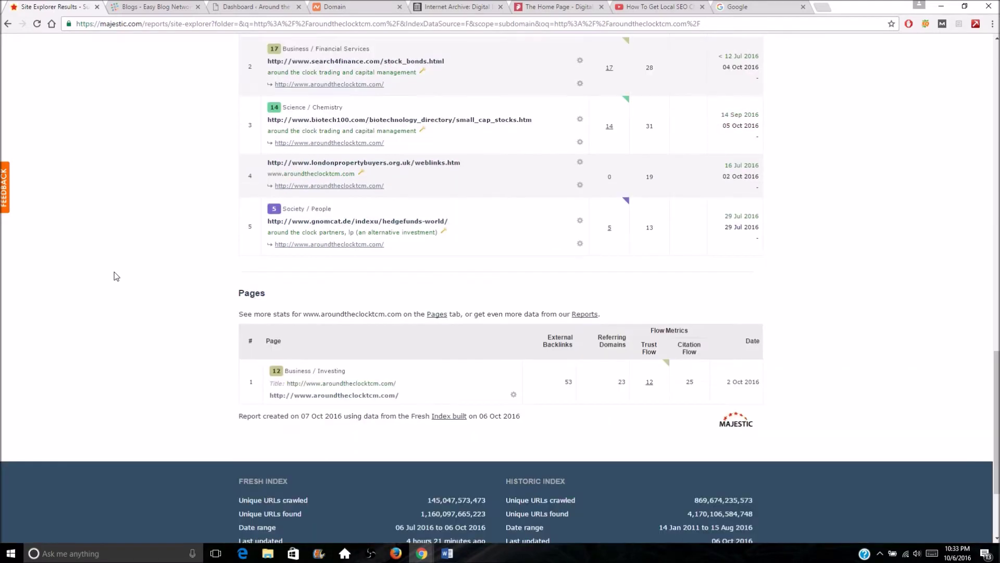
scroll(118, 272, "up", 1)
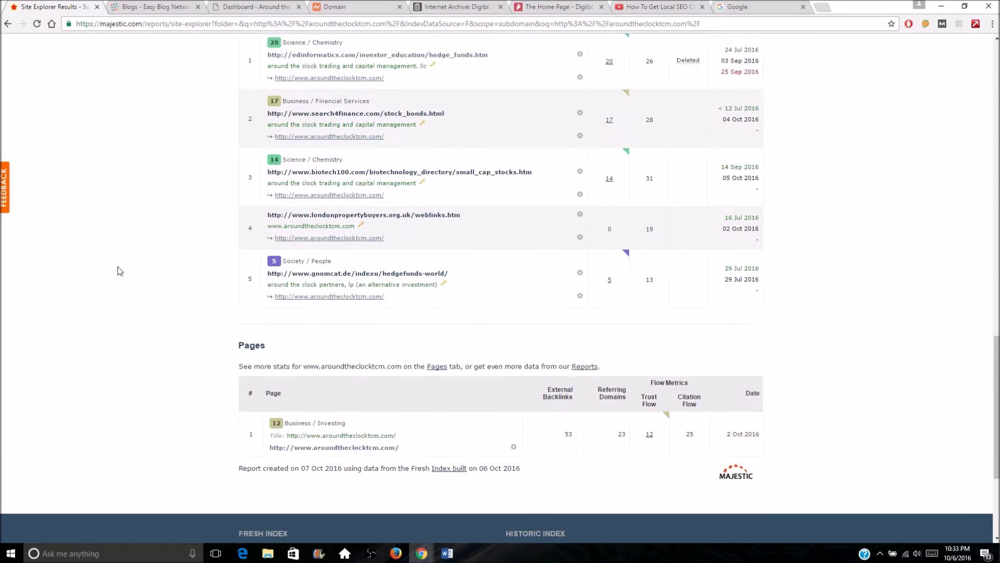
scroll(119, 271, "up", 4)
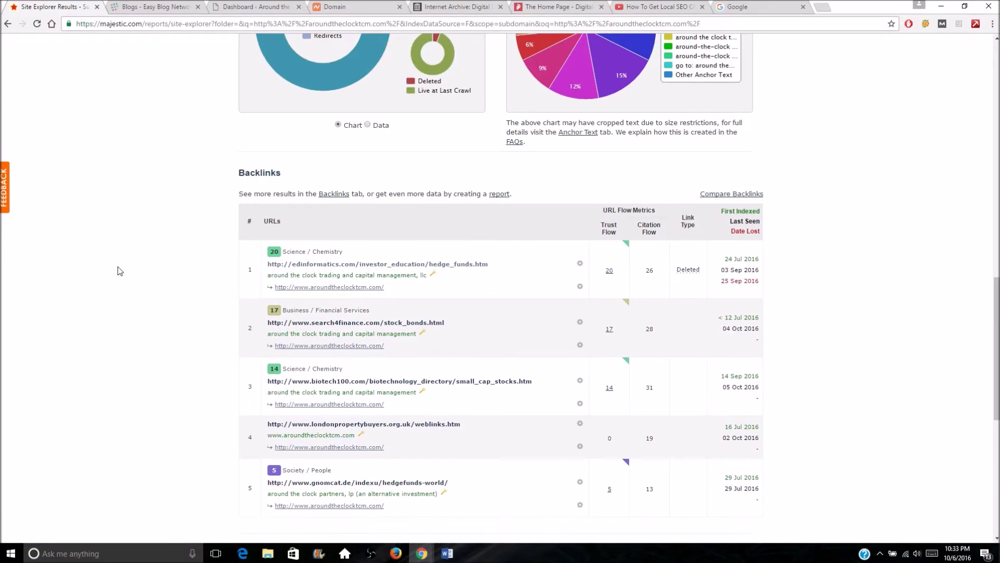
scroll(120, 271, "up", 10)
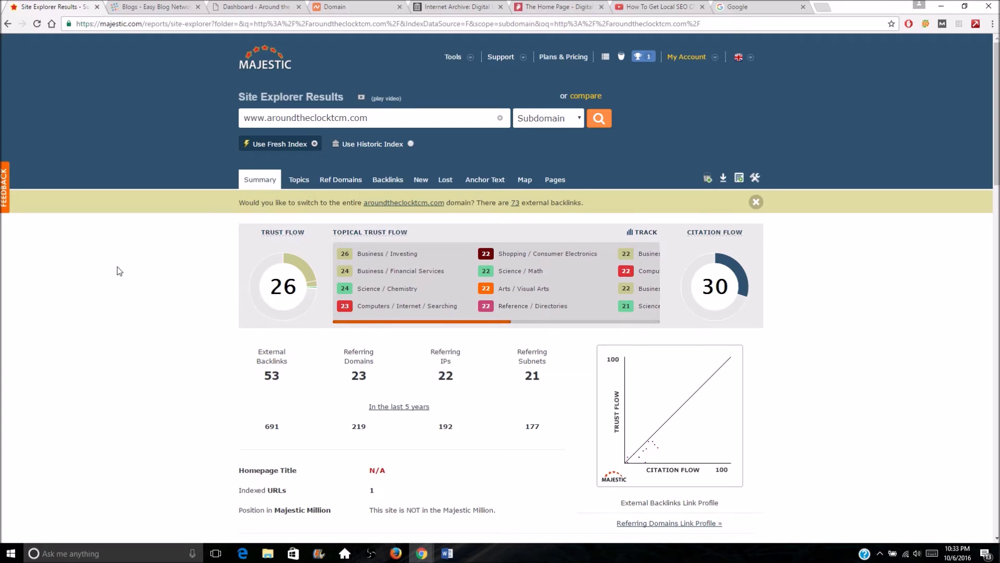
scroll(124, 270, "down", 7)
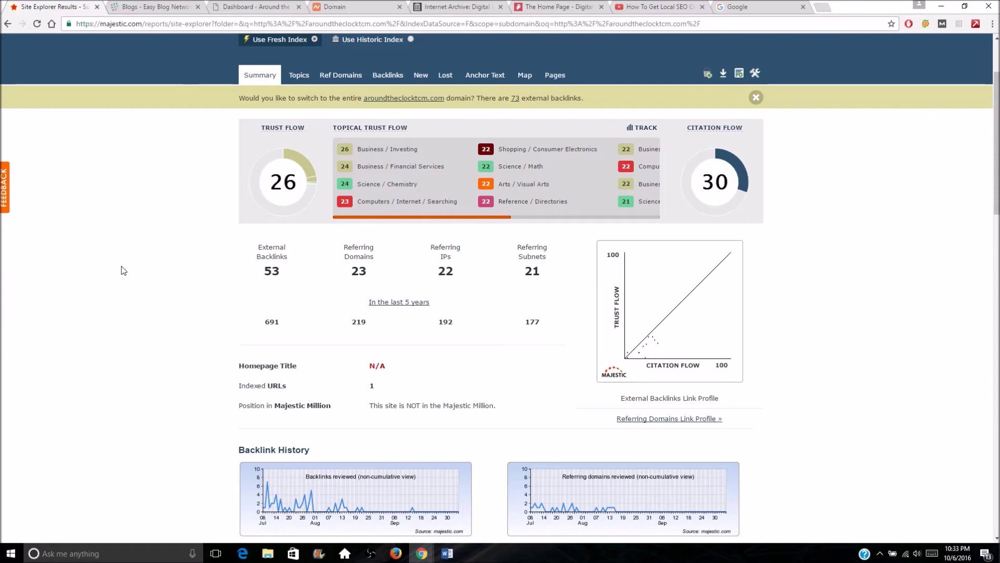
scroll(125, 270, "down", 3)
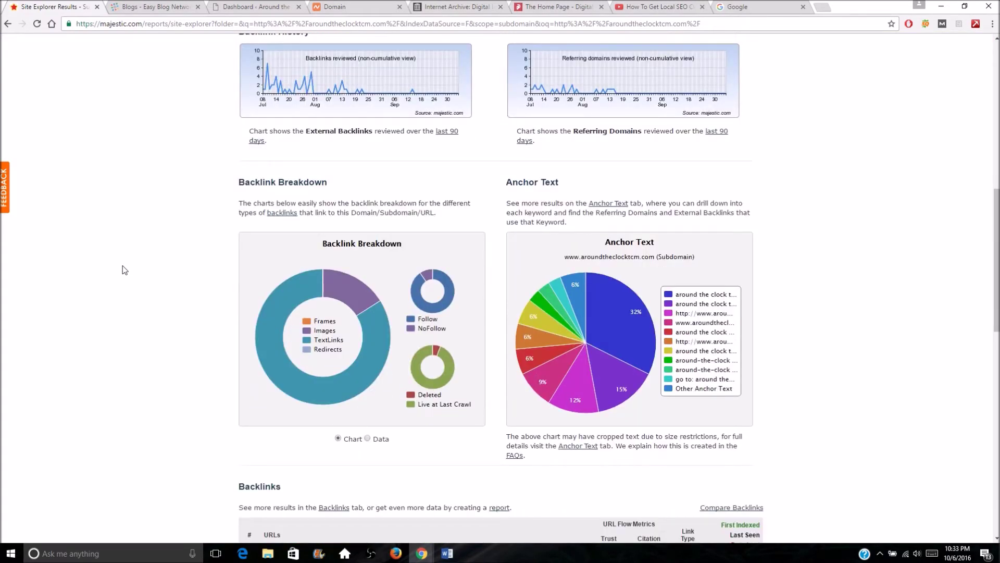
scroll(124, 270, "down", 1)
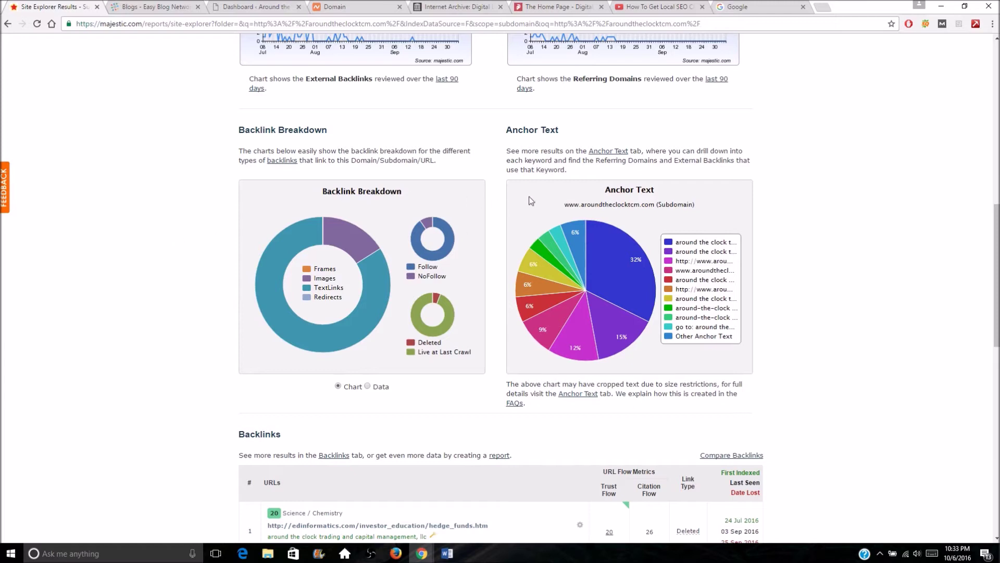
mouse_move(625, 276)
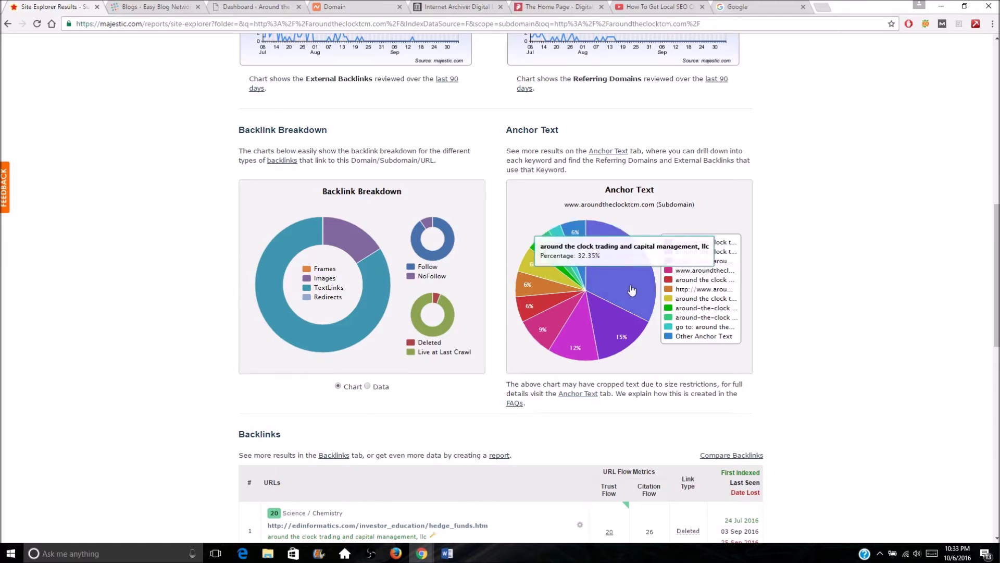
mouse_move(540, 324)
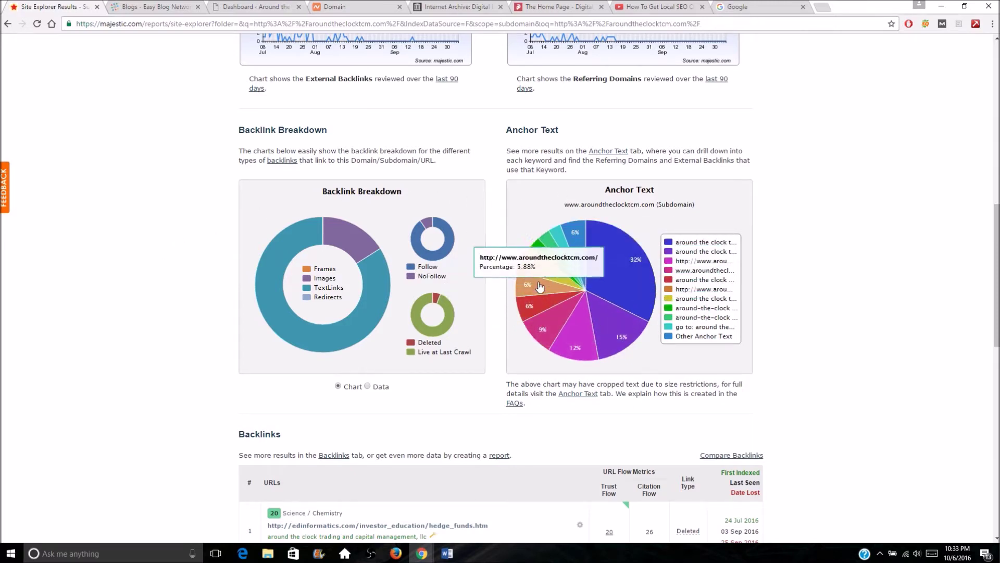
mouse_move(560, 243)
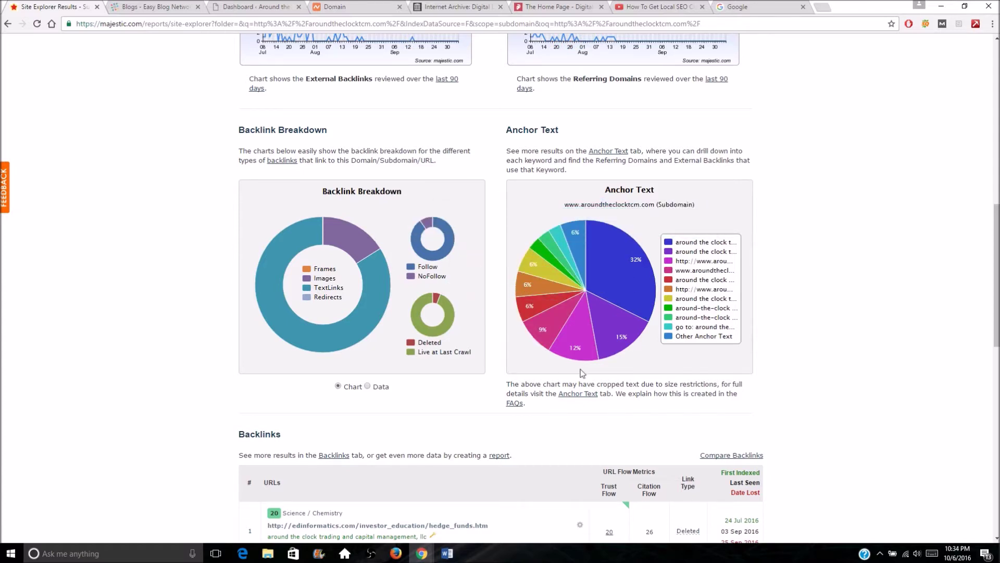
mouse_move(625, 345)
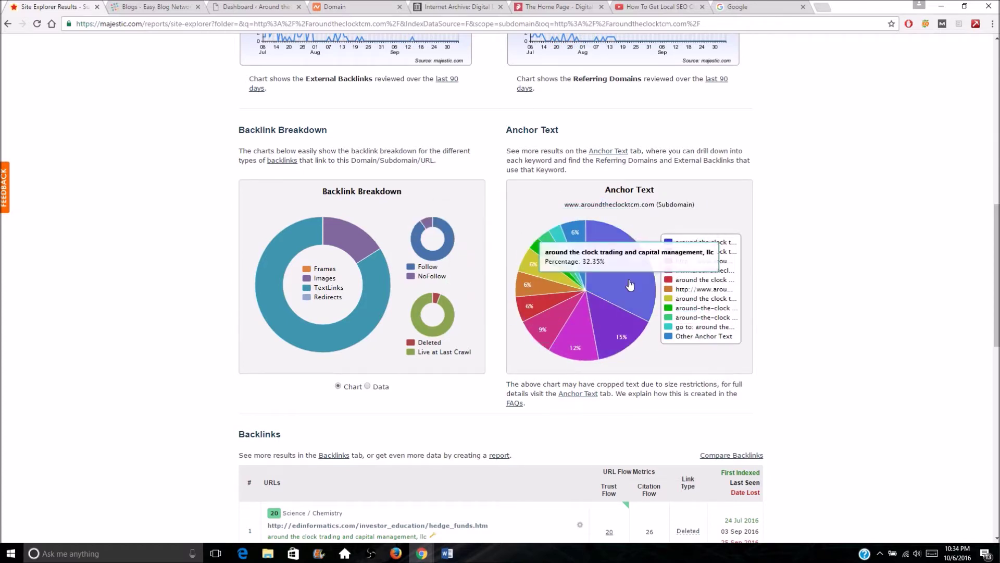
mouse_move(597, 332)
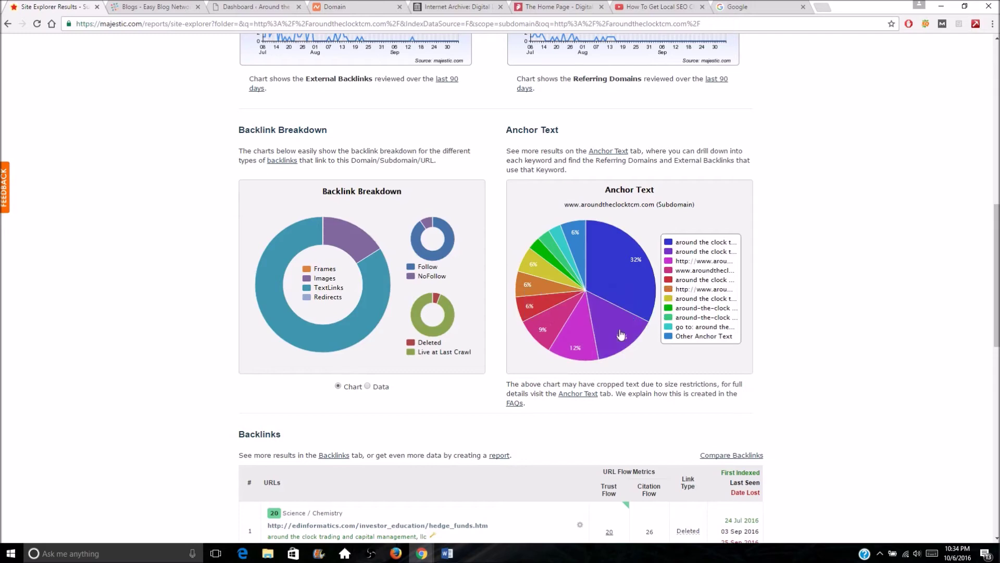
scroll(458, 426, "down", 3)
scroll(460, 415, "down", 2)
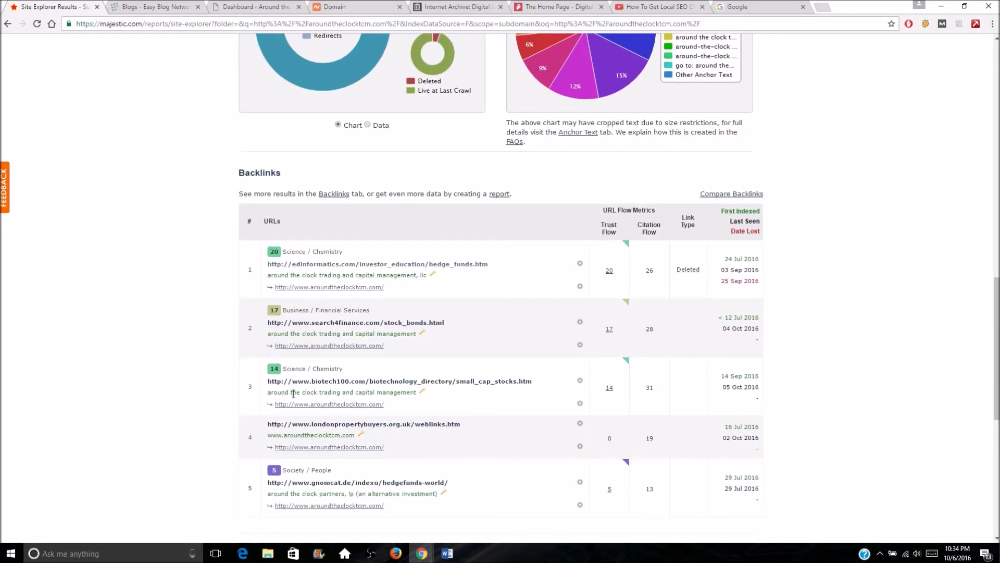
scroll(96, 392, "up", 7)
scroll(96, 392, "up", 9)
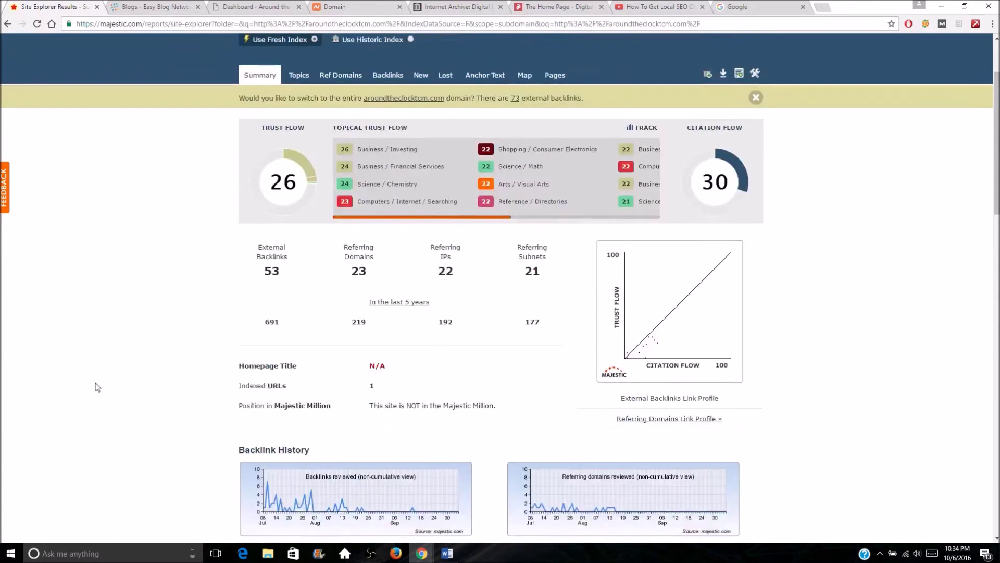
Switch to the Wayback Machine, look up aroundtheclocktcm.com, and examine its archive timeline and 2016 capture calendar.
left_click(447, 6)
double_click(545, 84)
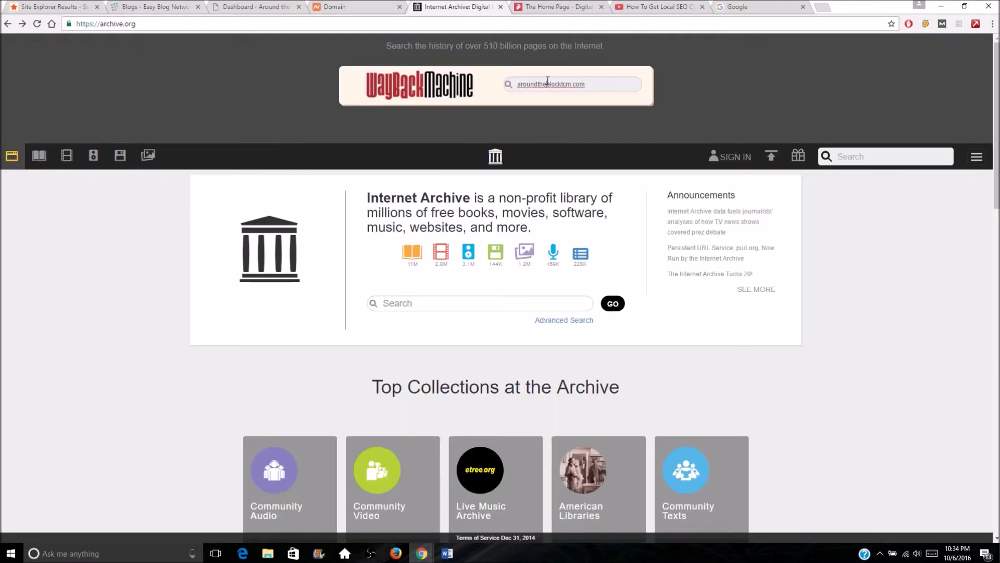
left_click(597, 81)
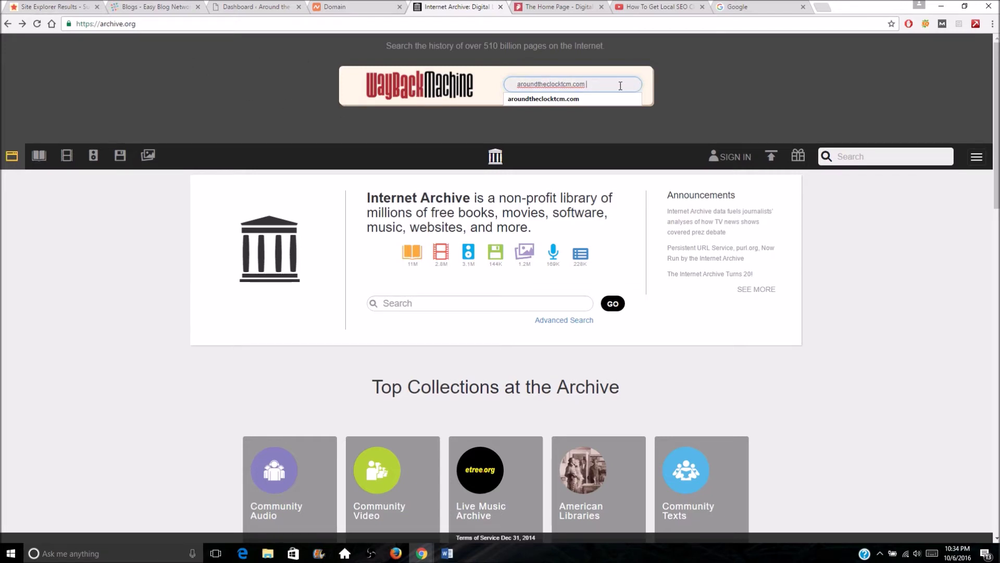
key("Return")
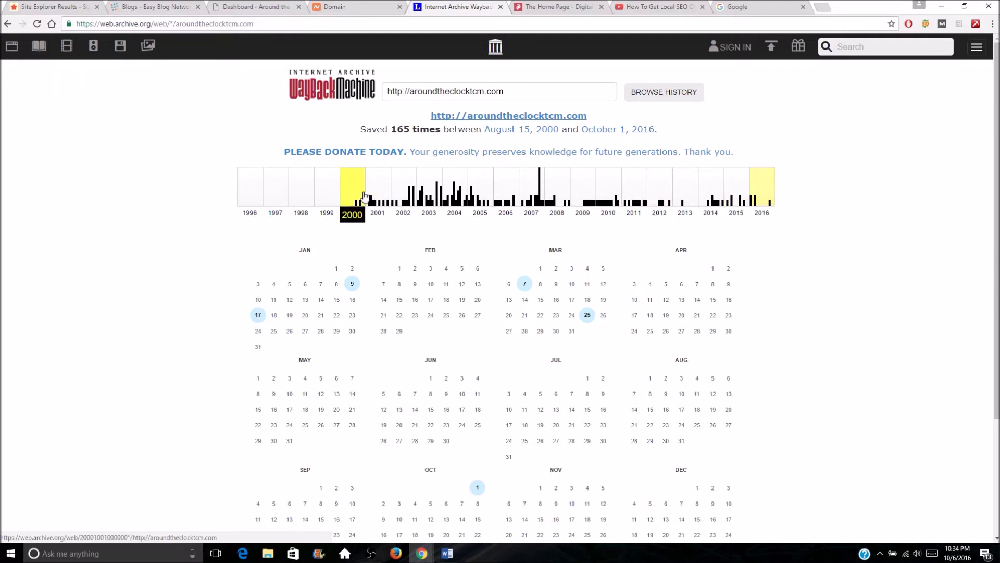
scroll(318, 216, "down", 3)
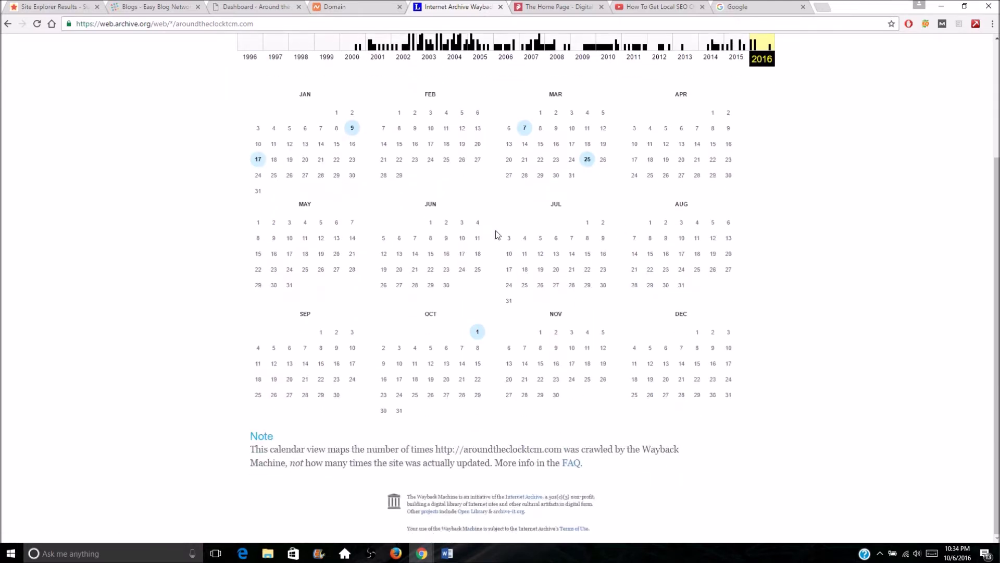
scroll(493, 232, "up", 3)
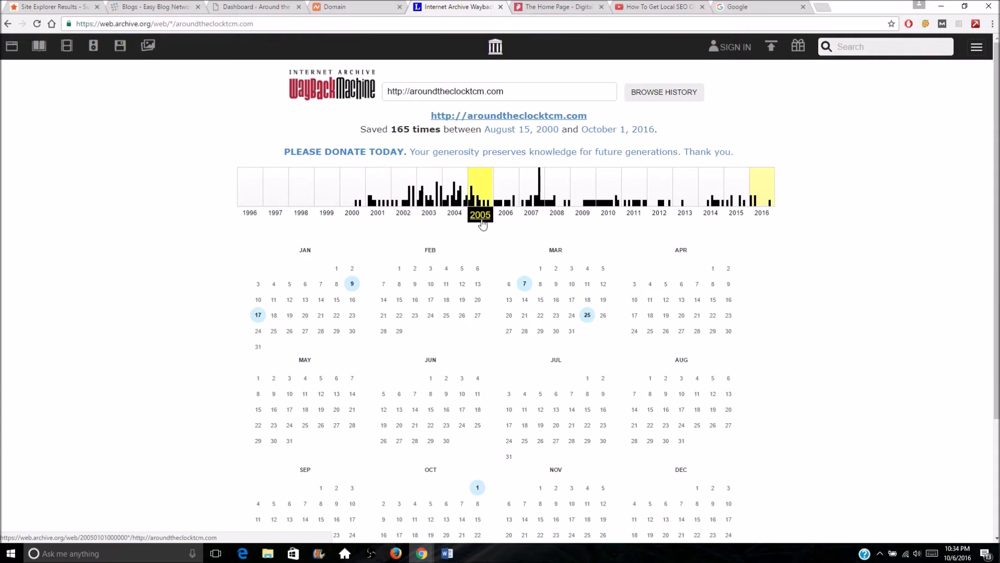
Open the January 9, 2016 capture of aroundtheclocktcm.com and read through the archived home page from header to footer.
mouse_move(351, 284)
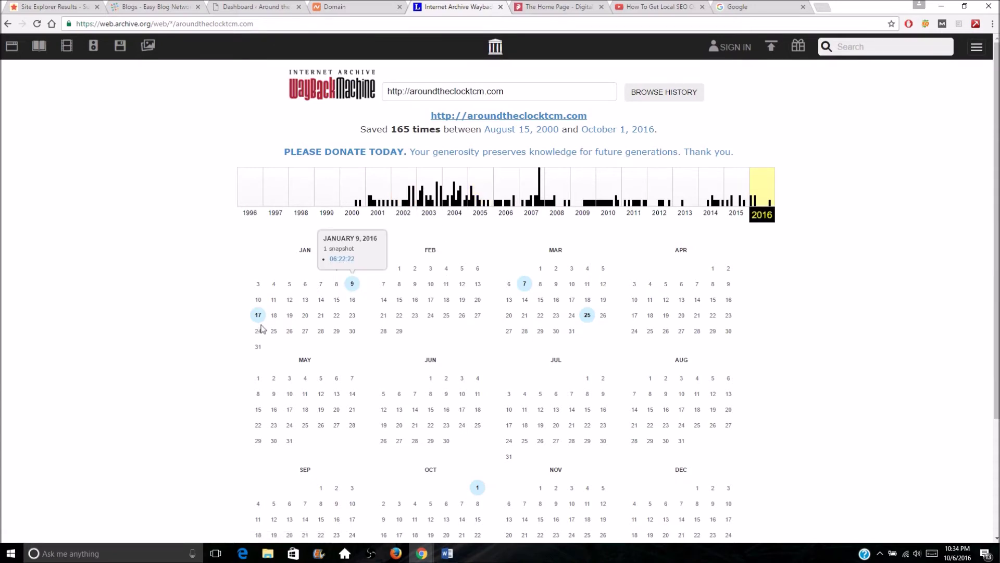
left_click(353, 285)
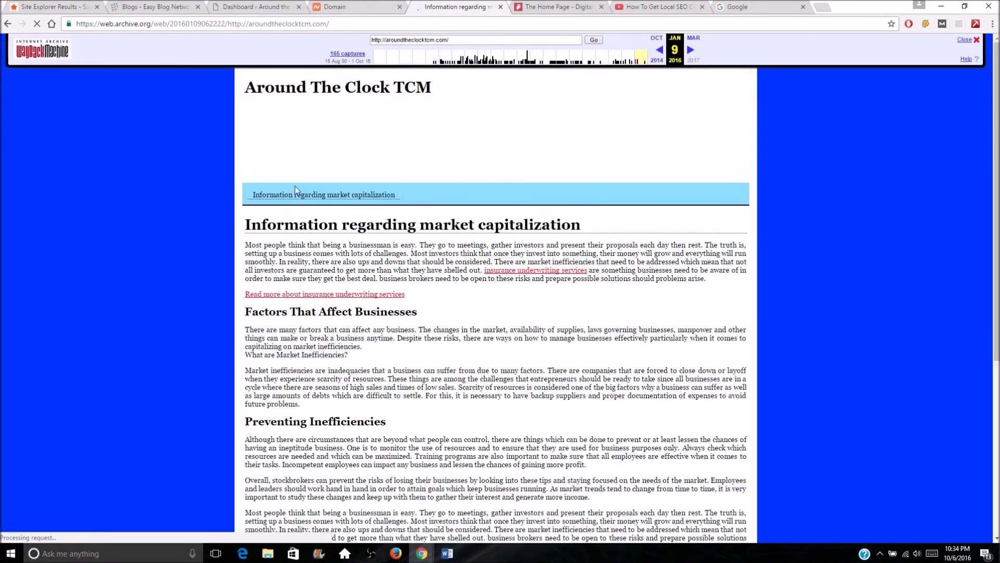
scroll(295, 186, "down", 5)
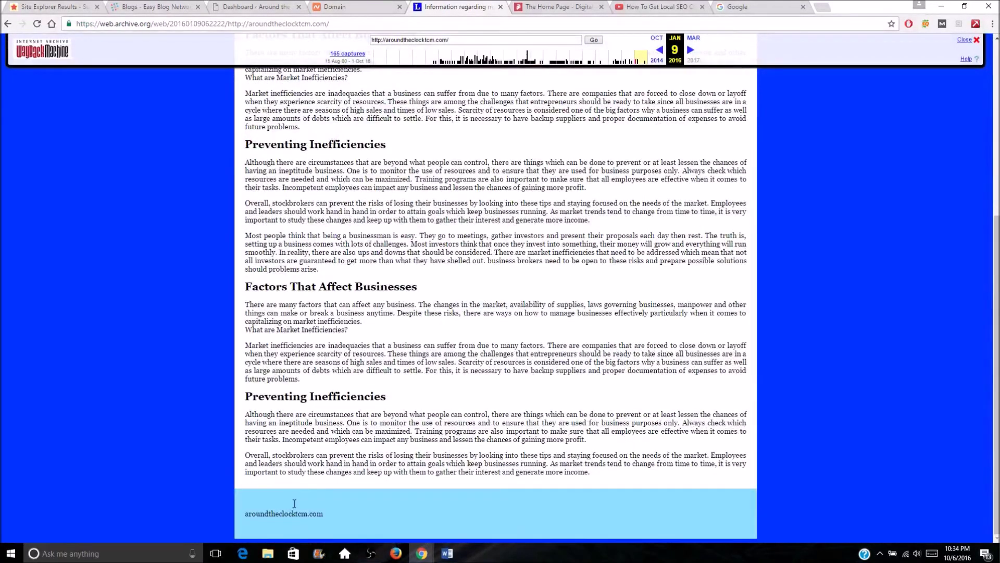
scroll(396, 485, "up", 5)
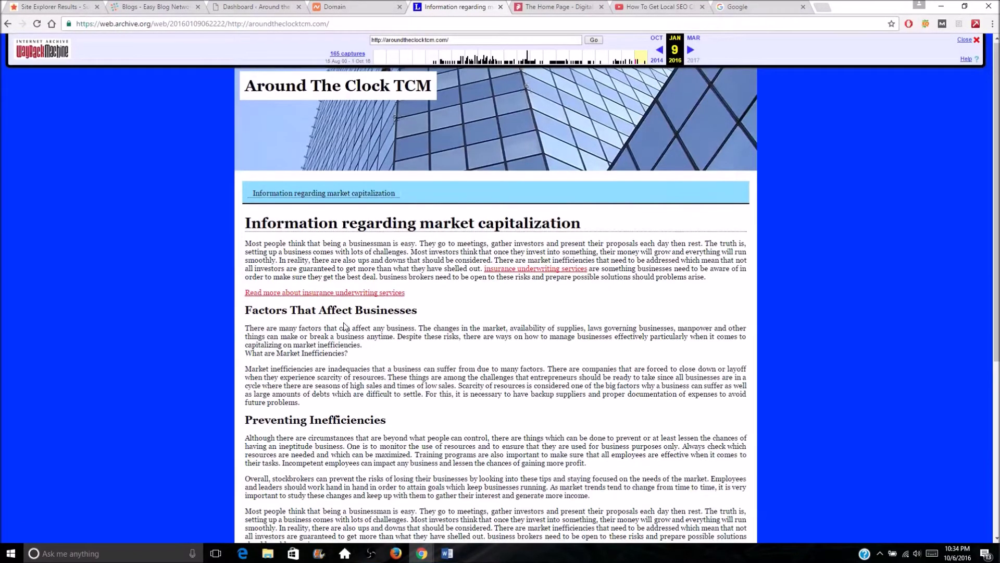
scroll(344, 326, "down", 5)
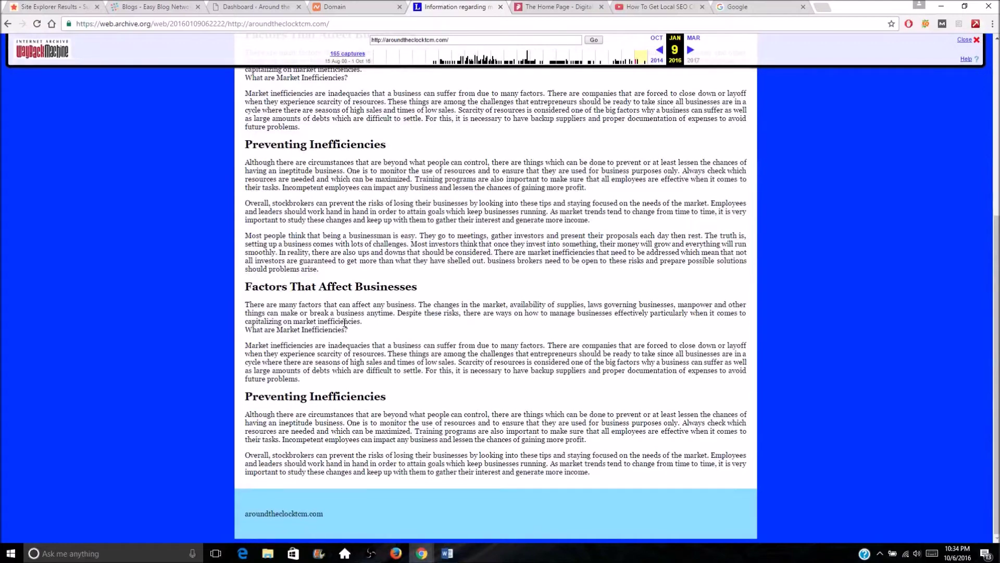
scroll(344, 323, "up", 5)
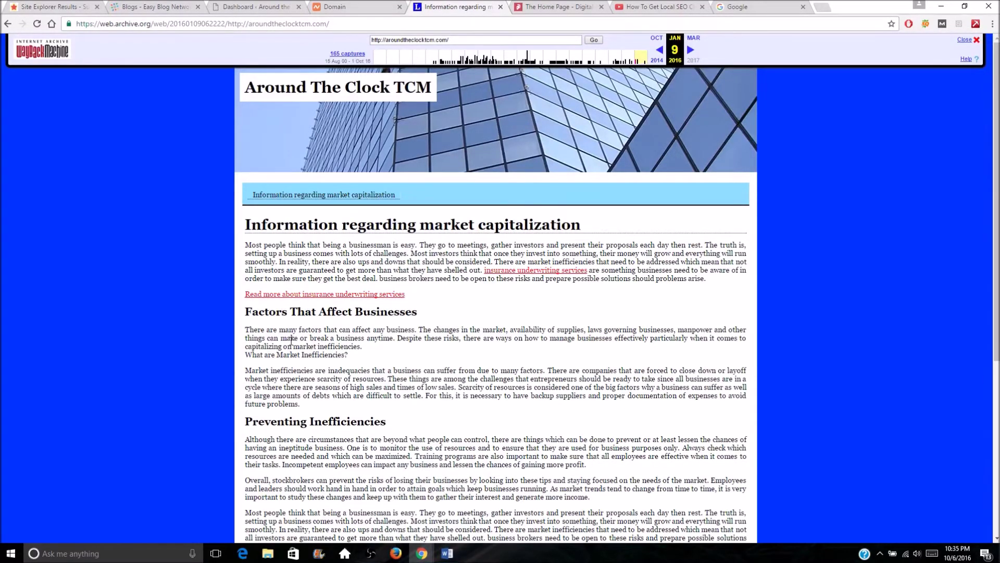
scroll(364, 365, "down", 10)
scroll(448, 323, "up", 10)
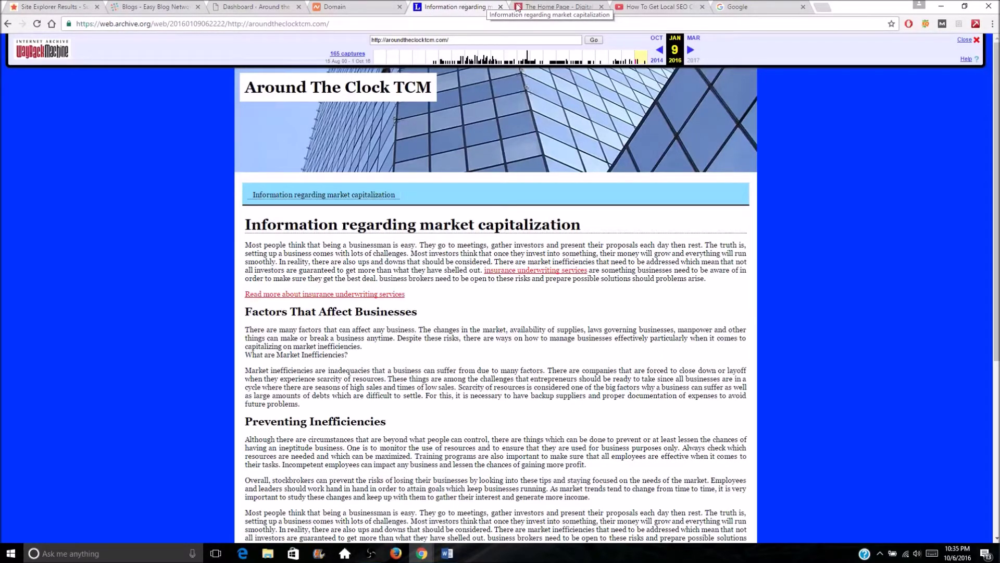
Switch to Google and check the domain's indexing with the query site:aroundtheclocktcm.com.
left_click(750, 4)
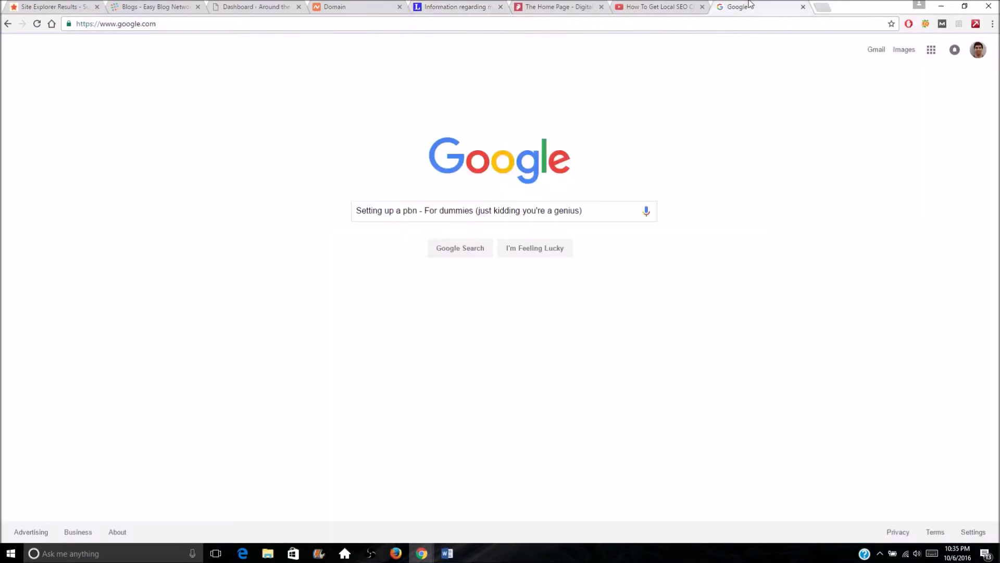
left_click(599, 207)
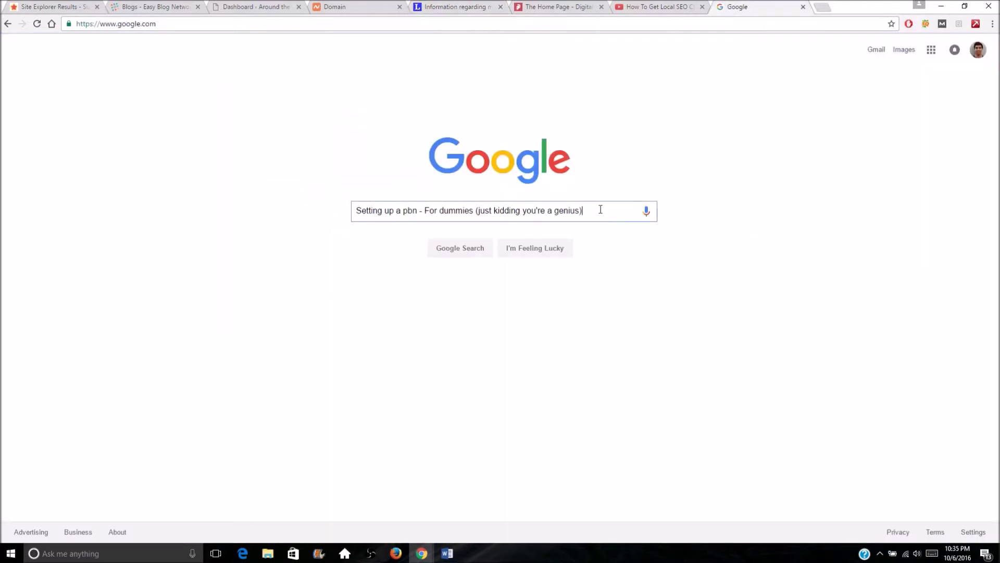
key("ctrl+a")
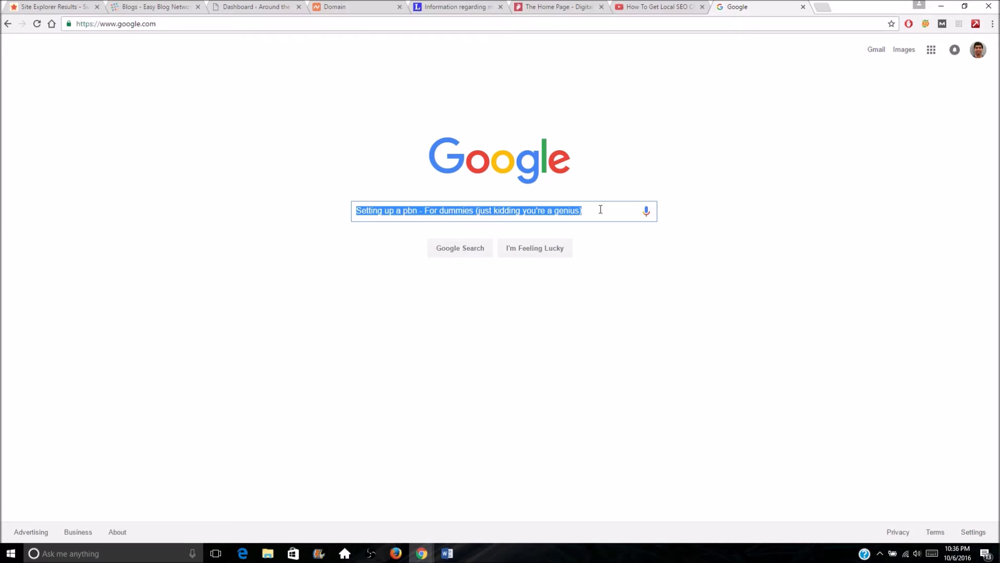
type("site:")
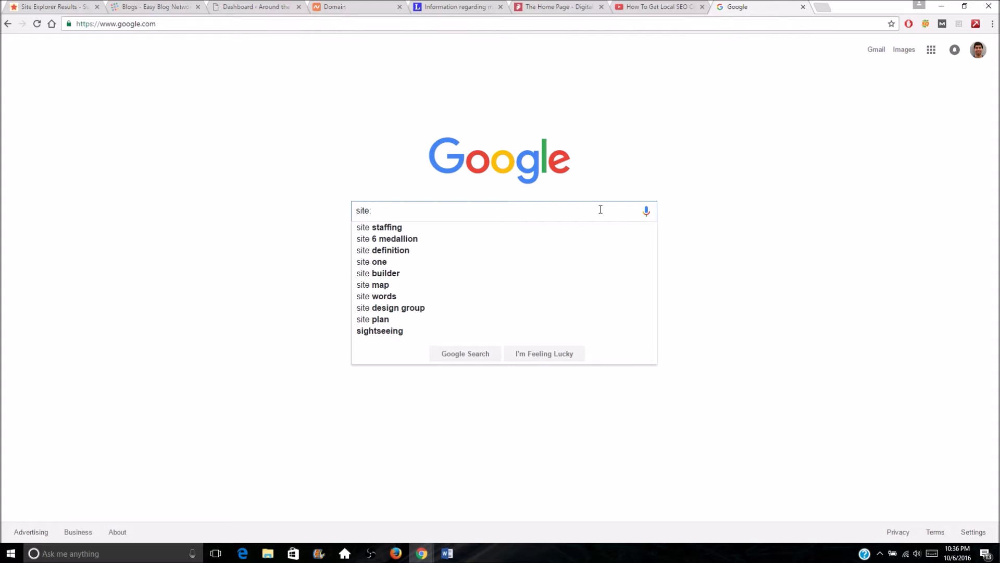
type("http://aroundtheclocktcm.com/")
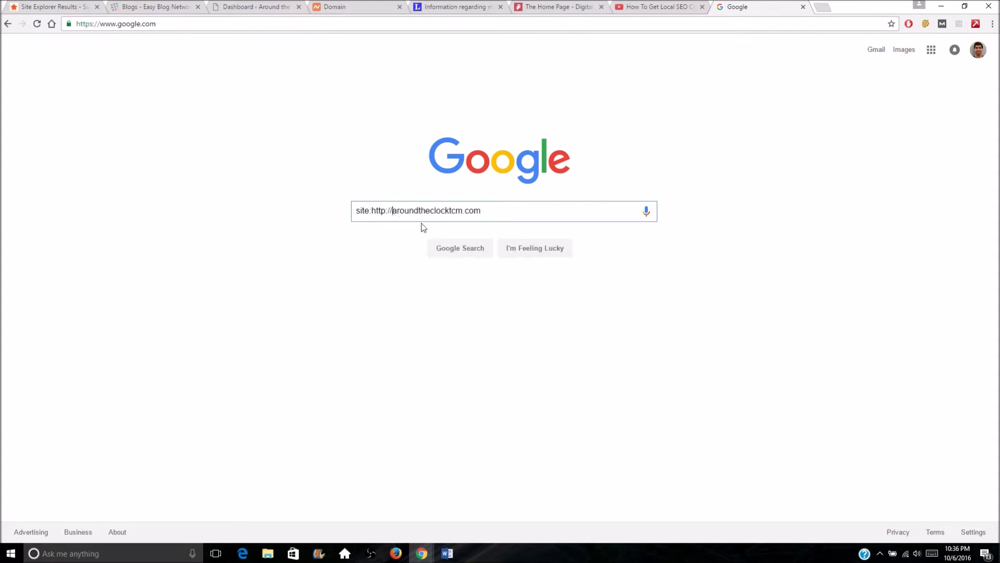
key("BackSpace")
key("BackSpace")
key("BackSpace")
key("BackSpace")
key("BackSpace")
key("BackSpace")
key("BackSpace")
key("Return")
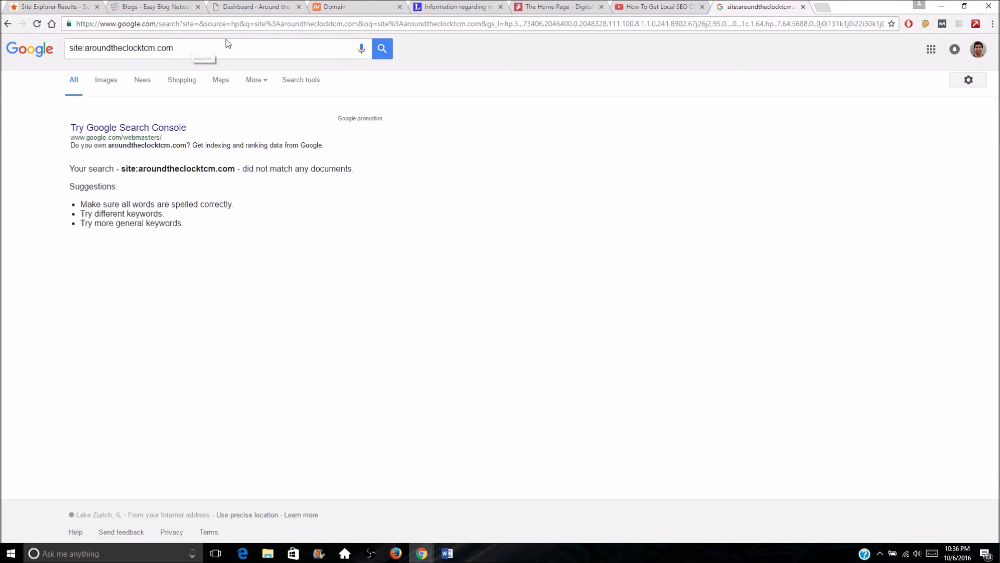
Search Google for "aroundtheclocktcm com" without the site operator, and choose the results for that exact spelling instead of the corrected one.
left_click(85, 48)
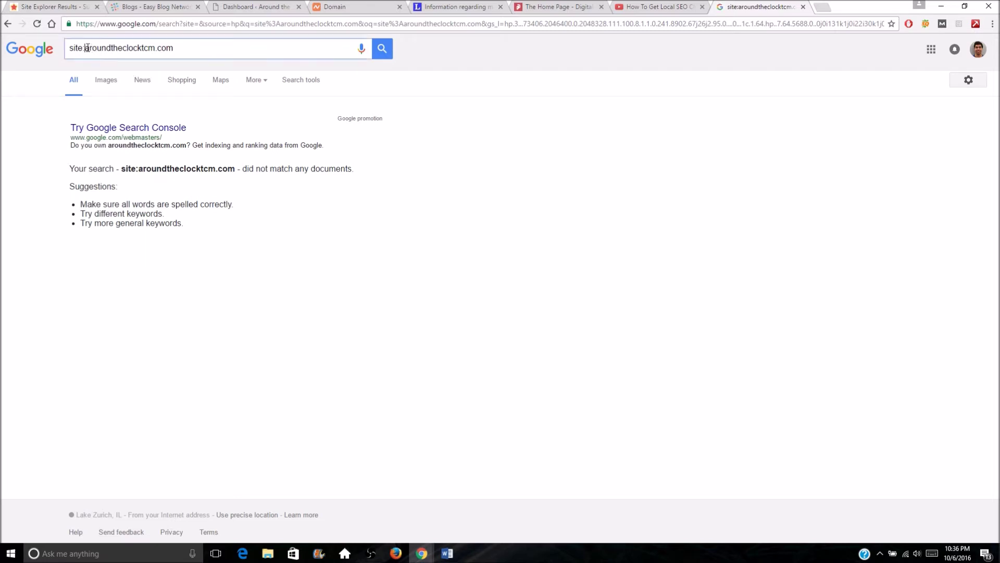
key("BackSpace")
key("BackSpace")
key("BackSpace")
key("BackSpace")
key("BackSpace")
left_click(144, 48)
key("BackSpace")
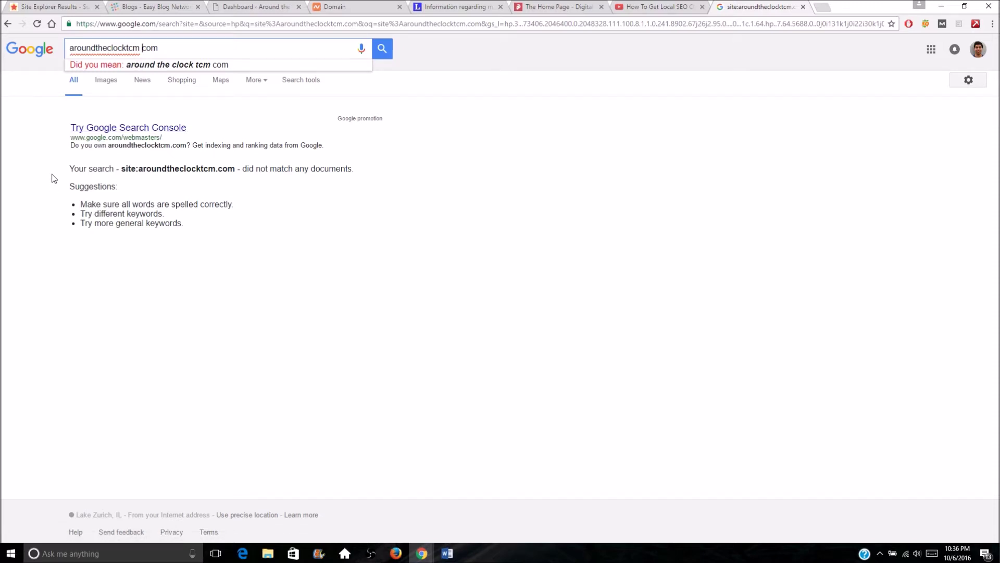
key("Return")
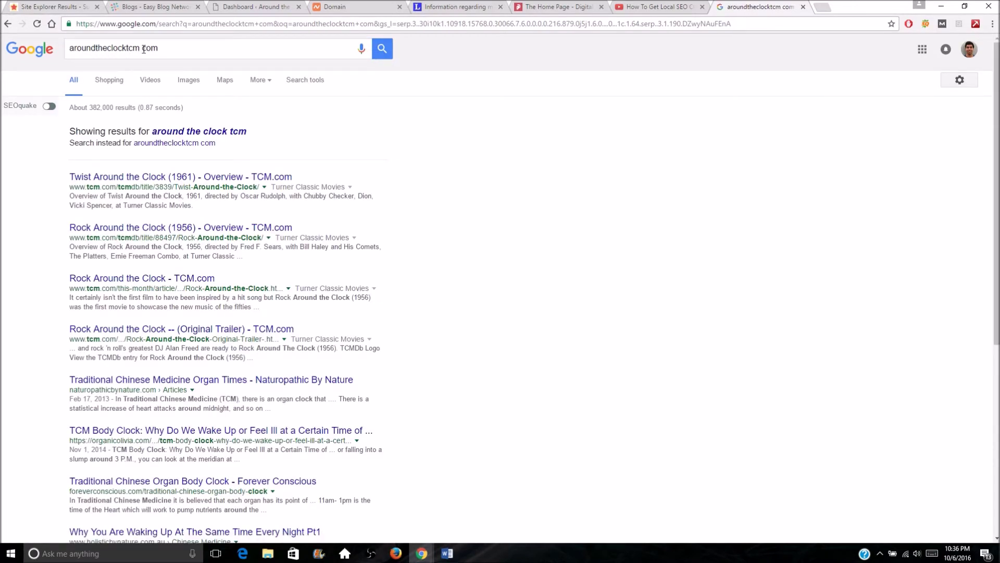
left_click(200, 145)
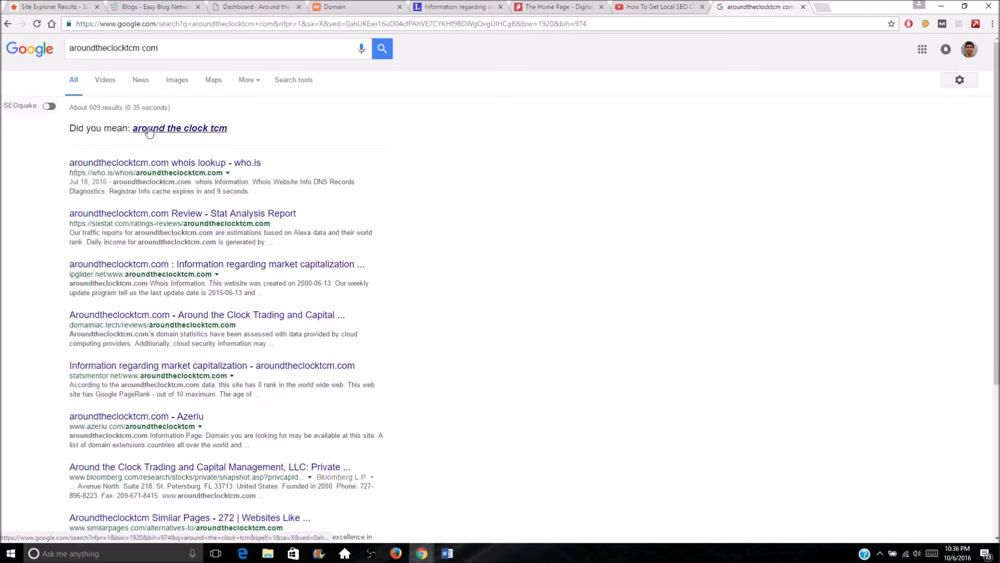
left_click(196, 134)
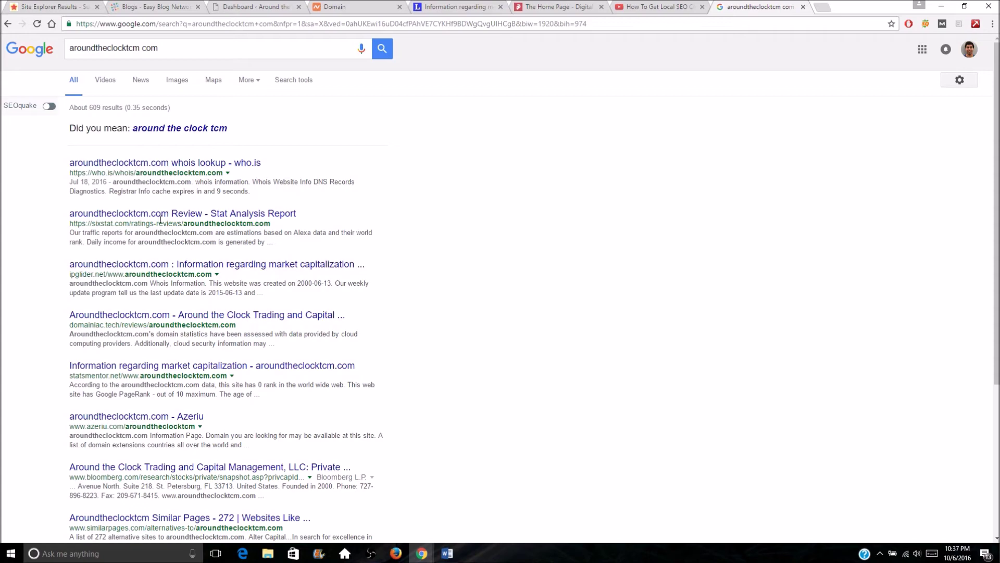
Examine the first page of Google results for mentions of aroundtheclocktcm.com on other sites.
scroll(133, 176, "down", 4)
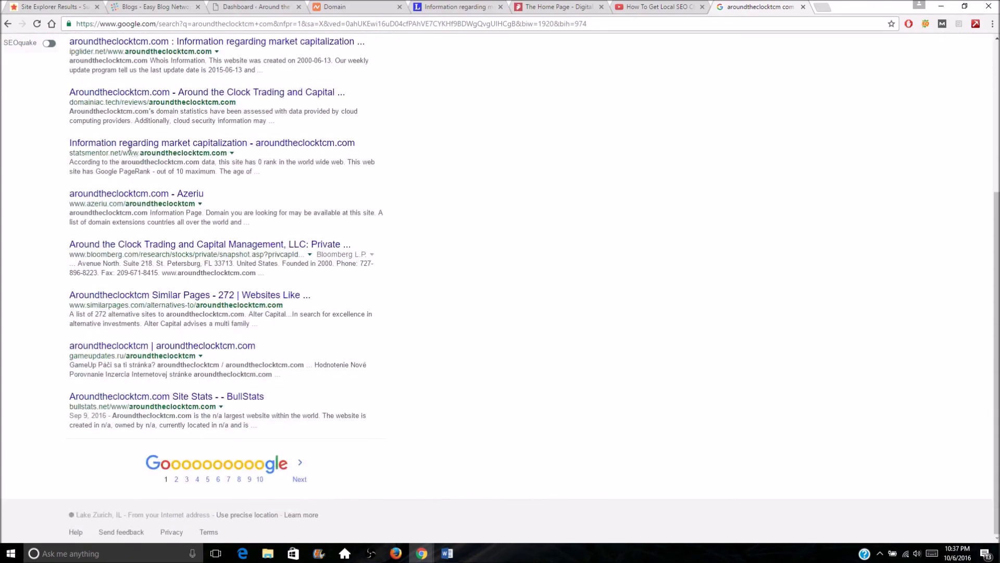
scroll(131, 149, "up", 4)
scroll(137, 135, "down", 4)
scroll(139, 136, "up", 4)
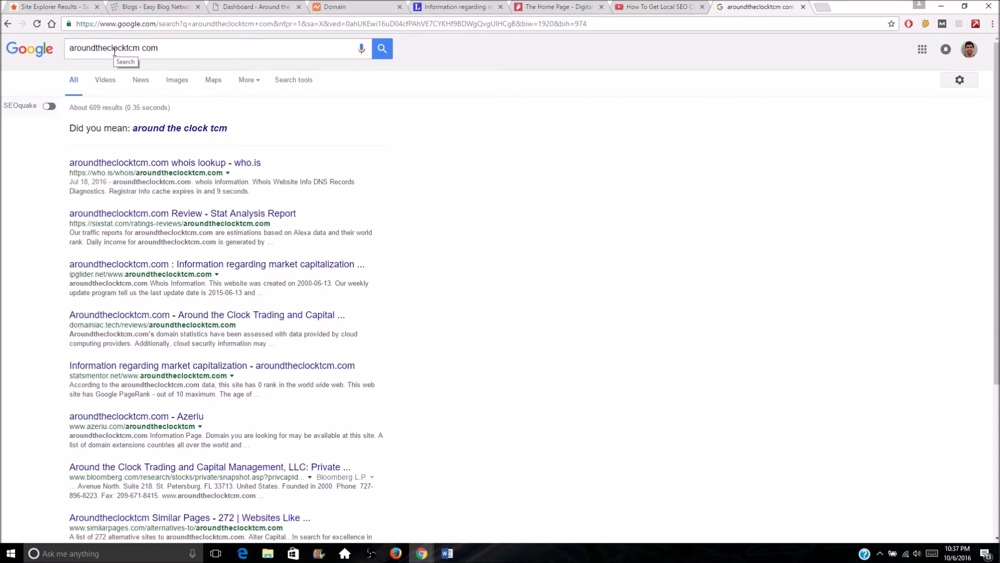
scroll(143, 62, "down", 4)
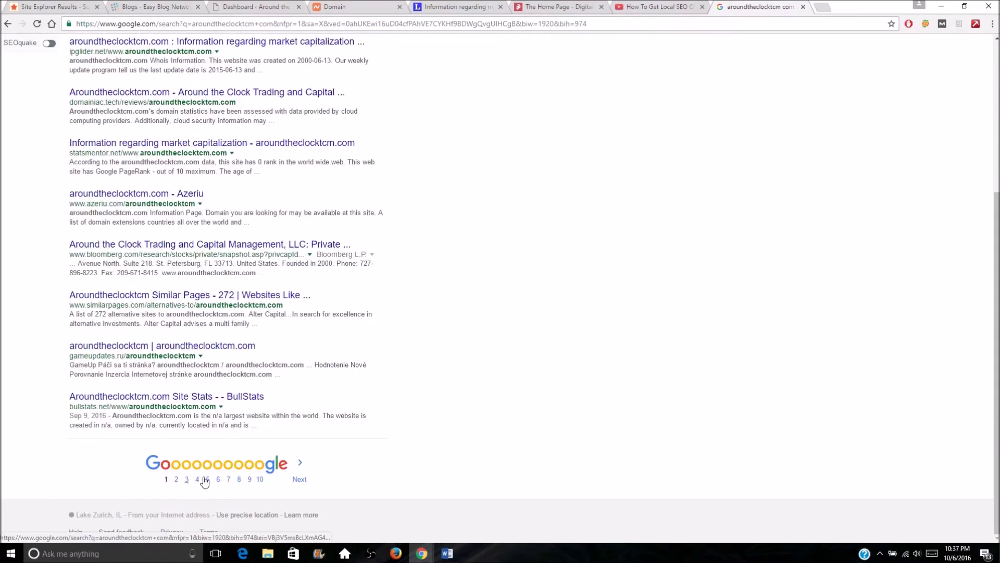
scroll(520, 404, "up", 4)
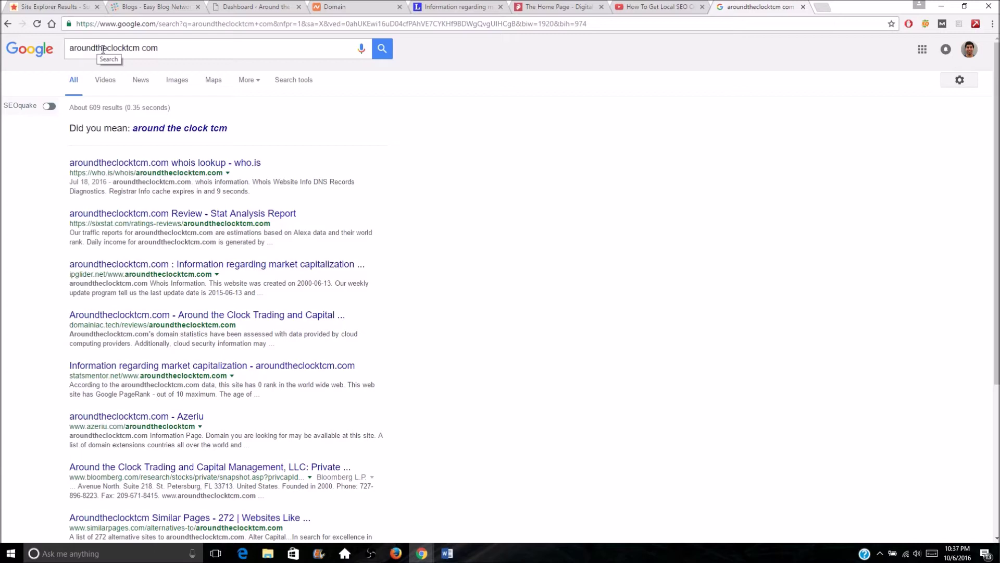
scroll(110, 156, "down", 1)
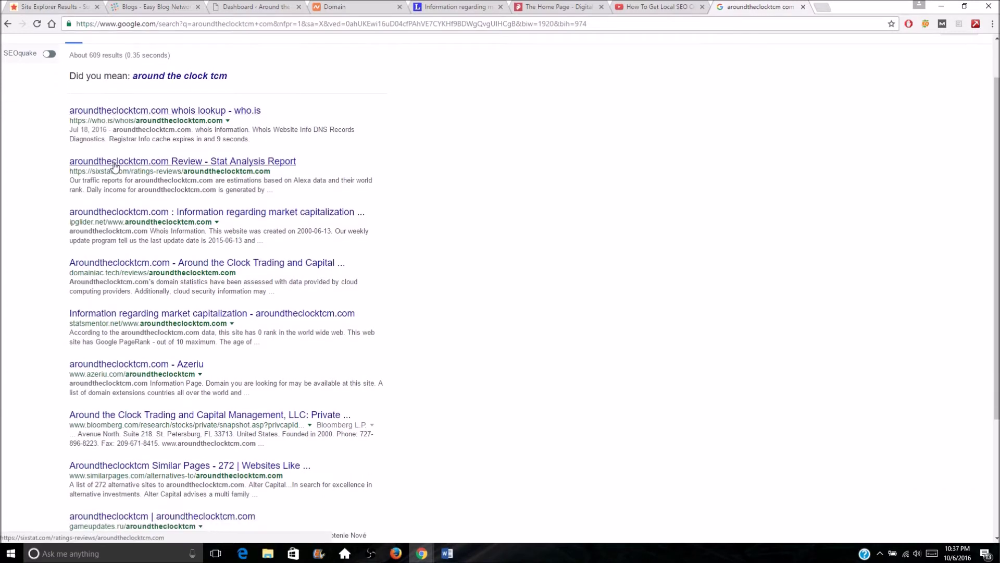
scroll(187, 172, "up", 1)
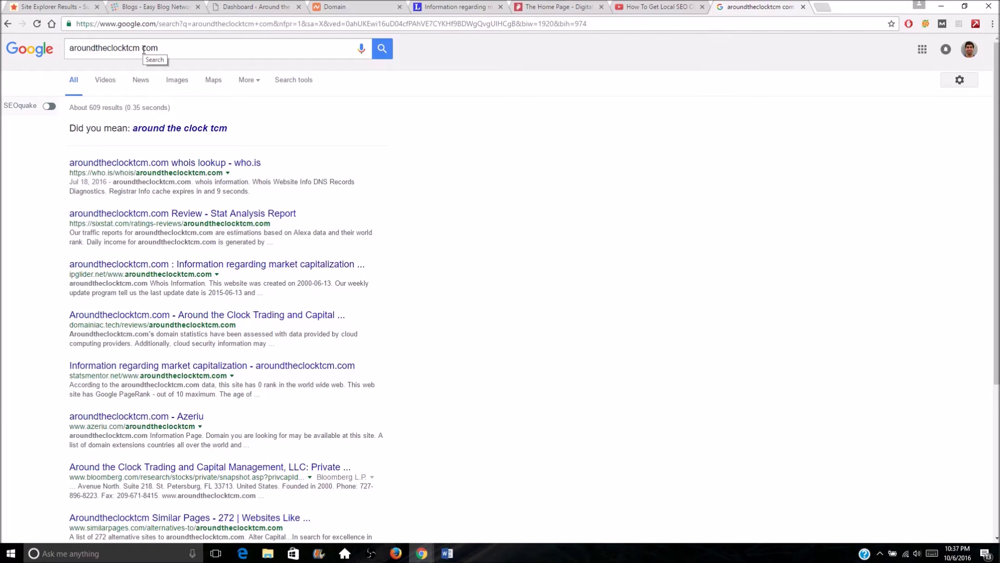
scroll(198, 53, "down", 4)
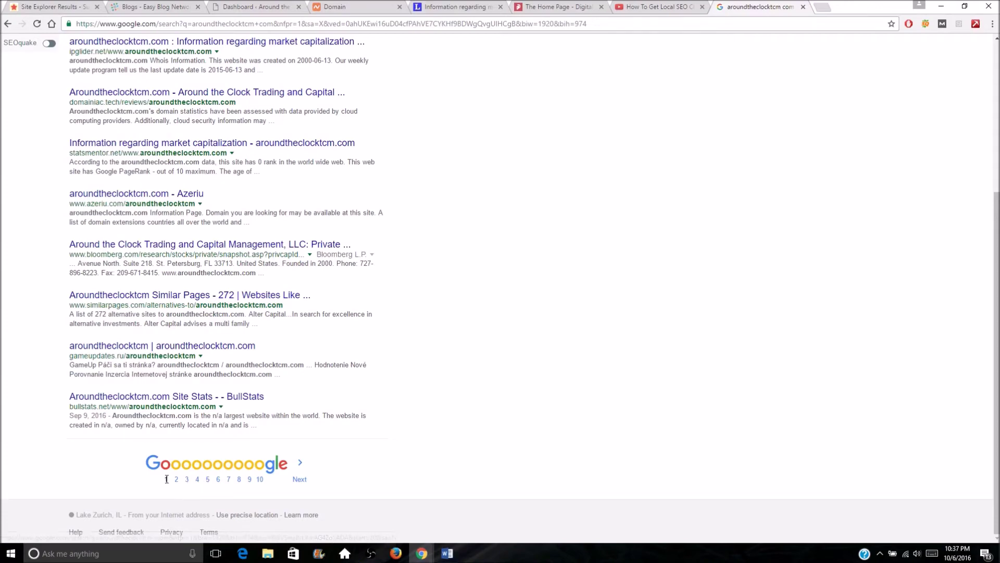
scroll(157, 71, "up", 4)
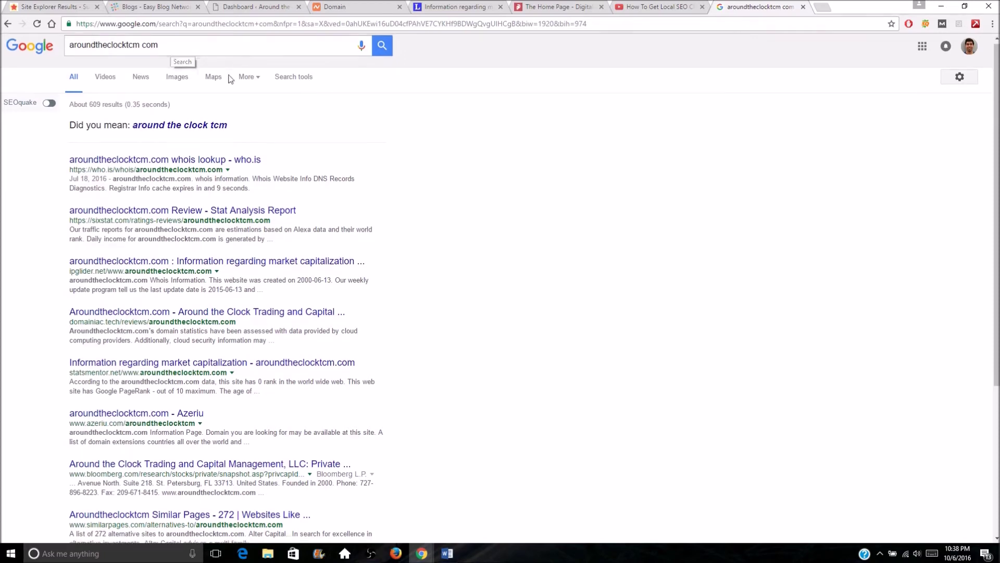
scroll(190, 464, "down", 5)
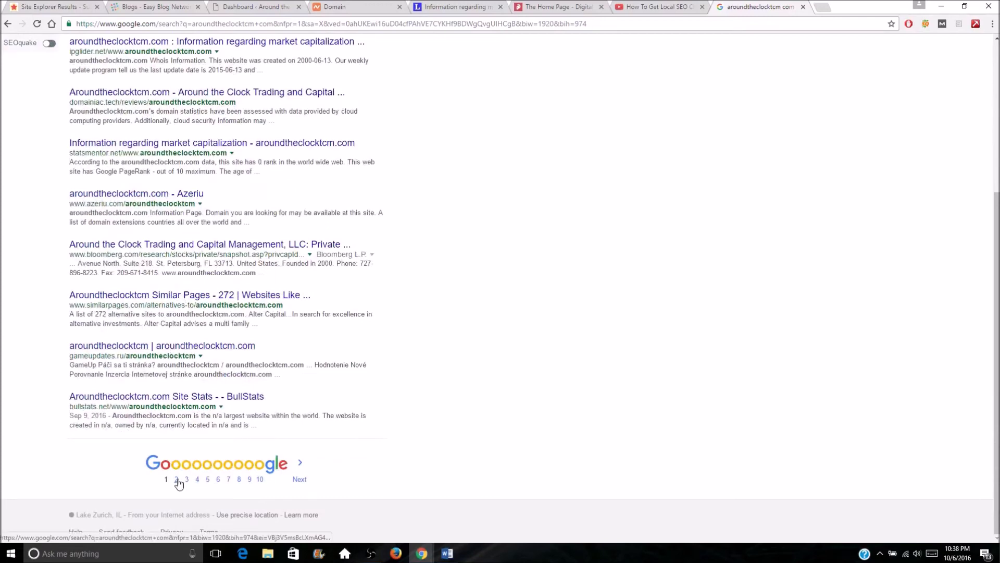
scroll(179, 482, "up", 4)
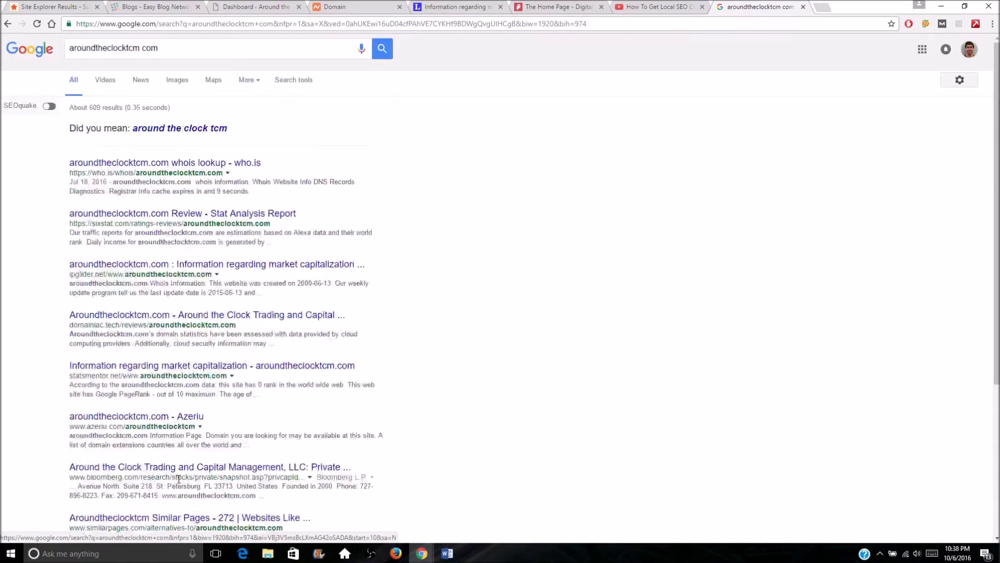
Replace the Google query with "philadelphia seo" and view the search suggestions without running the search.
left_click(182, 52)
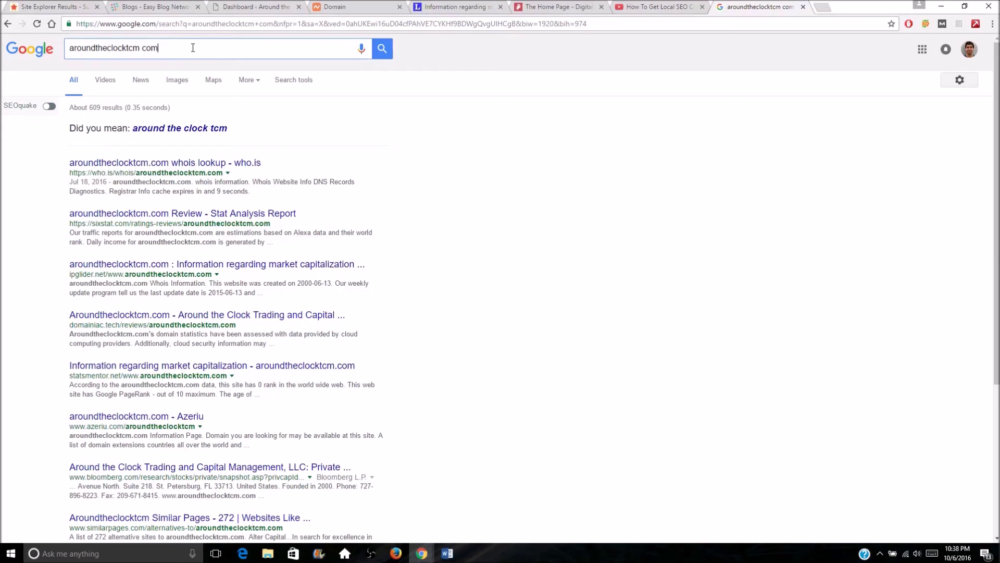
key("ctrl+a")
type("phila")
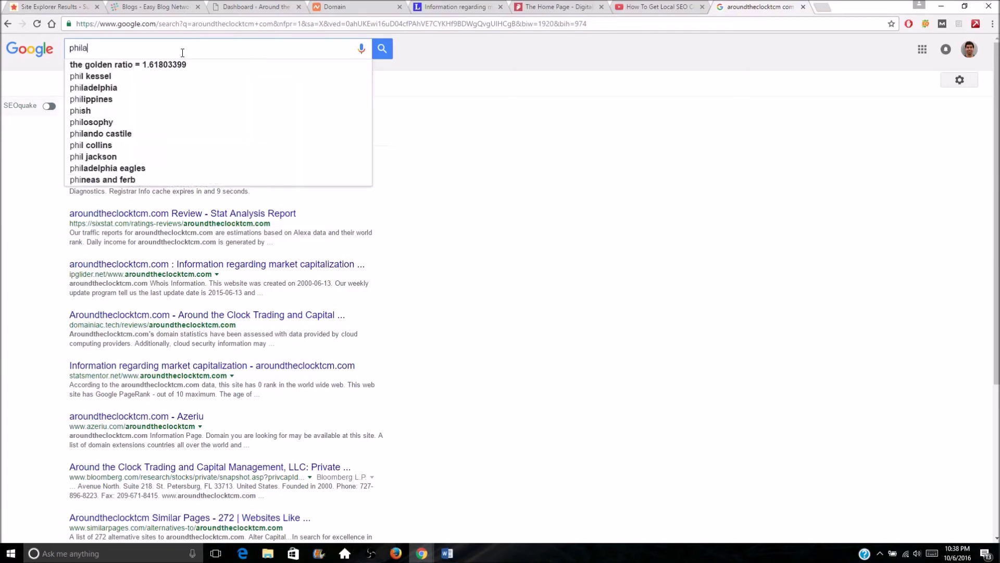
type("delphia seo")
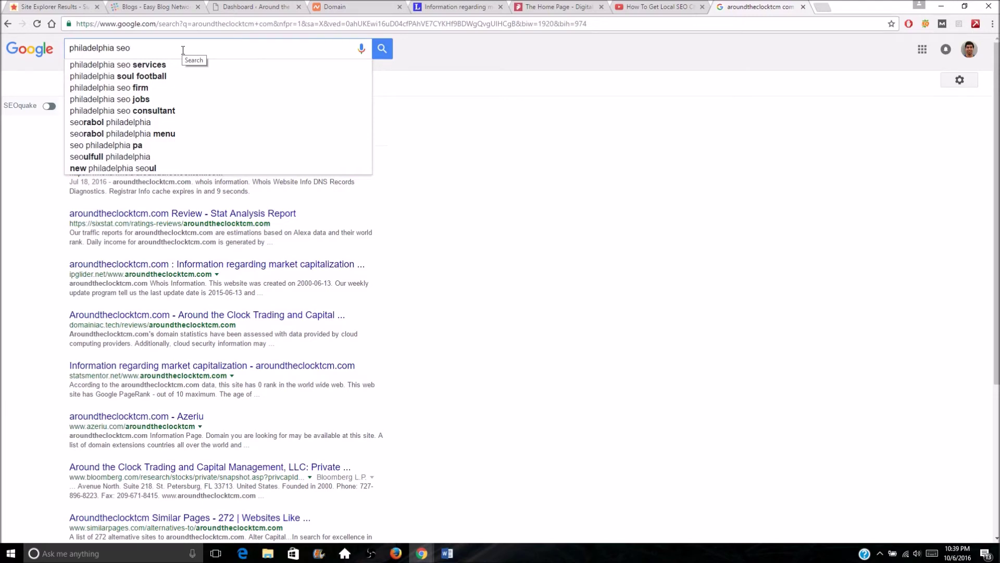
Return to the Around the Clock TCM WordPress dashboard and open its list of installed plugins for review.
left_click(253, 7)
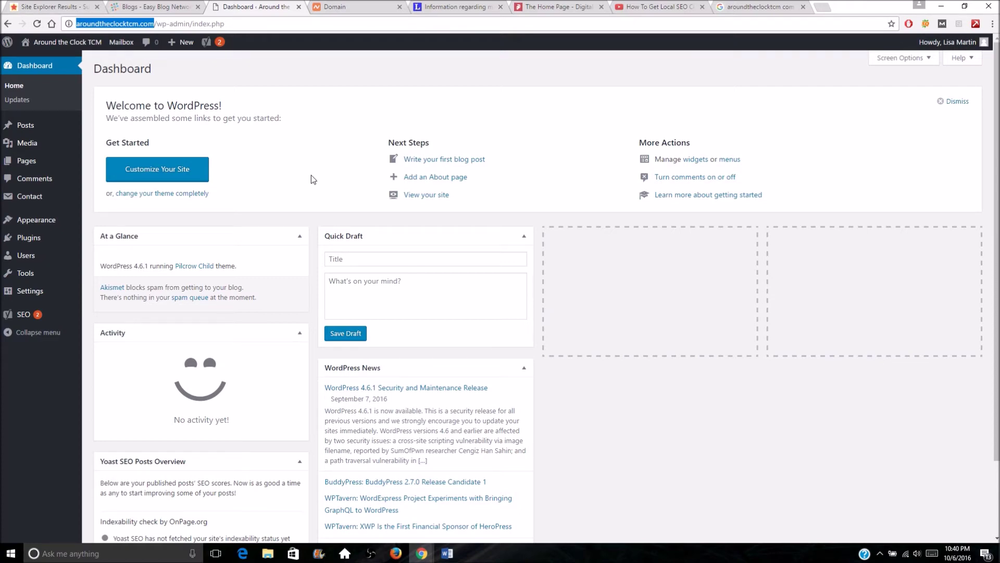
key("ctrl+Tab")
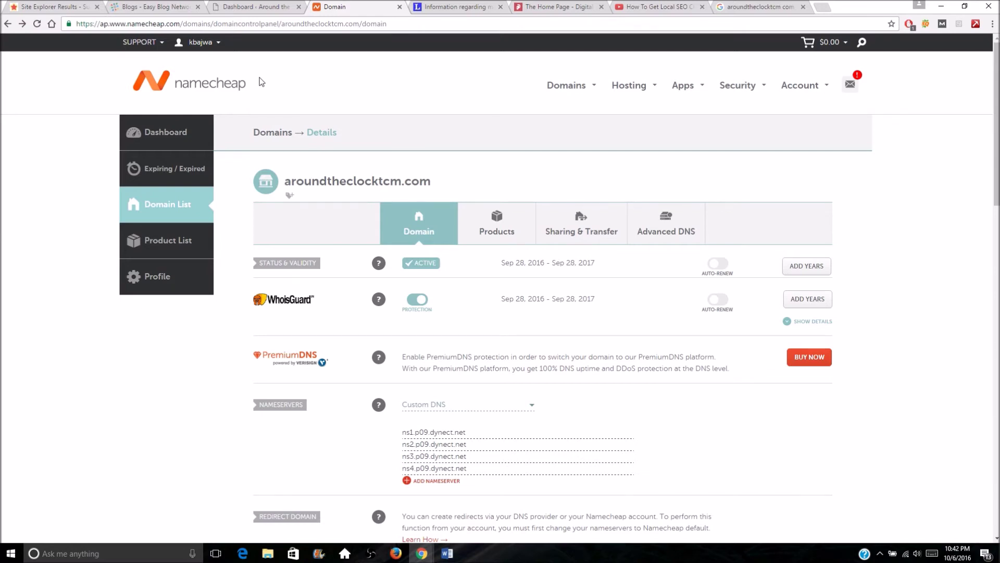
left_click(274, 6)
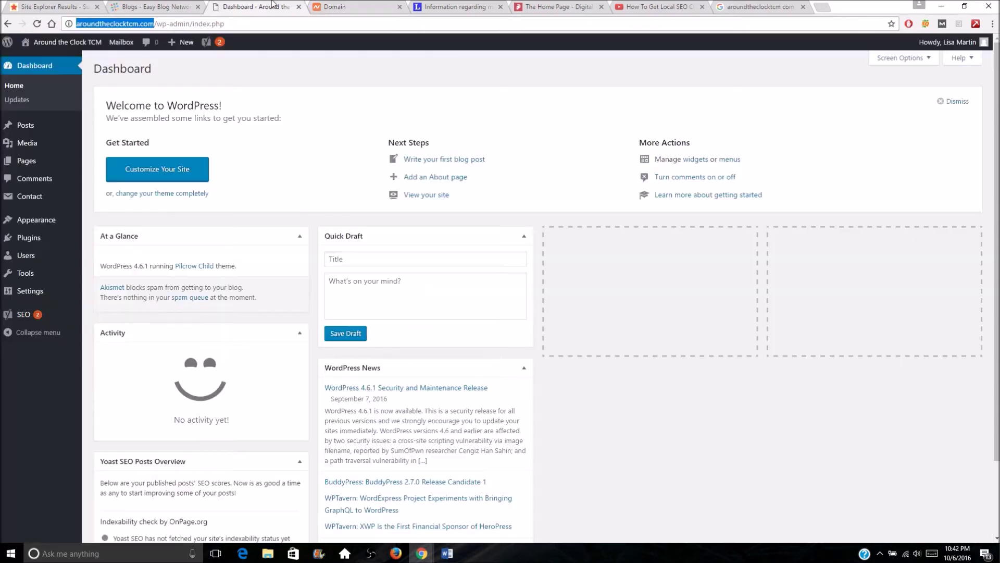
left_click(43, 238)
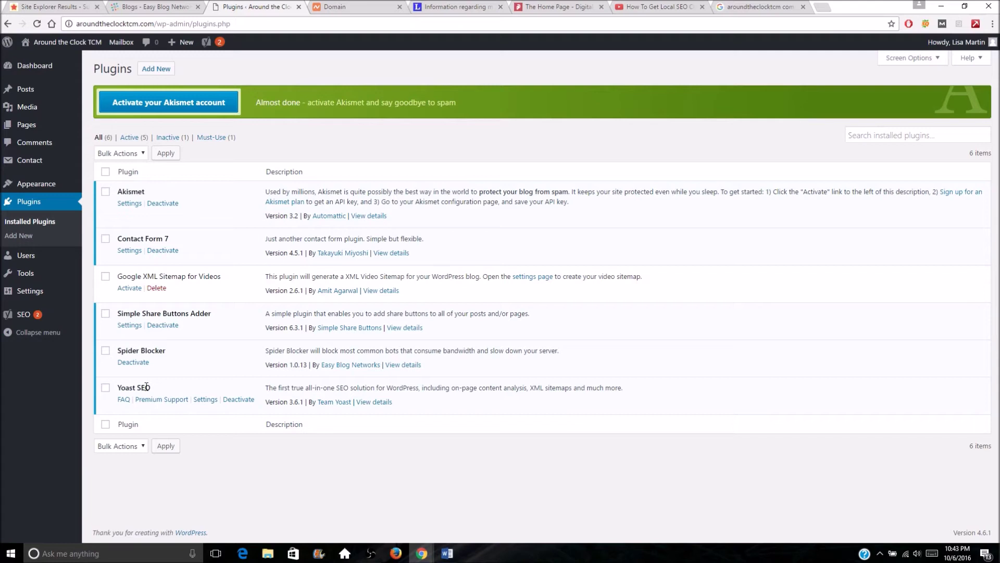
Open the list of all blog posts on the Around the Clock TCM site.
mouse_move(57, 72)
mouse_move(46, 85)
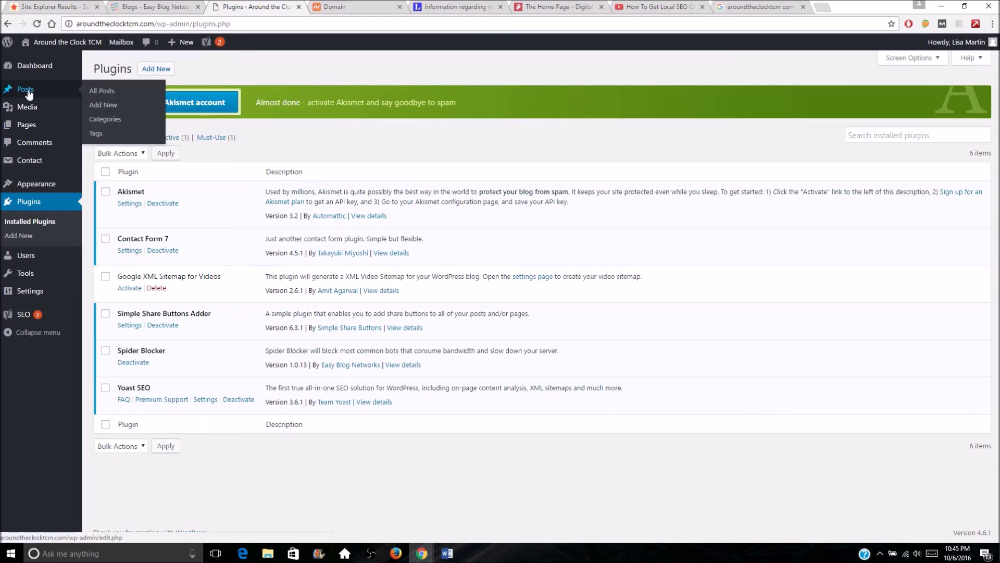
left_click(29, 92)
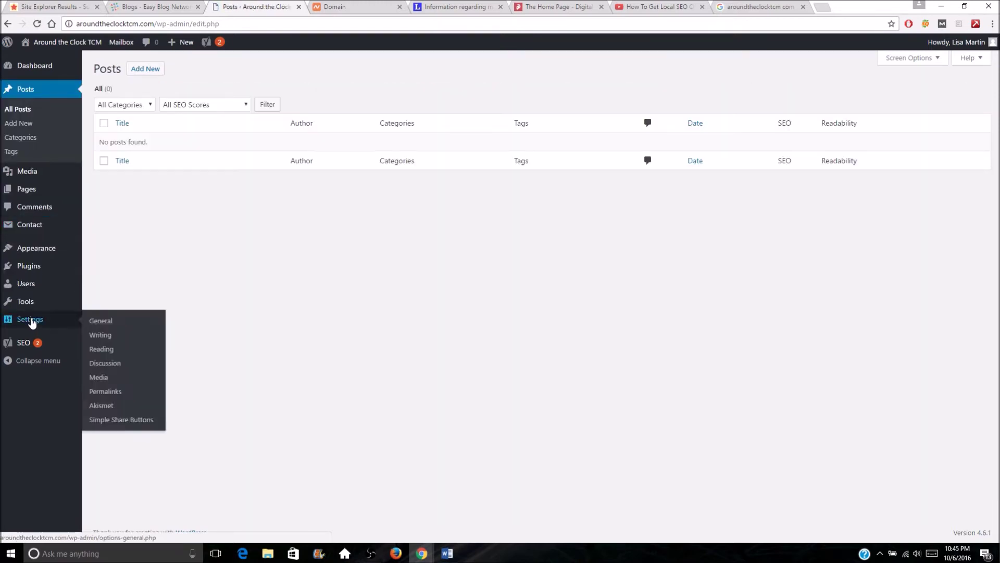
left_click(30, 319)
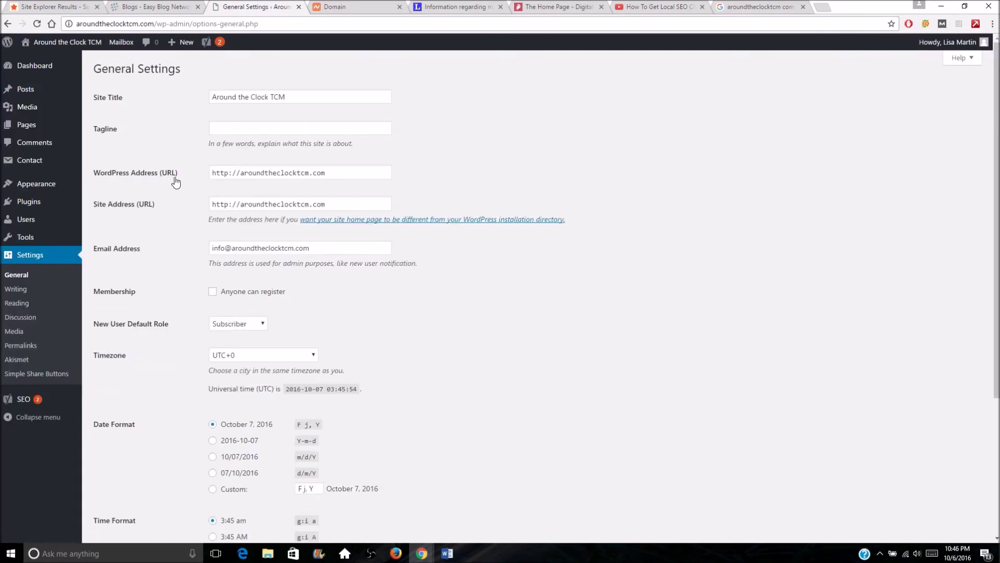
left_click(242, 173)
type("www")
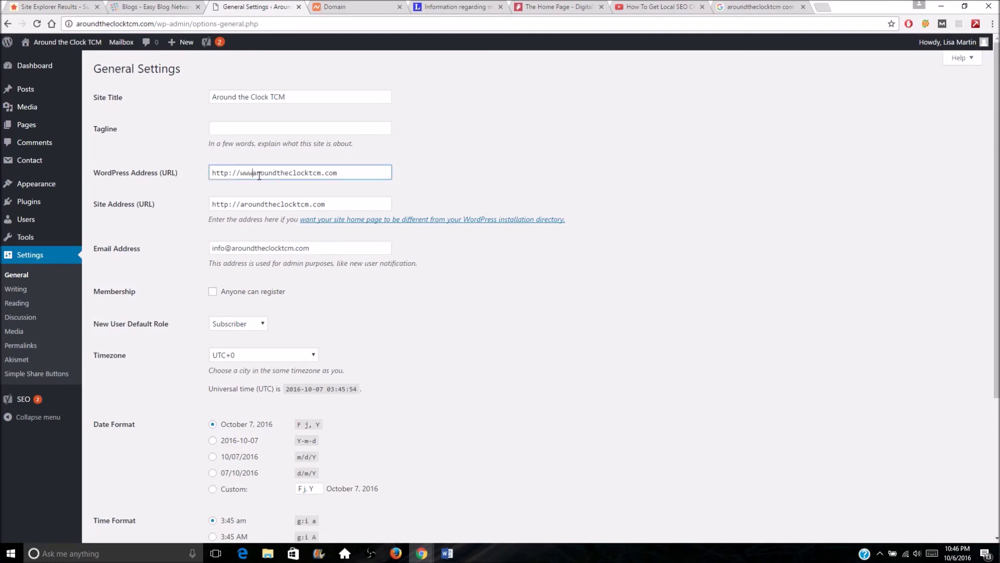
type(".")
left_click(242, 204)
type("ww")
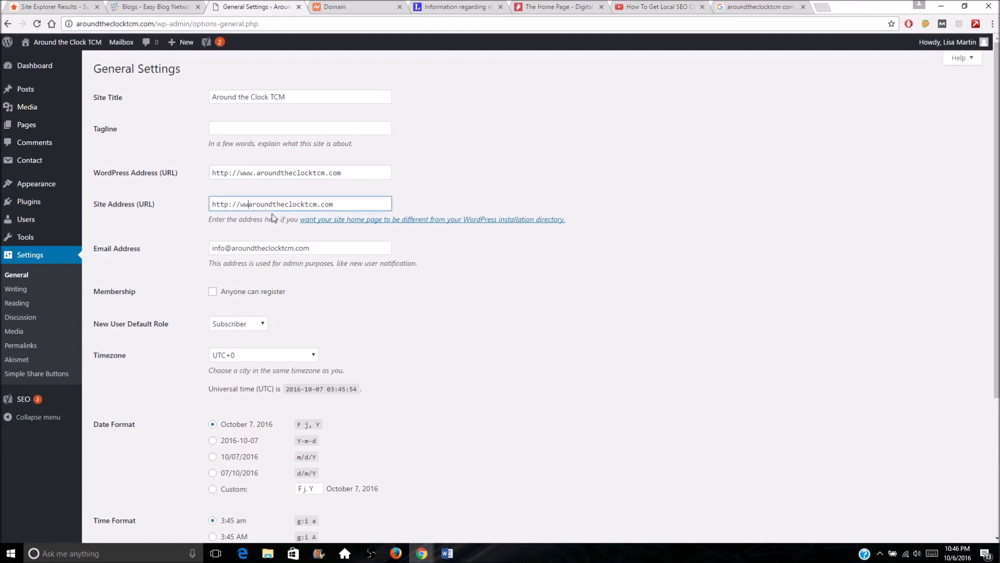
type("w.")
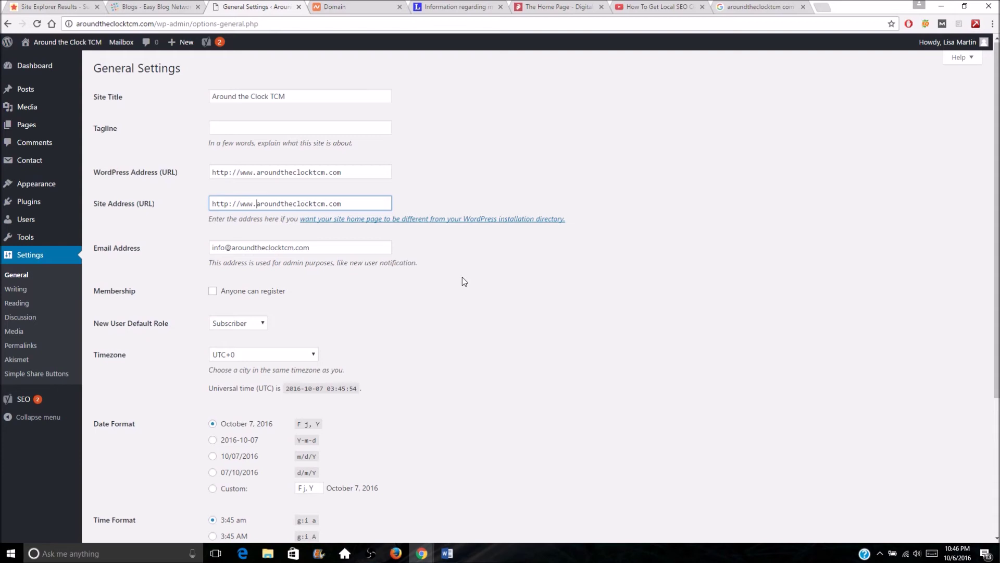
scroll(464, 281, "down", 4)
left_click(114, 490)
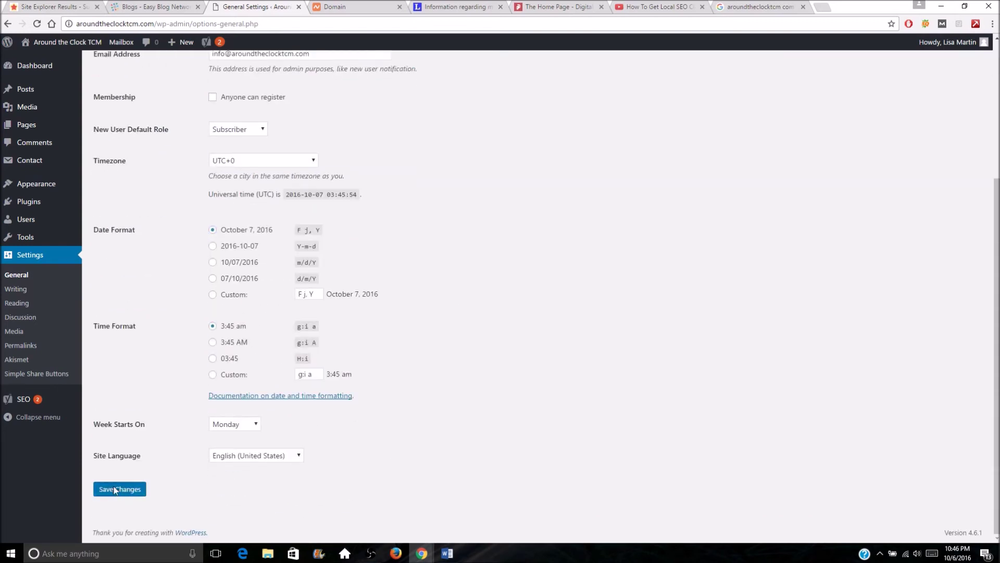
scroll(359, 225, "up", 4)
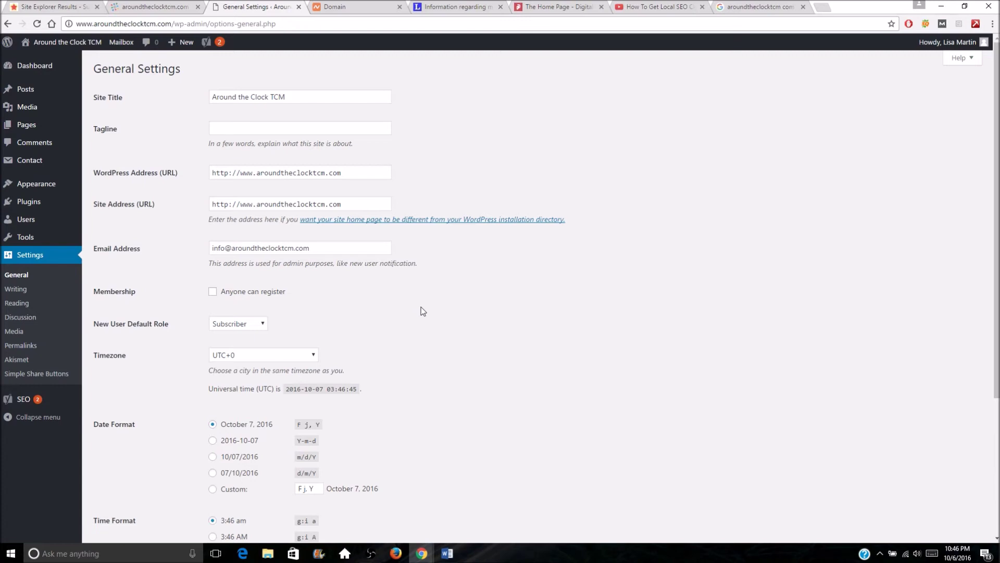
Review the site's writing settings and reading settings, keeping Full text as the display option for feed articles.
left_click(27, 290)
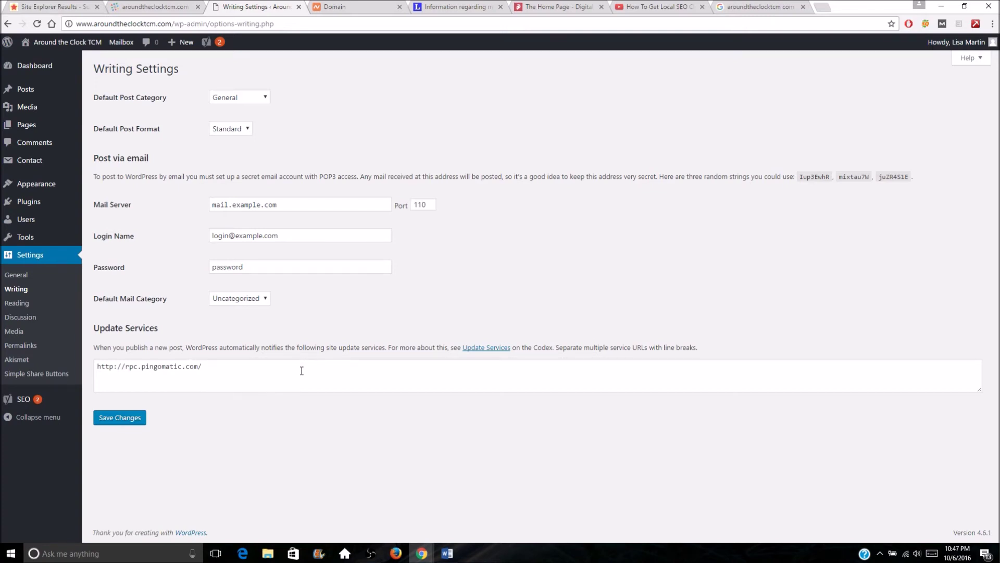
left_click(17, 305)
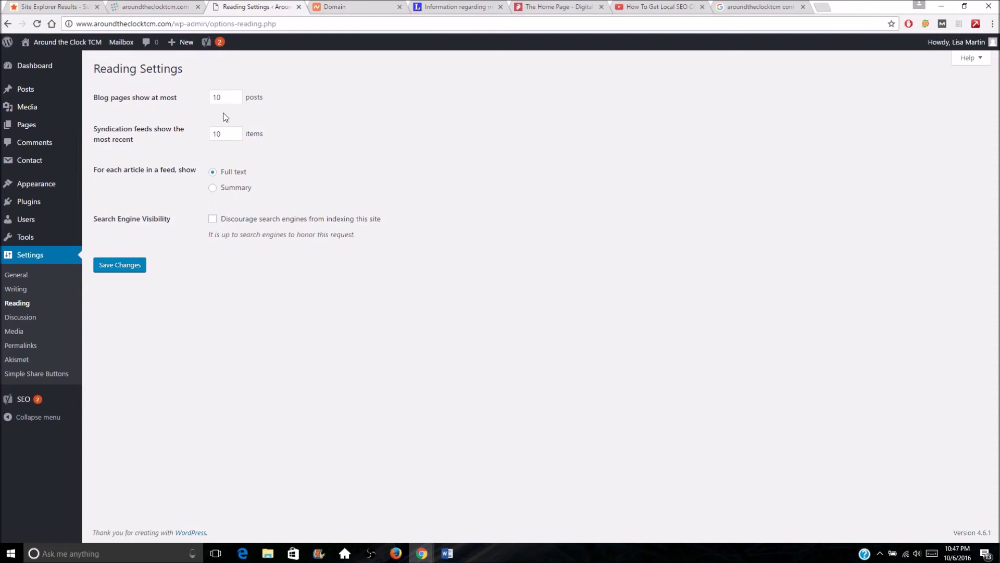
left_click(211, 176)
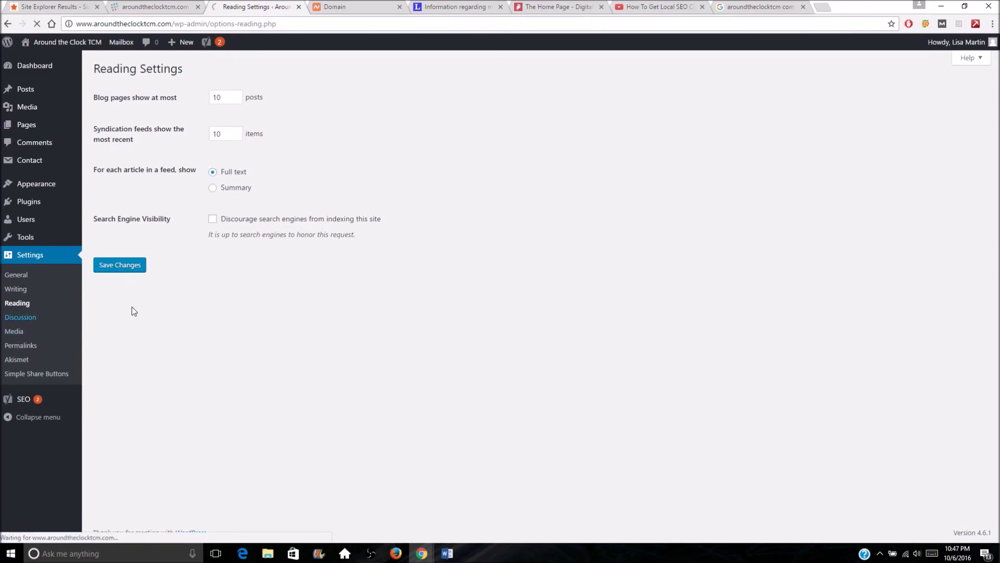
Examine the discussion settings for new articles, comment moderation, the comment blacklist and avatars.
left_click(132, 275)
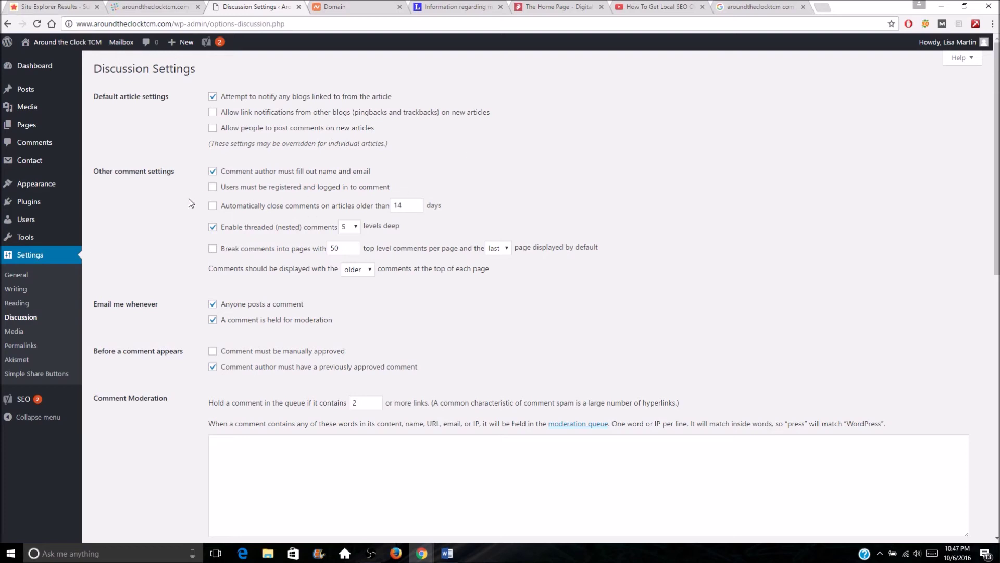
scroll(210, 225, "down", 1)
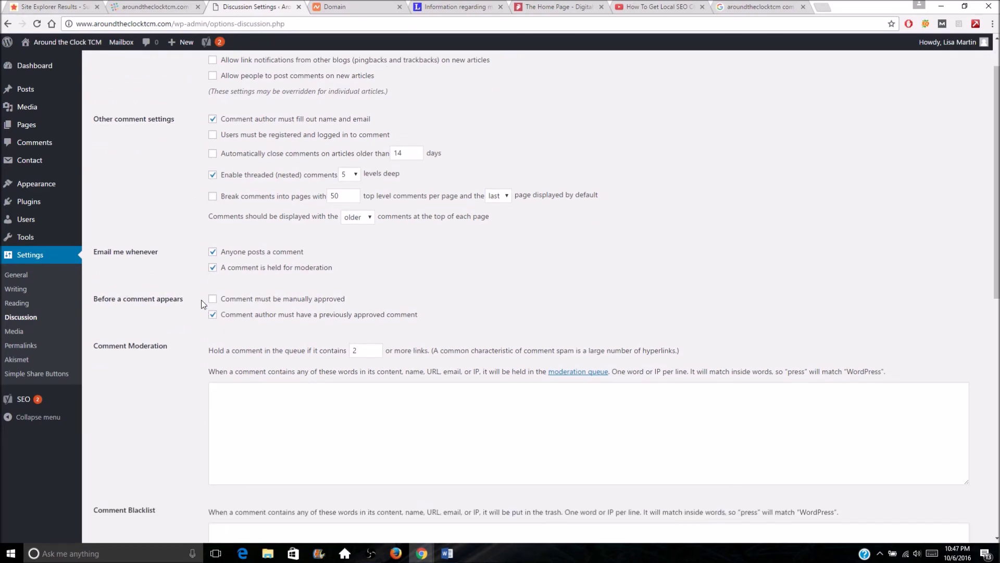
scroll(237, 281, "down", 7)
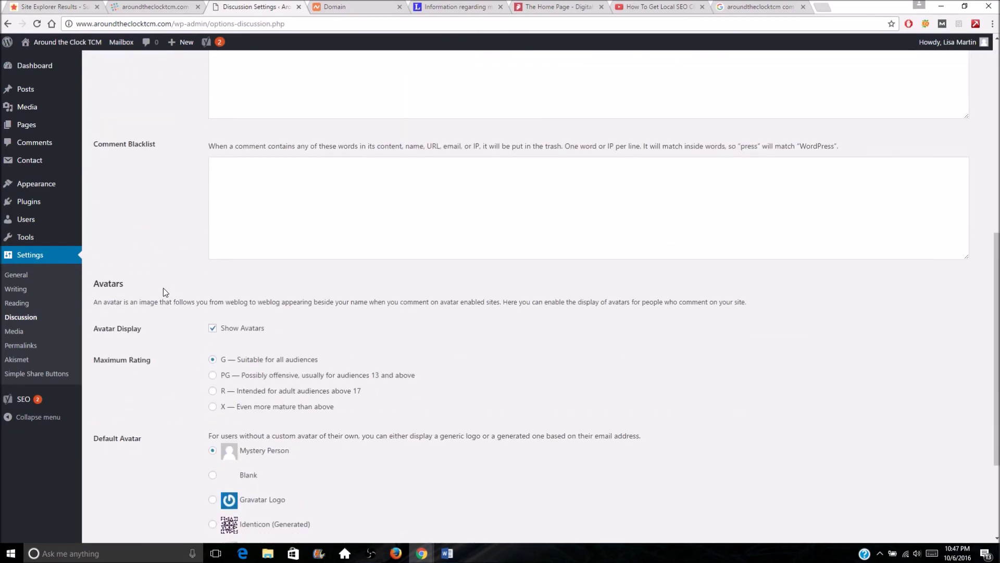
scroll(164, 287, "up", 5)
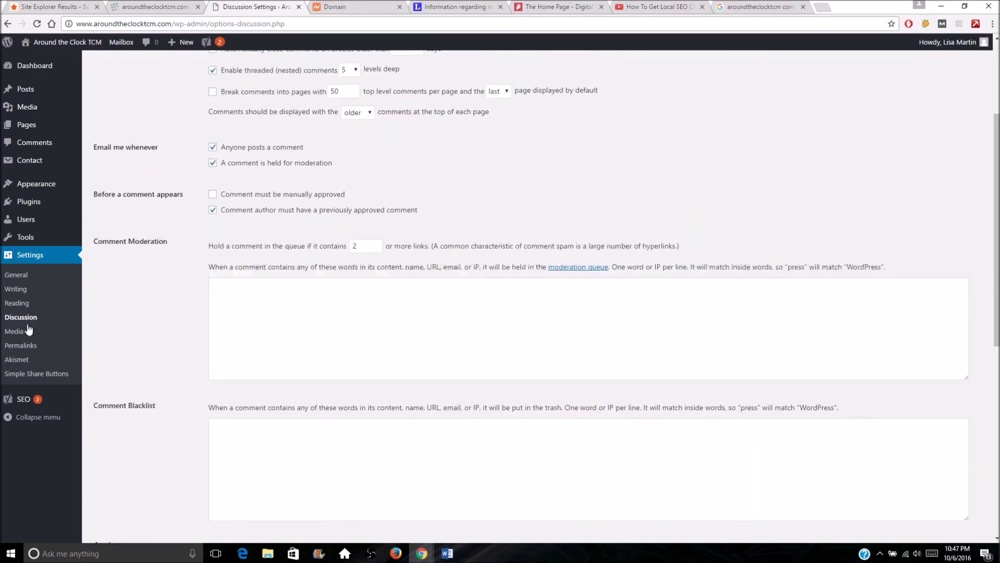
Review the media image sizes and the permalink settings, keeping Post name as the URL structure.
left_click(20, 332)
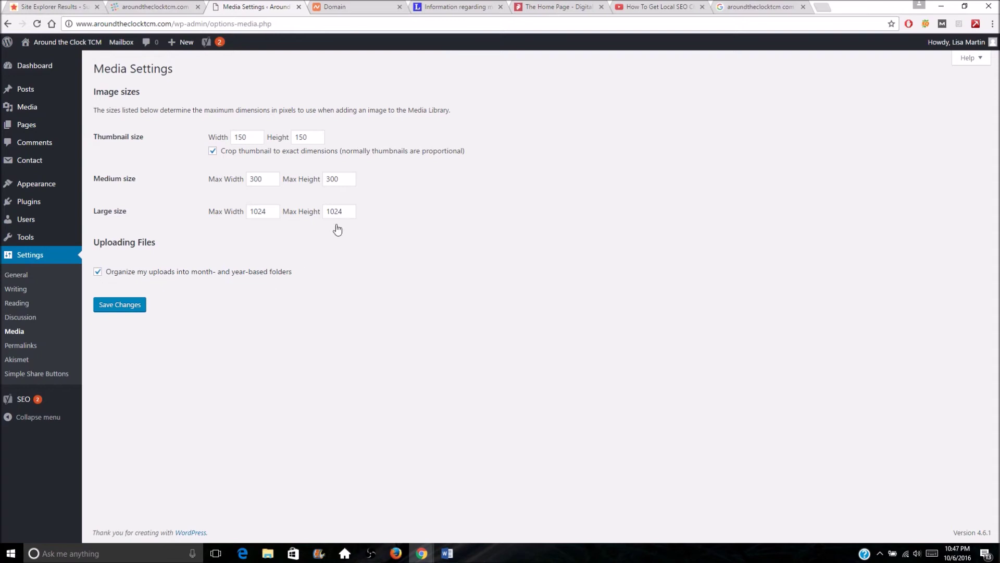
left_click(21, 345)
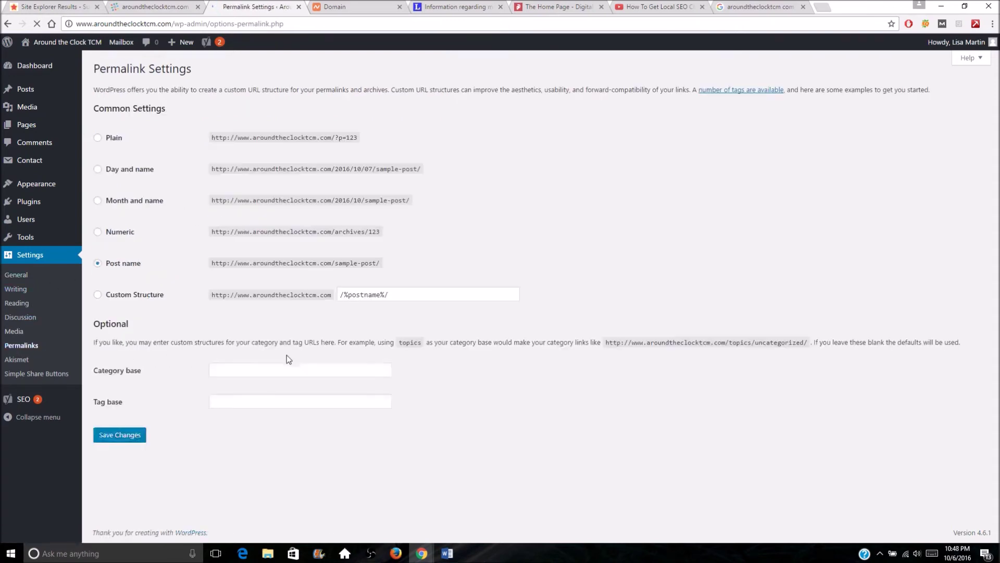
left_click(98, 265)
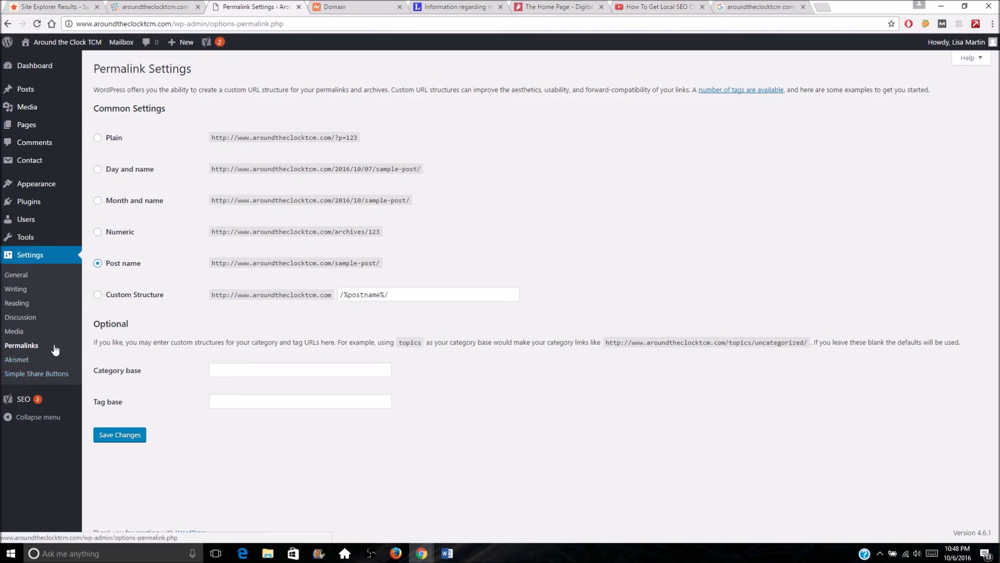
Create a new post, paste the copied article about ways to get local SEO clients into its body, and look it over.
mouse_move(26, 93)
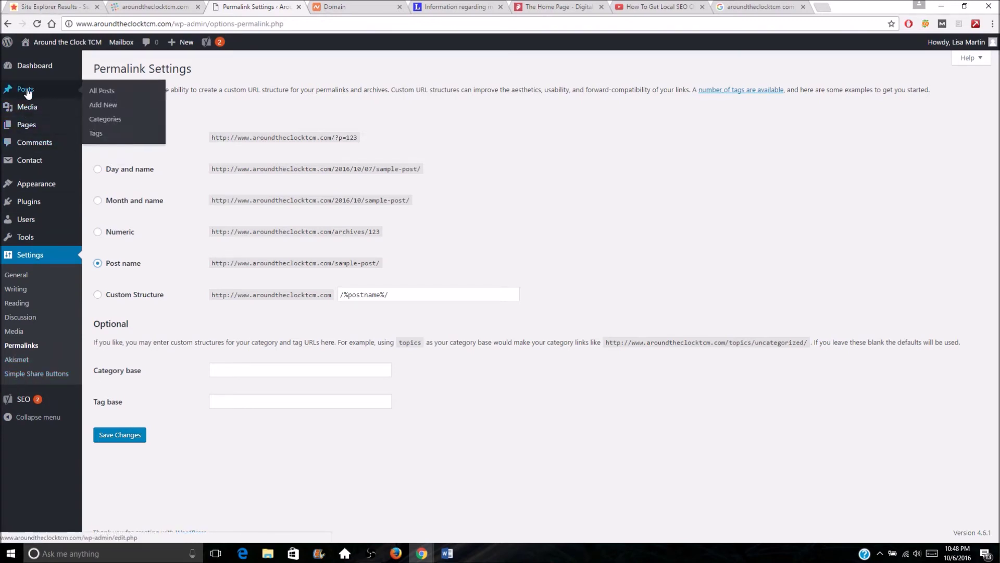
left_click(105, 107)
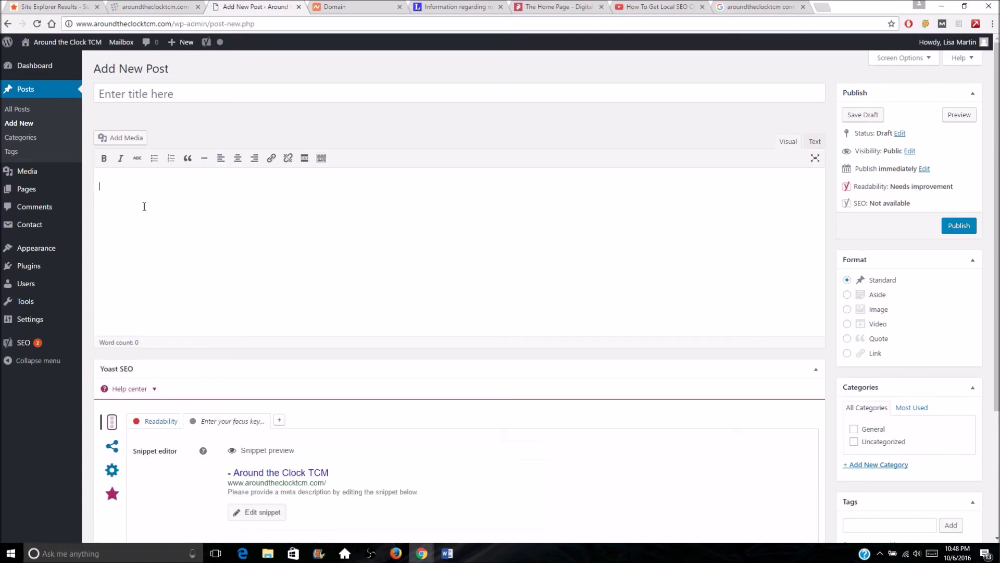
left_click(143, 204)
key("ctrl+v")
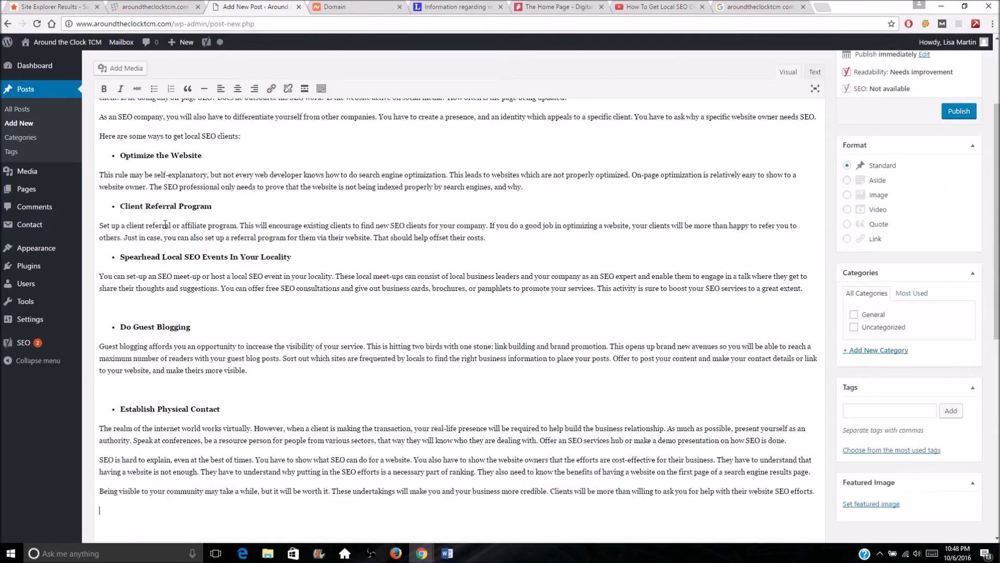
scroll(302, 350, "up", 3)
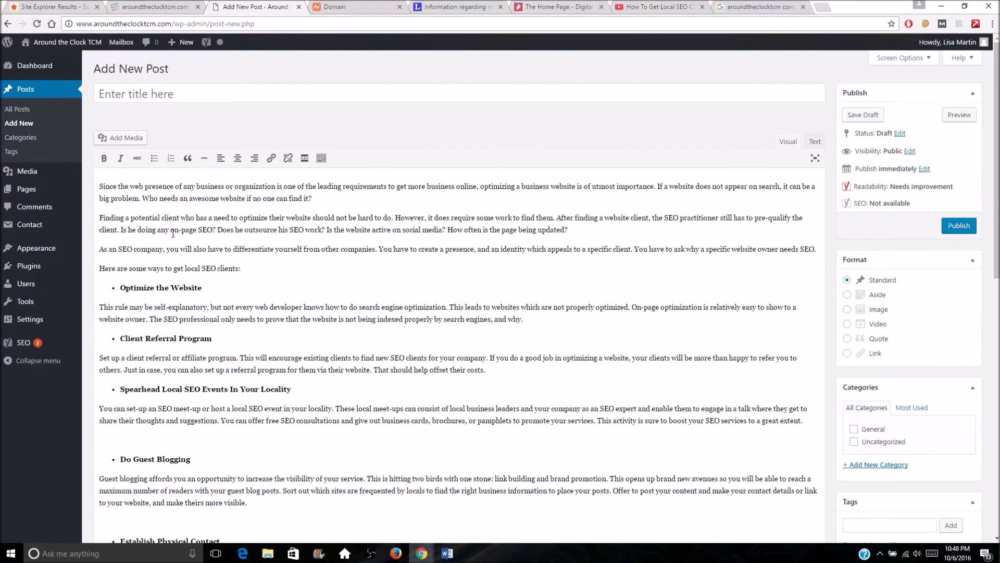
scroll(661, 72, "down", 1)
scroll(661, 72, "down", 4)
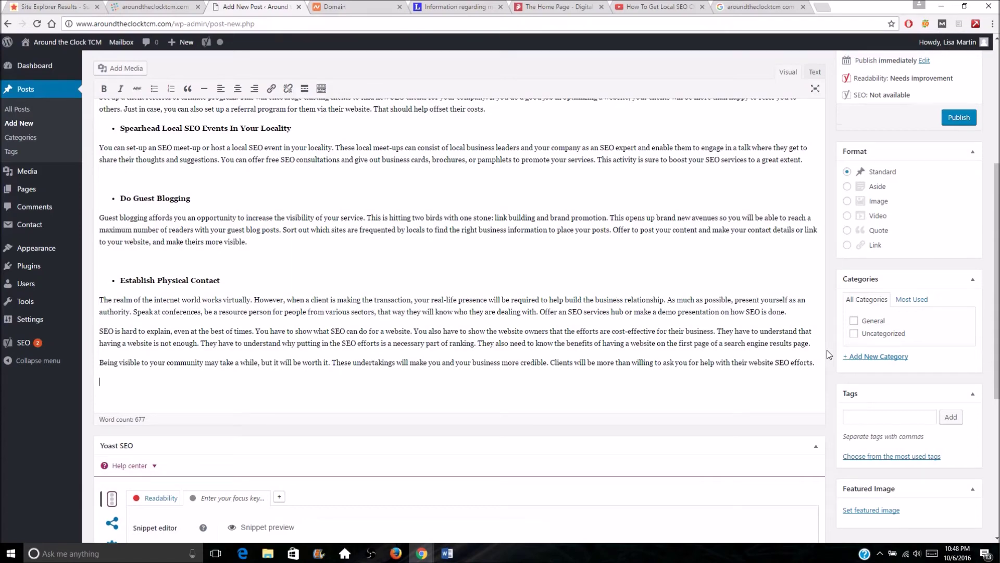
Title the new post "How To Get Local SEO Clients", with a capital T in "To".
scroll(829, 354, "up", 5)
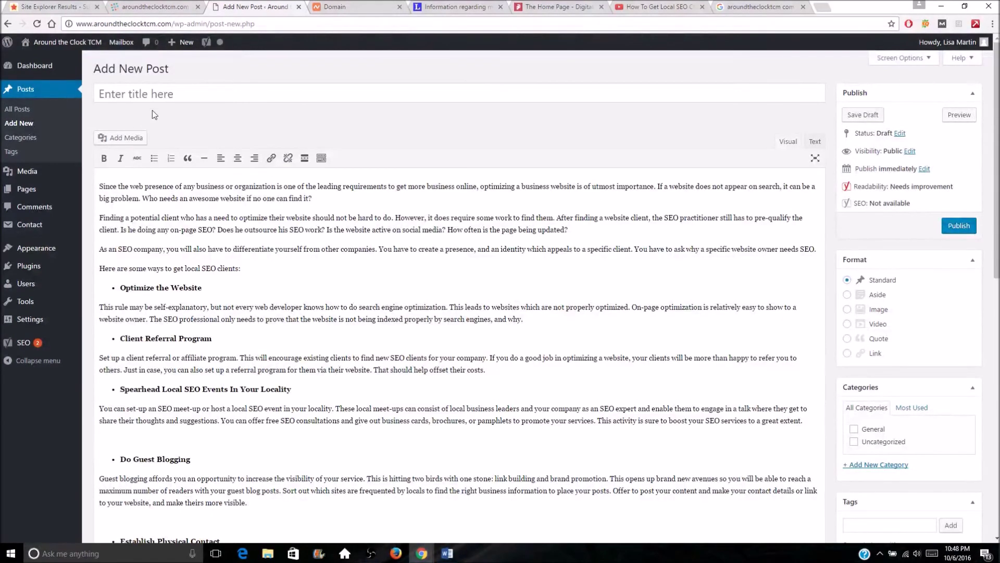
left_click(158, 95)
type("How to Get")
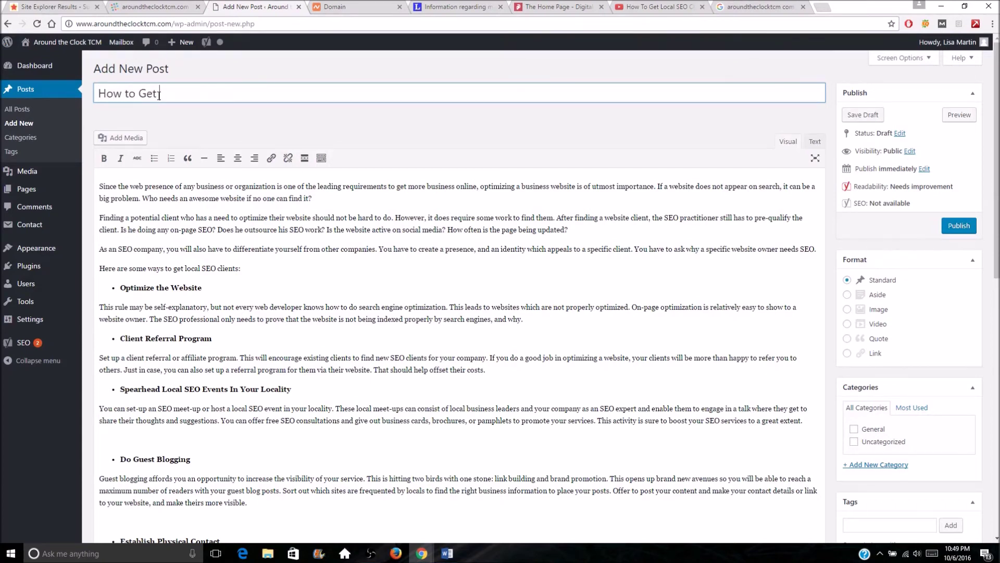
type(" Local SEO Clients")
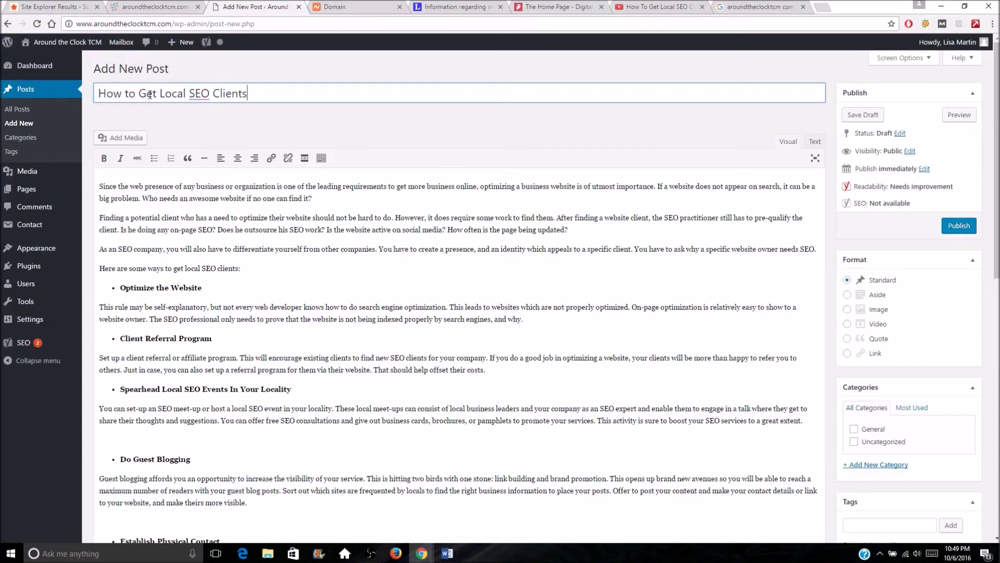
left_click(128, 93)
key("BackSpace")
type("T")
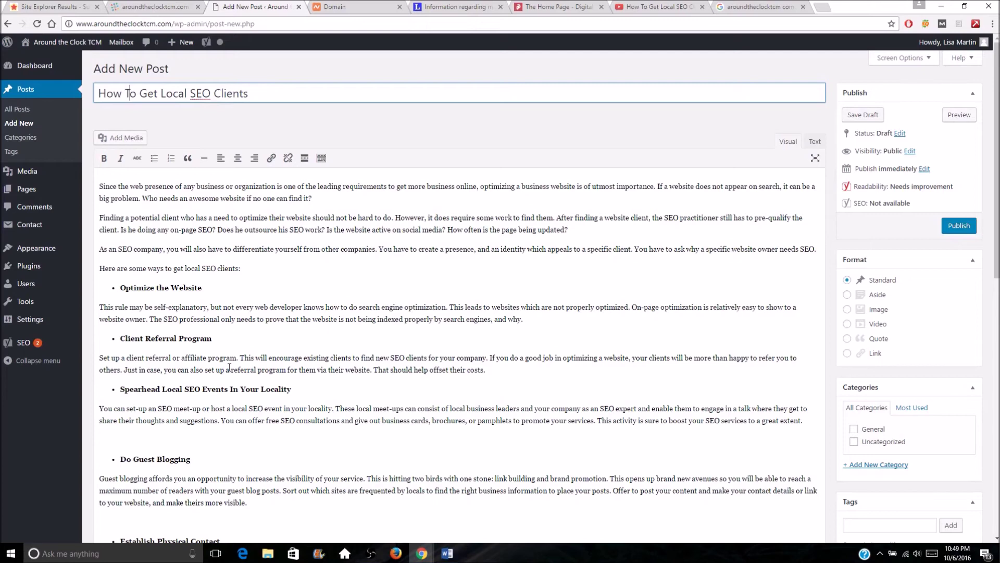
left_click(260, 313)
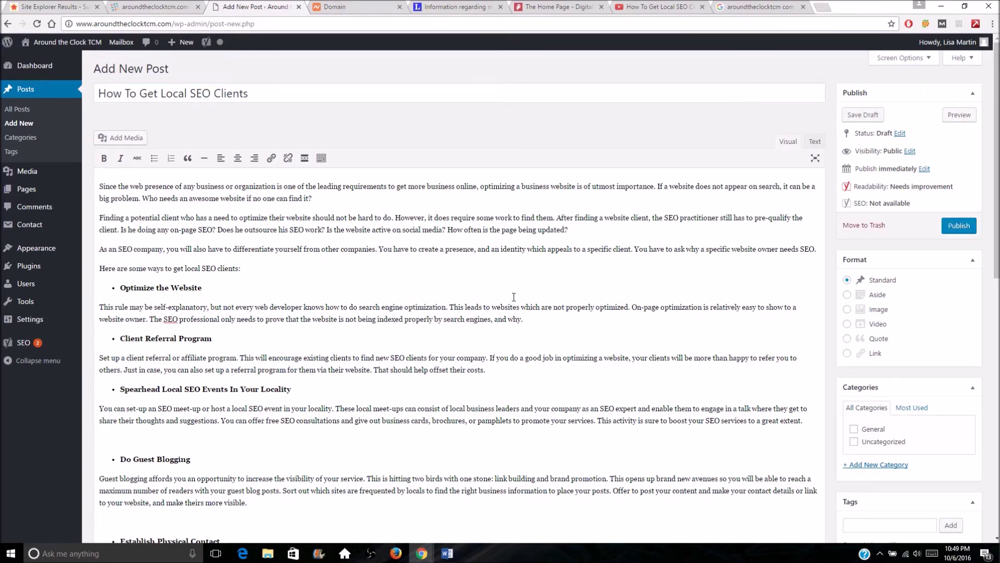
Add a new category named "SEO" and assign it to the post.
scroll(514, 297, "down", 1)
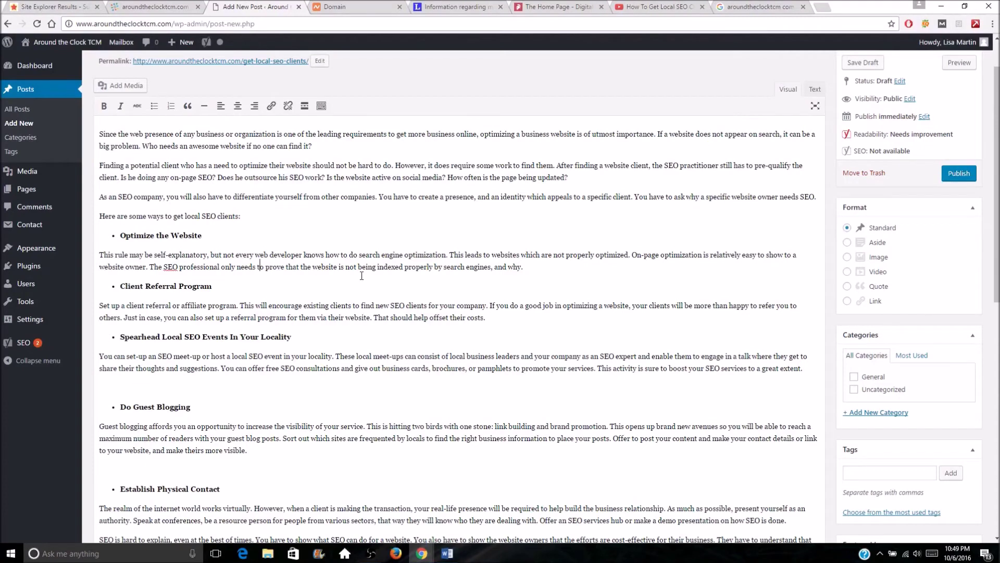
left_click(869, 417)
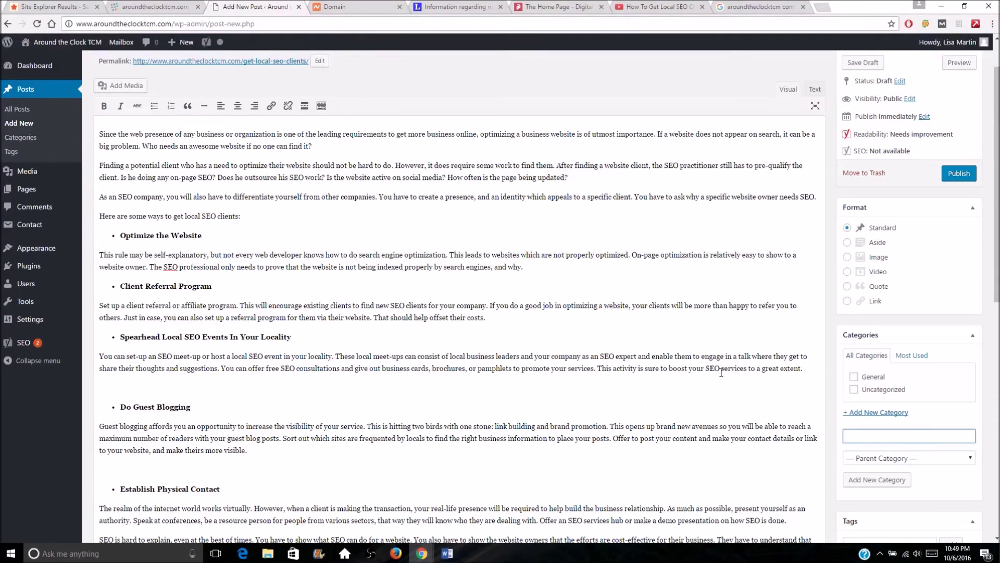
type("SEO")
key("Return")
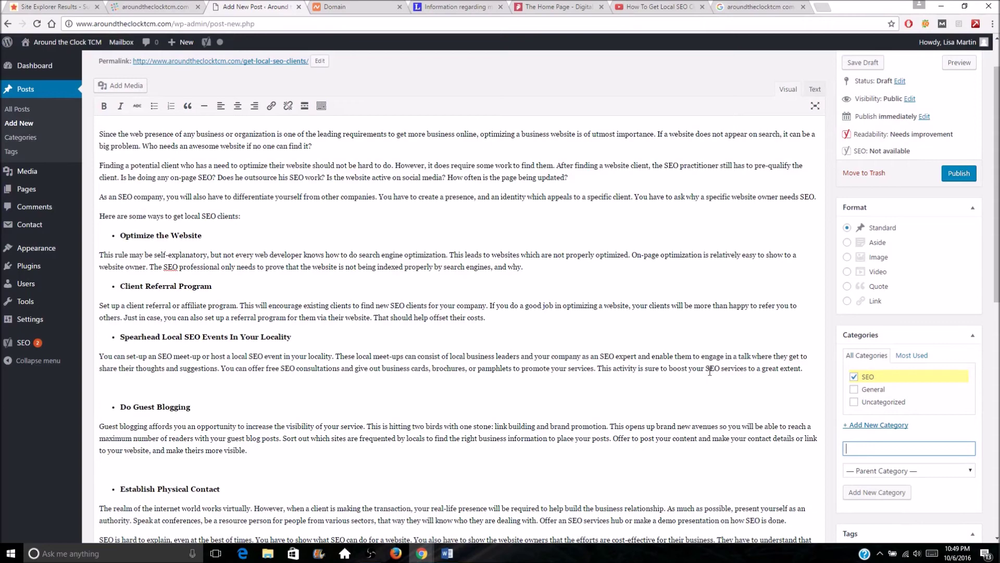
Tag the post with "how to get local seo clients", "getting high paying seo clients" and "where to get seo clients".
scroll(725, 310, "down", 3)
key("Tab")
key("Tab")
key("Tab")
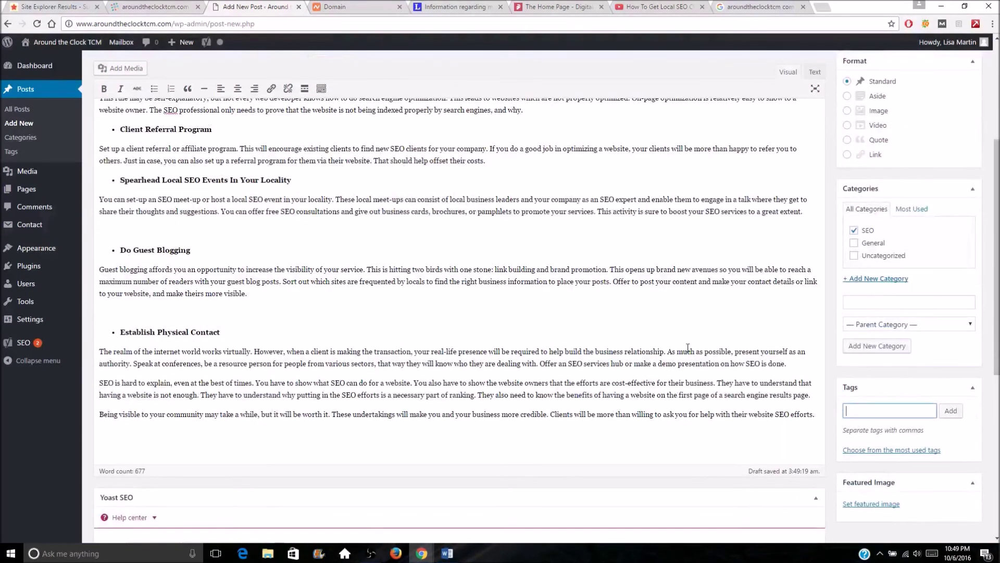
type("how to get local seo clients")
key("Return")
type("getting high paying seo clients")
key("Return")
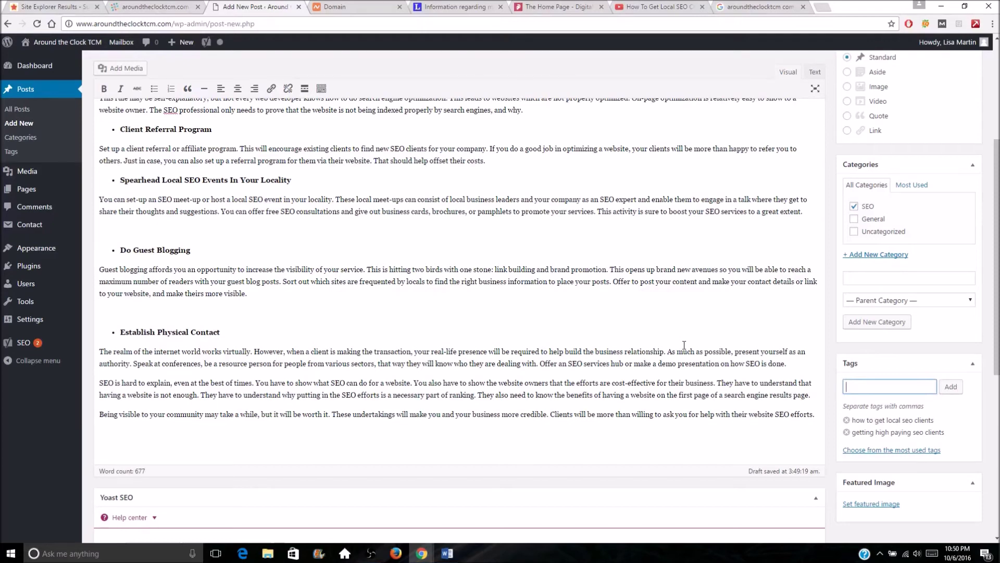
type("where to get ")
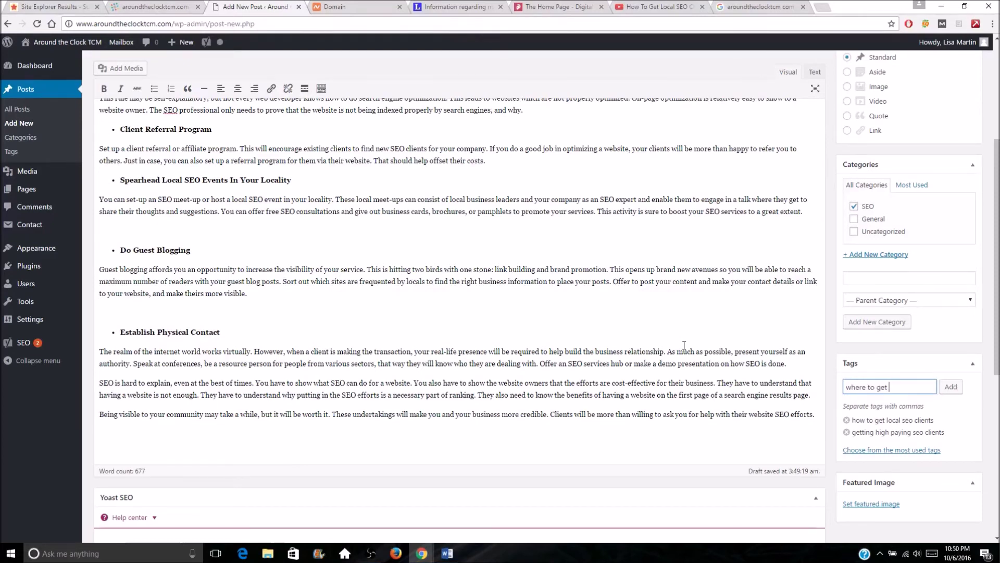
type("seo clients")
key("Return")
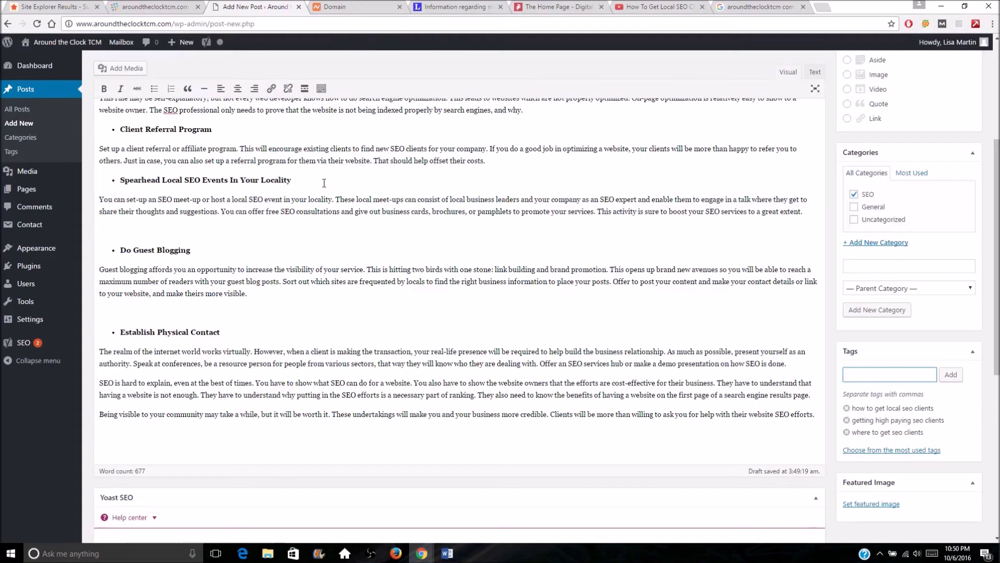
Switch to the YouTube video "How To Get Local SEO Clients - 3 SEO Client Getting Tips" and get its embed code.
left_click(652, 6)
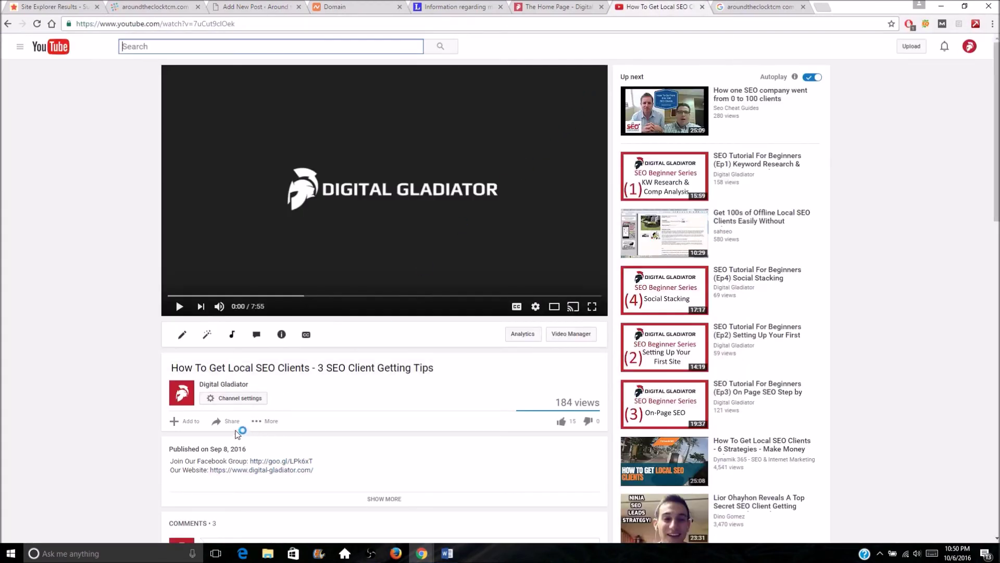
left_click(233, 428)
left_click(219, 448)
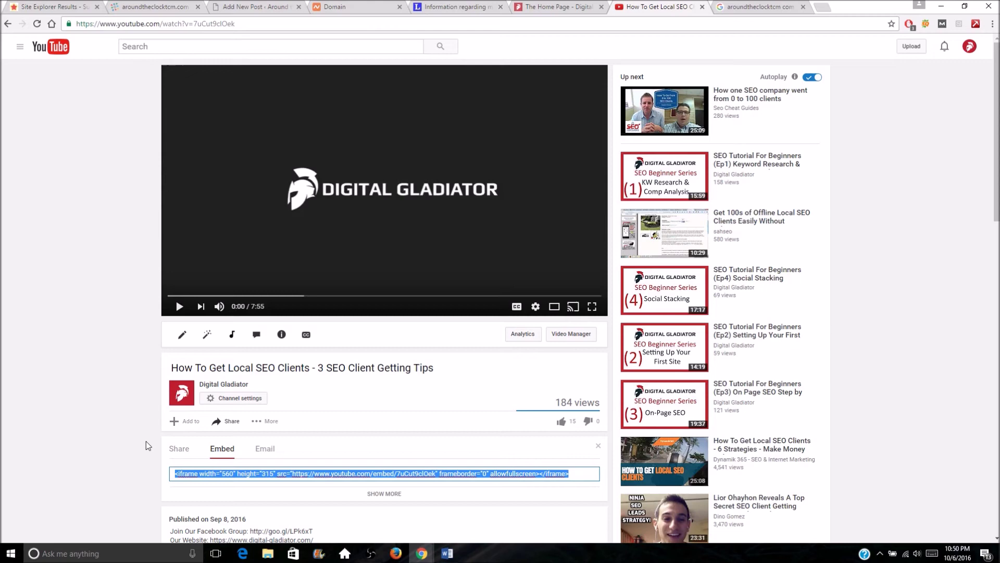
Insert the video's iframe embed code in the post's HTML before "Here are some ways to get local SEO clients:" and return to the visual view.
left_click(274, 3)
scroll(689, 200, "up", 4)
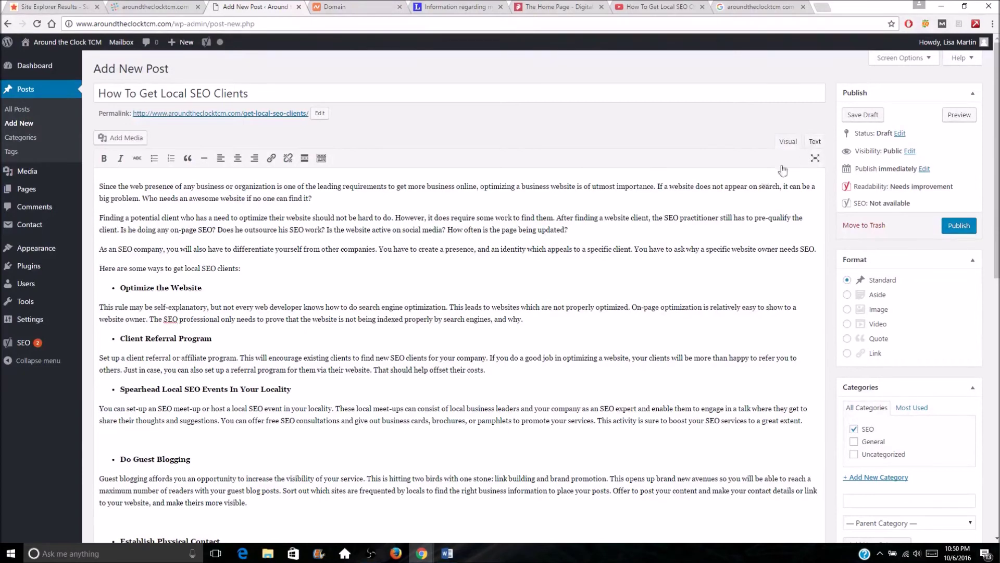
left_click(813, 141)
left_click(251, 258)
type("<iframe width=\"560\" height=\"315\" src=\"https://www.youtube.com/embed/7uCut9cl0ek\" frameborder=\"0\" allowfullscreen></iframe>")
left_click(787, 142)
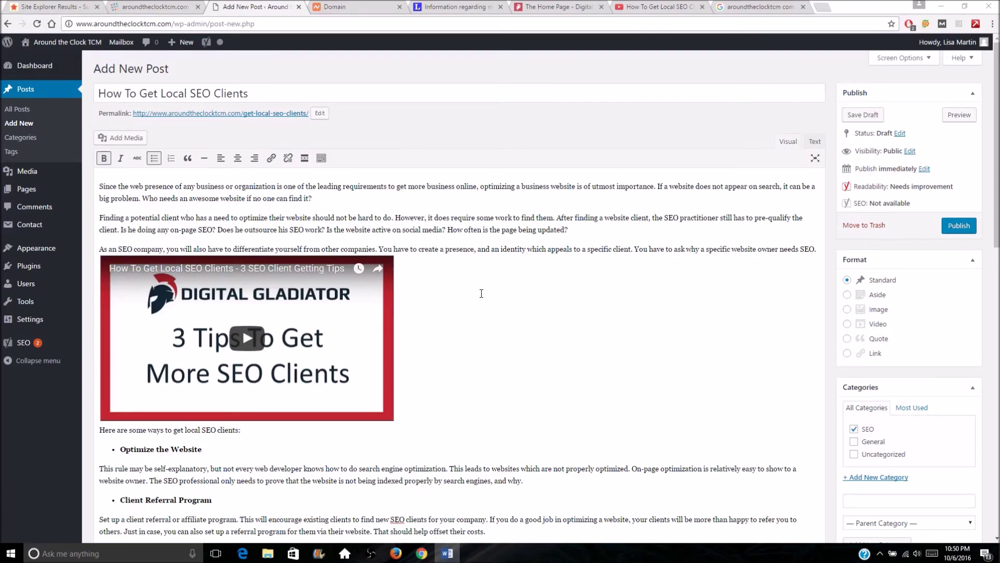
Search Google for "how to get local seo clients".
left_click(756, 11)
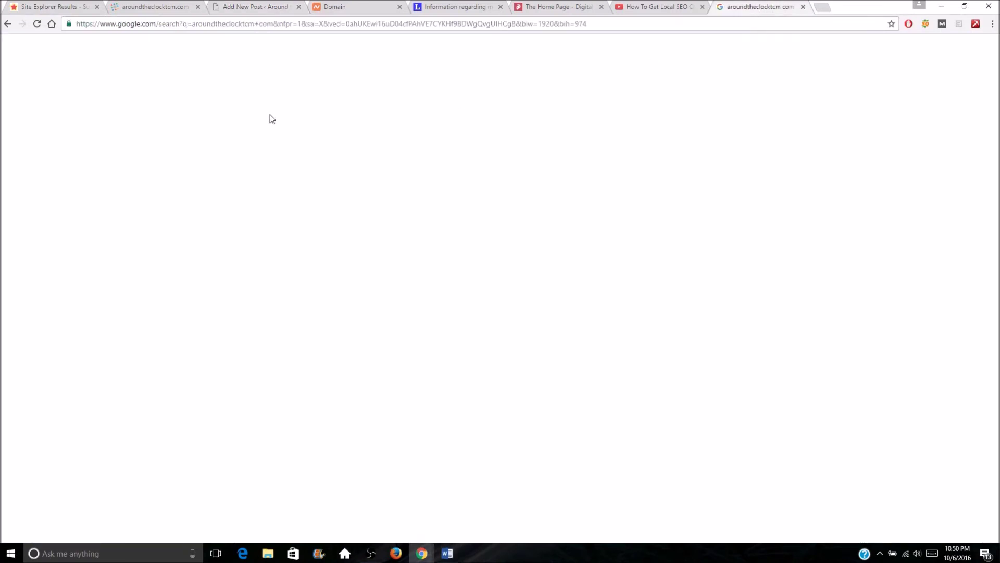
triple_click(160, 49)
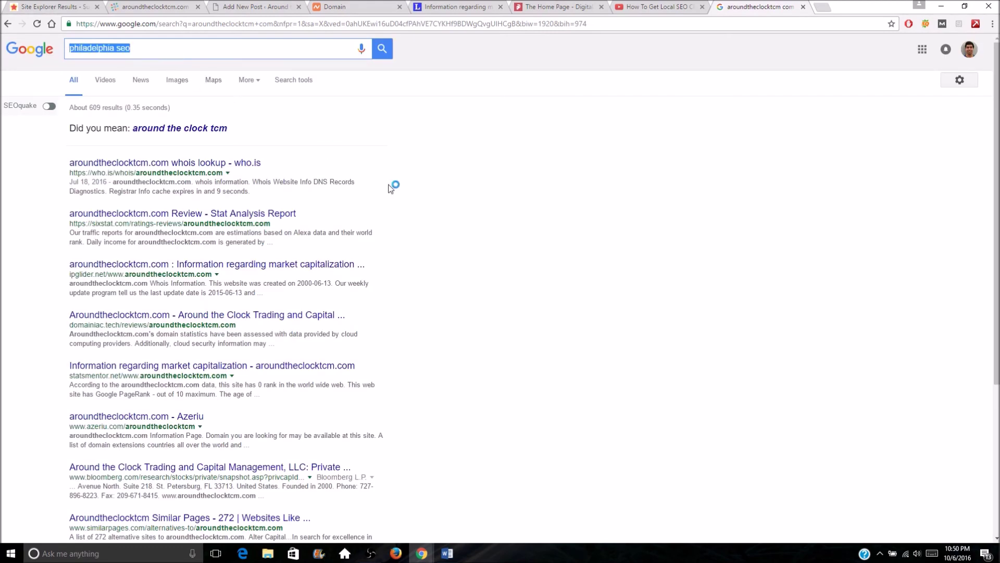
type("how to get ")
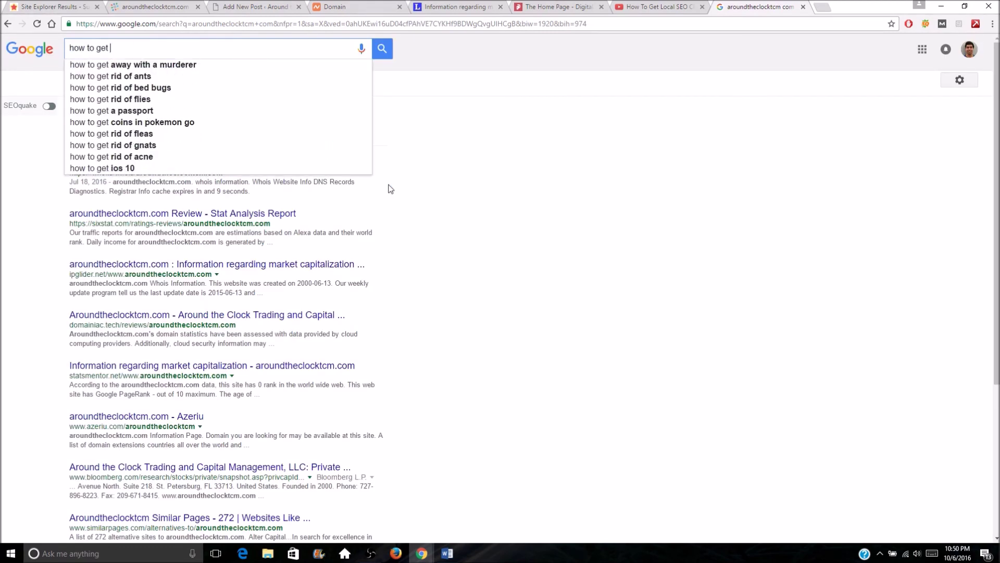
type("local seo clients")
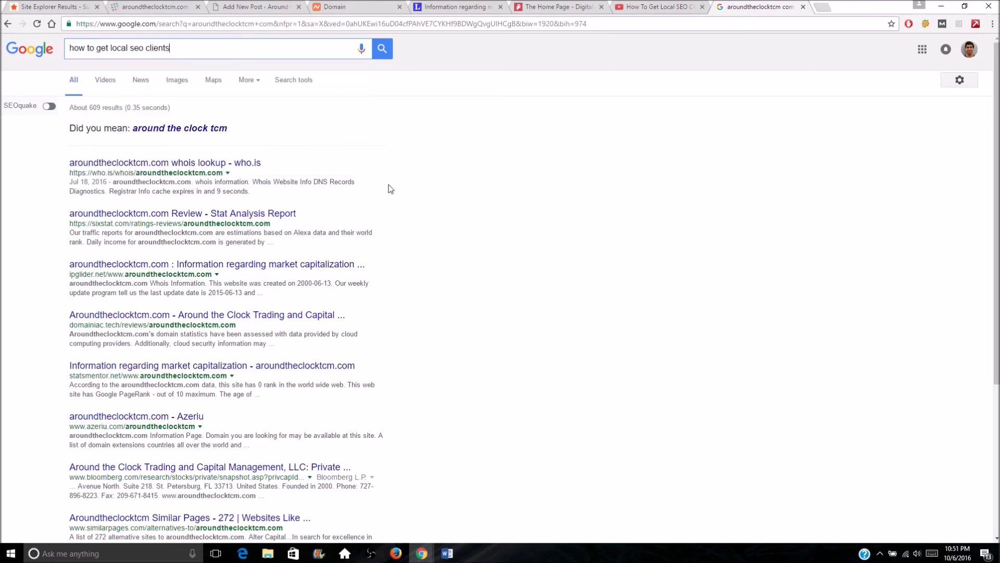
key("Return")
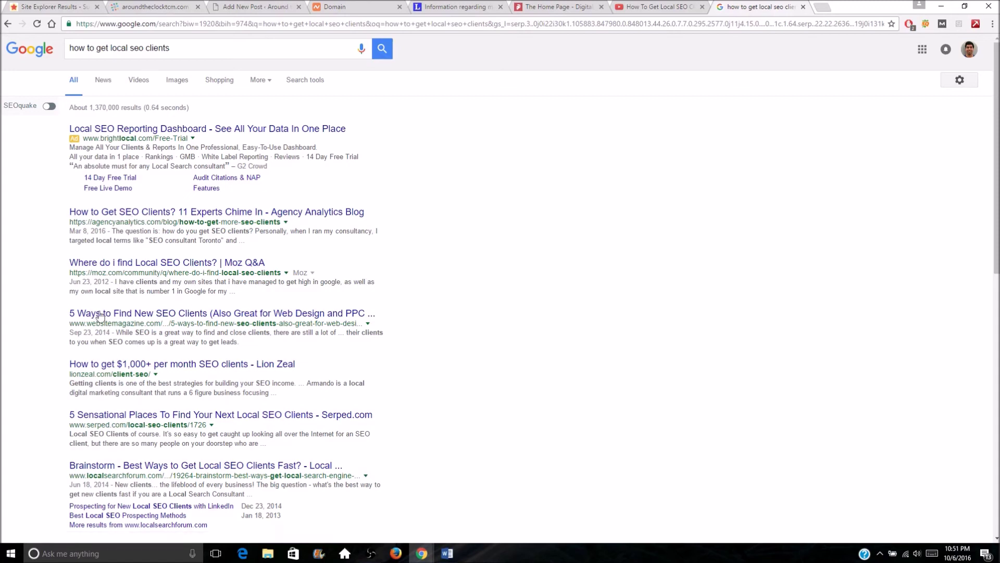
left_click(172, 263)
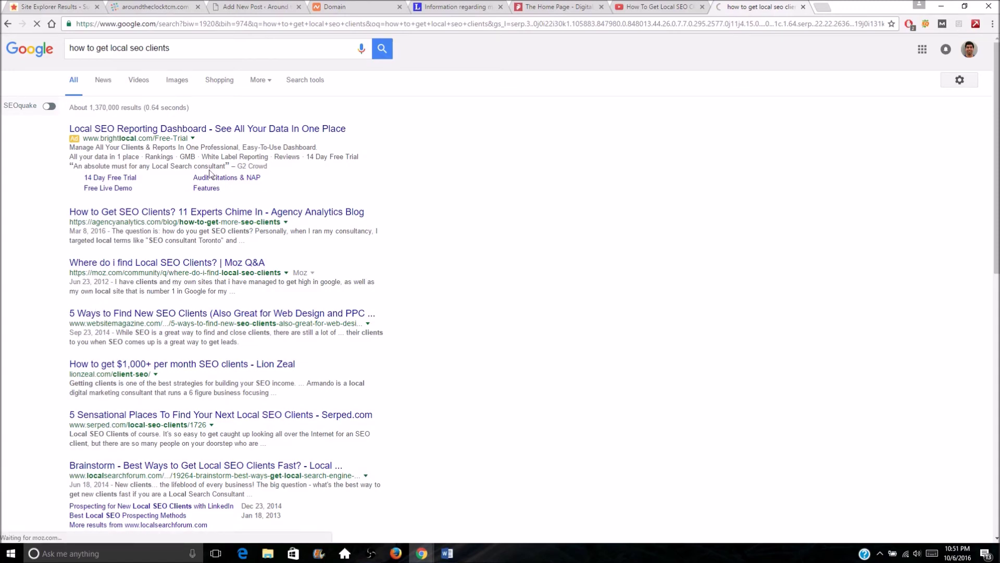
left_click(172, 24)
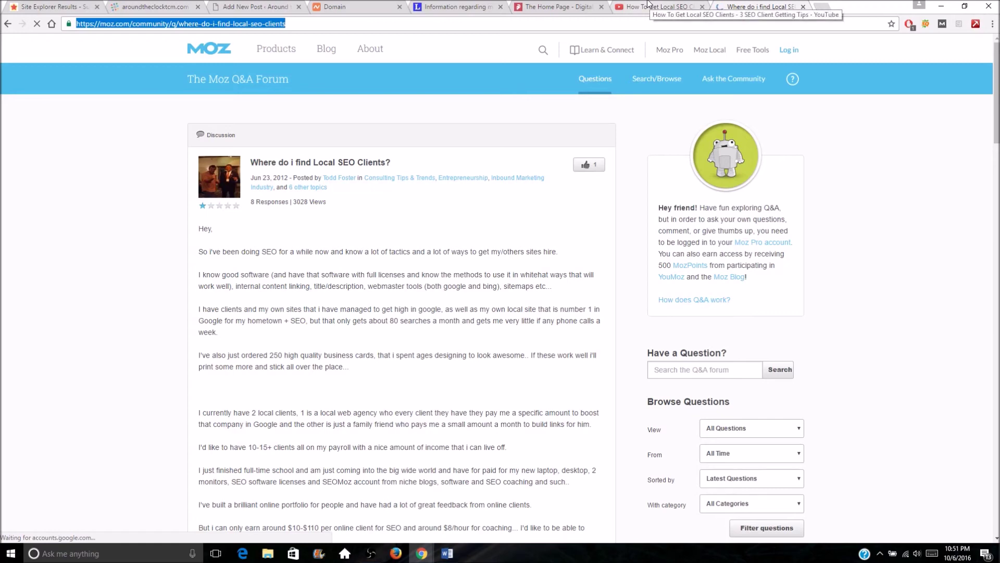
left_click(9, 25)
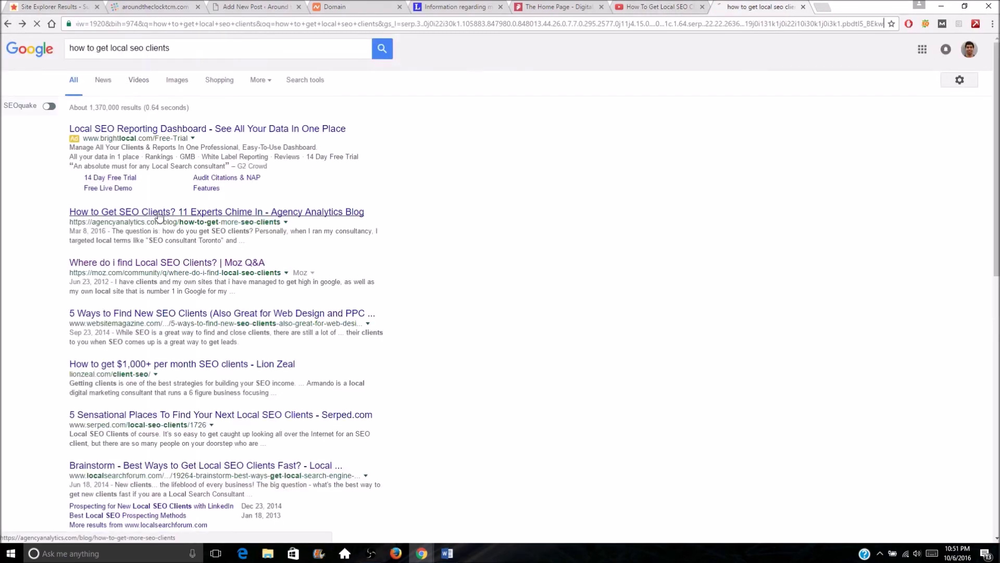
Open the Agency Analytics article "How to Get SEO Clients? 11 Experts Chime In" and copy its web address.
left_click(151, 222)
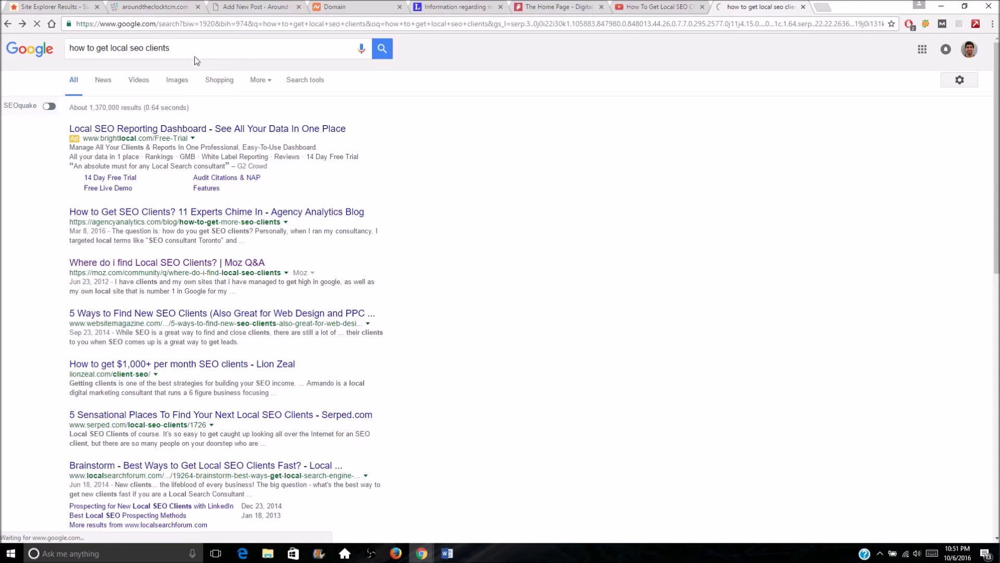
left_click(182, 24)
key("ctrl+c")
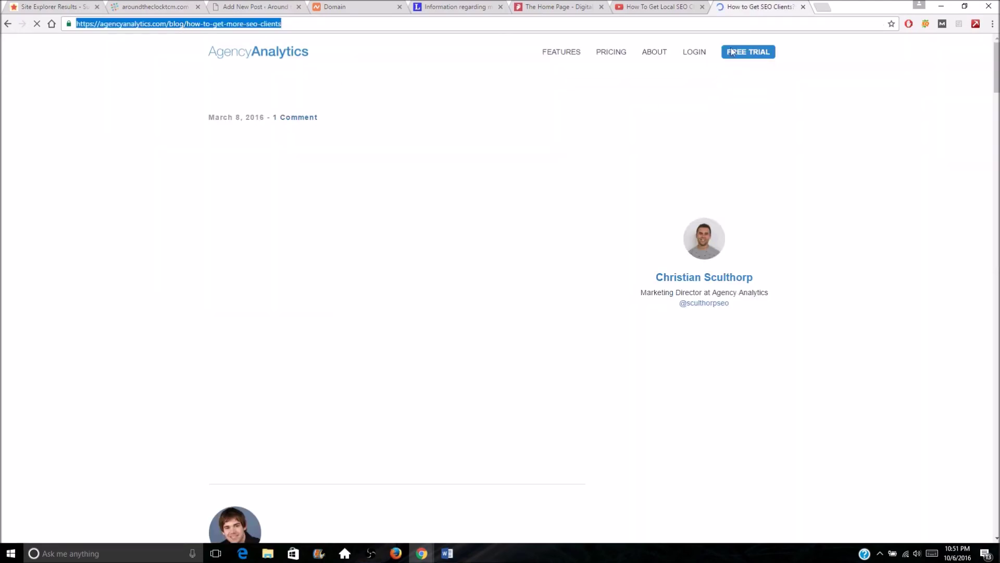
Return to the post draft and link "SEO practitioner" in the second paragraph to the copied Agency Analytics article address.
key("ctrl+shift+Tab")
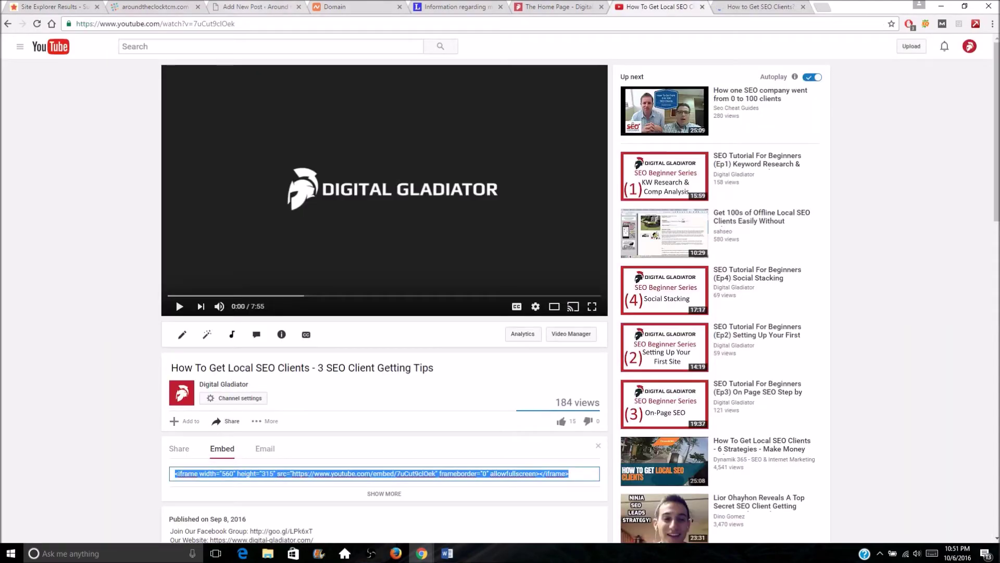
left_click(250, 6)
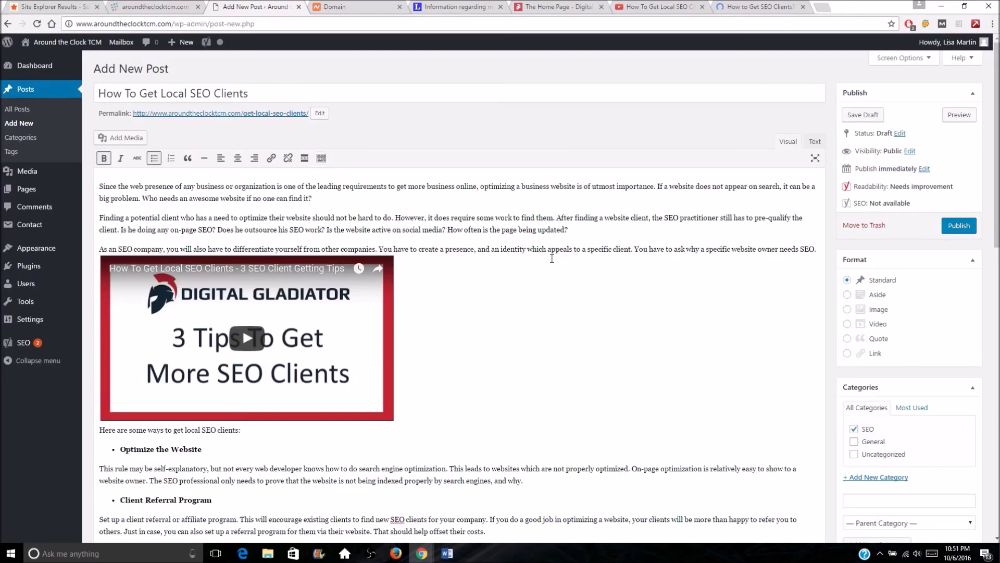
scroll(544, 239, "down", 2)
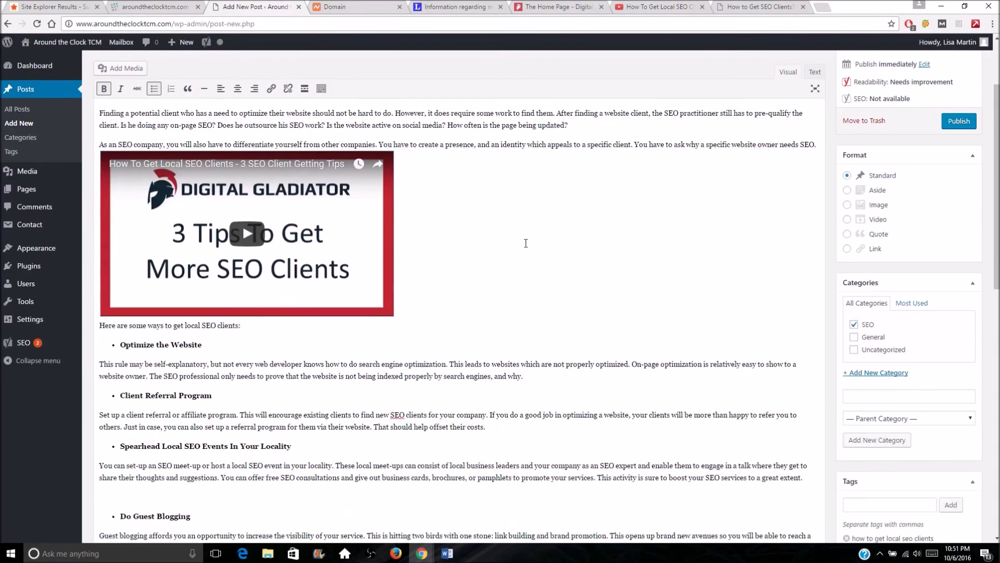
scroll(526, 244, "down", 2)
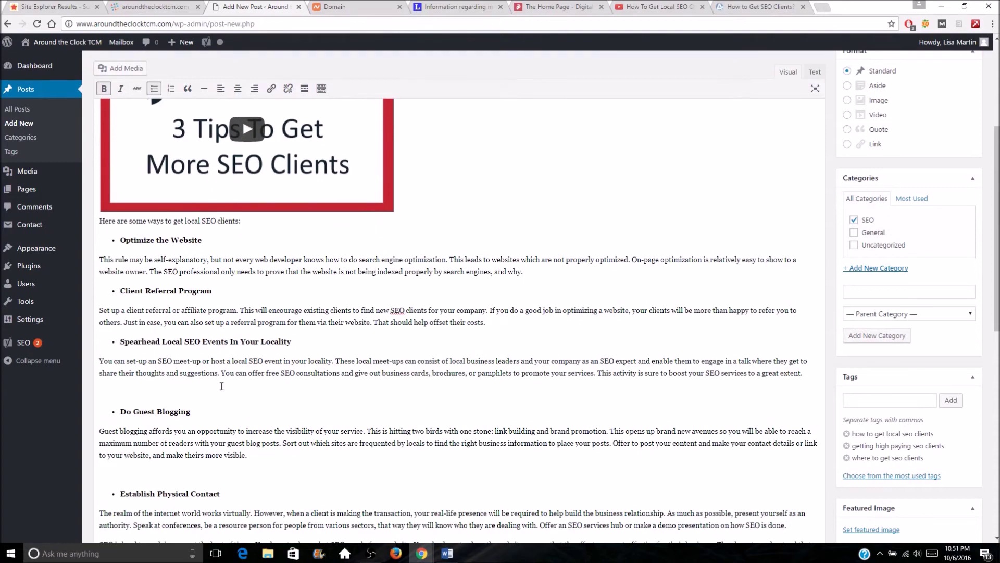
scroll(236, 375, "down", 1)
scroll(501, 368, "up", 4)
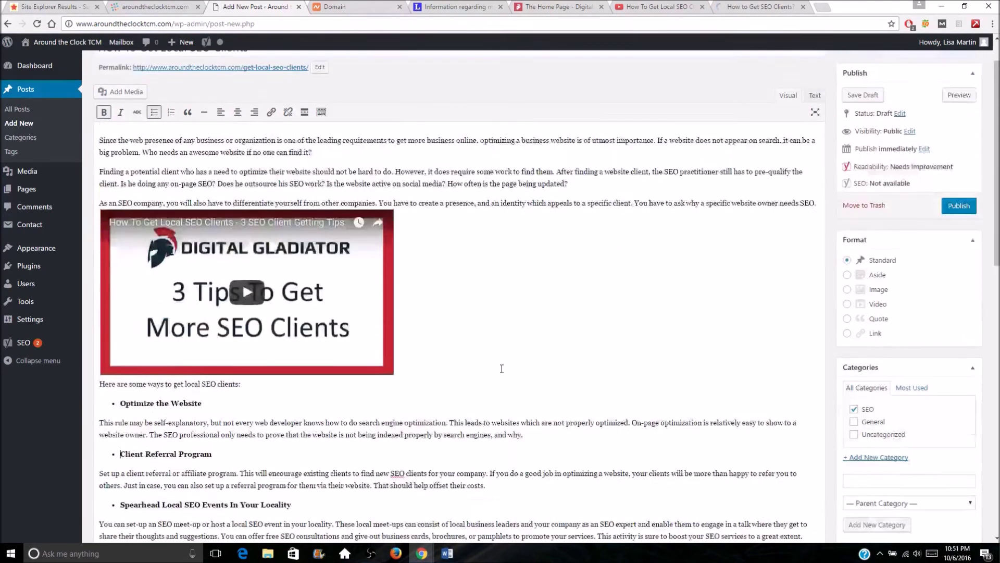
scroll(501, 369, "up", 1)
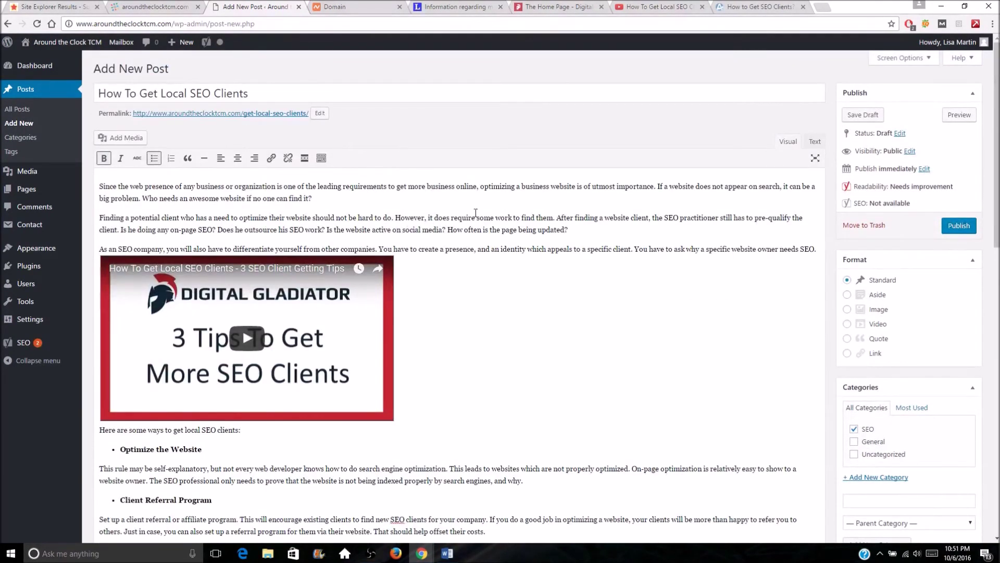
left_click_drag(605, 219, 639, 219)
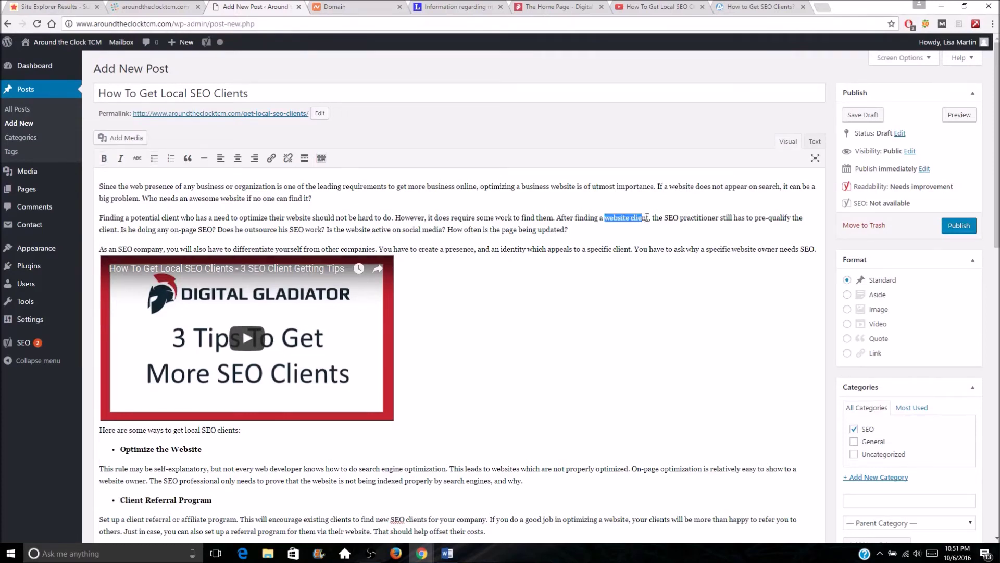
left_click_drag(665, 219, 720, 216)
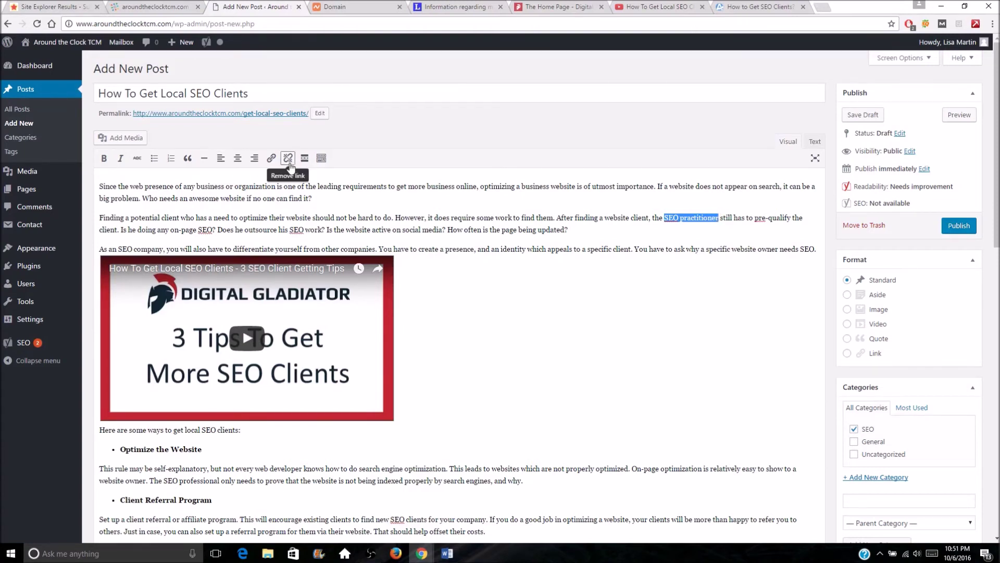
left_click(271, 158)
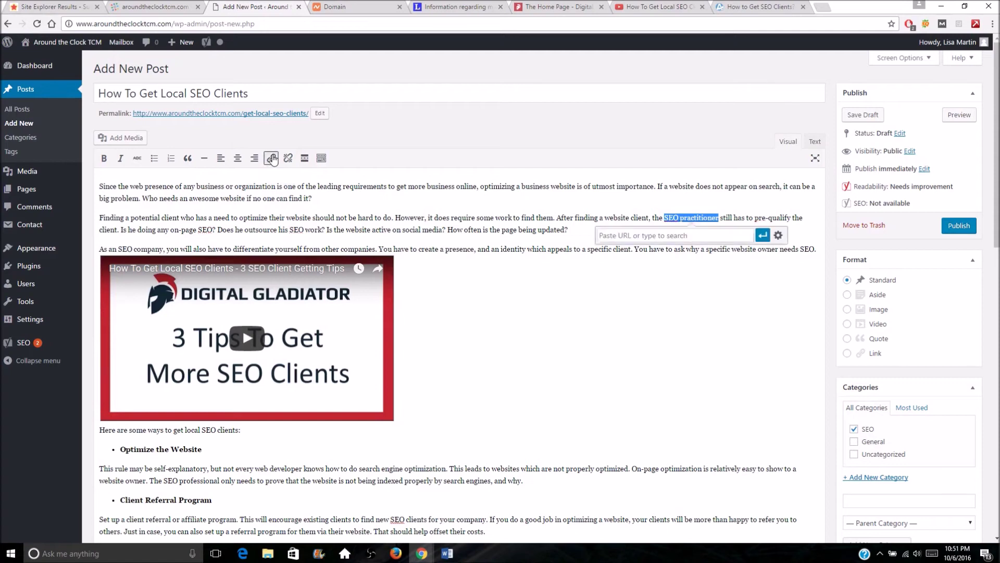
key("ctrl+v")
left_click(763, 235)
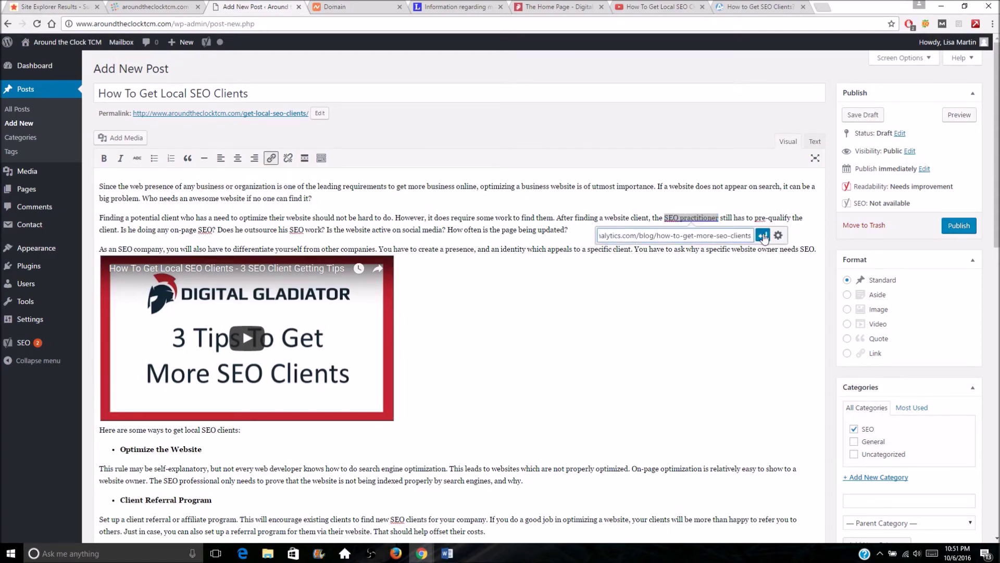
left_click(522, 250)
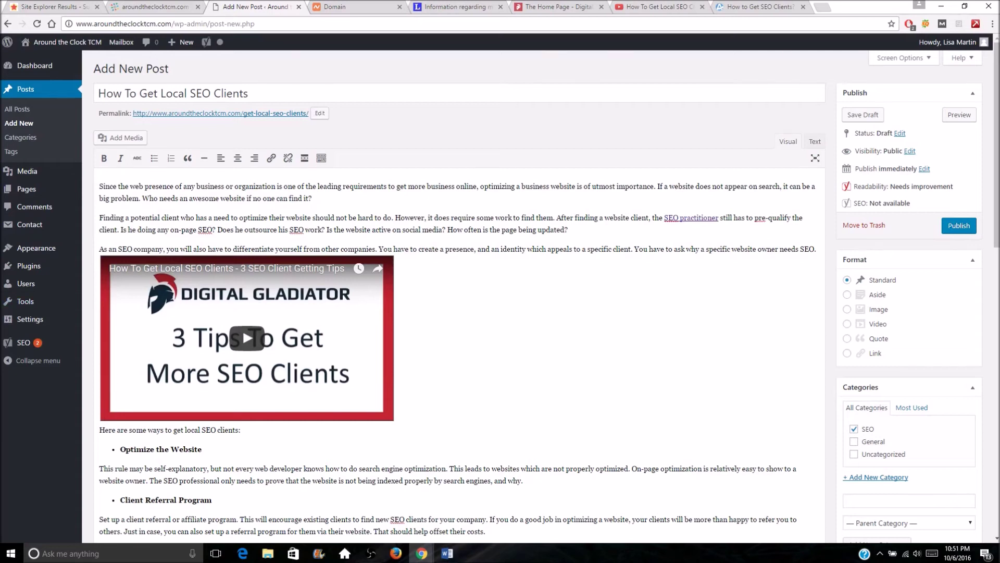
left_click(520, 368)
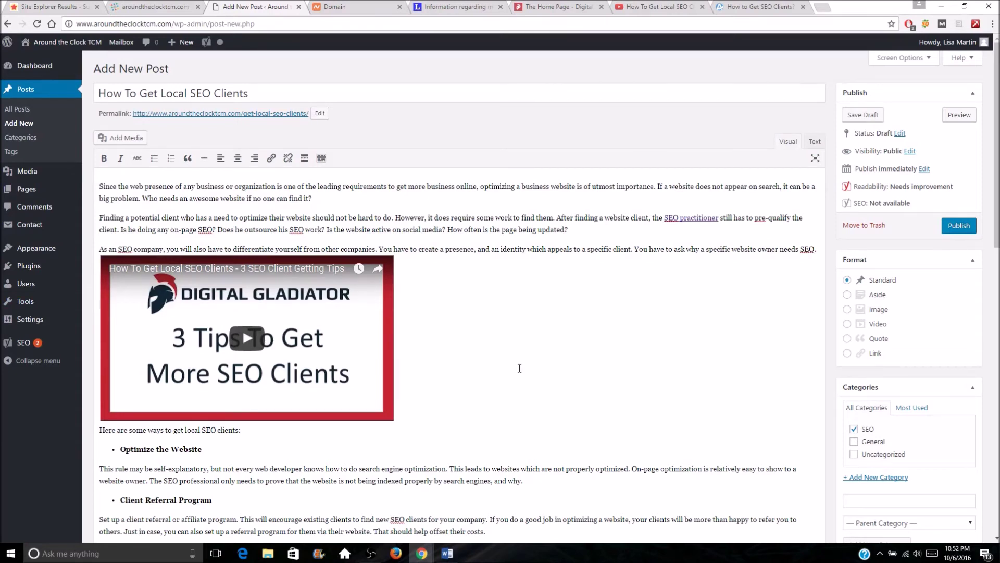
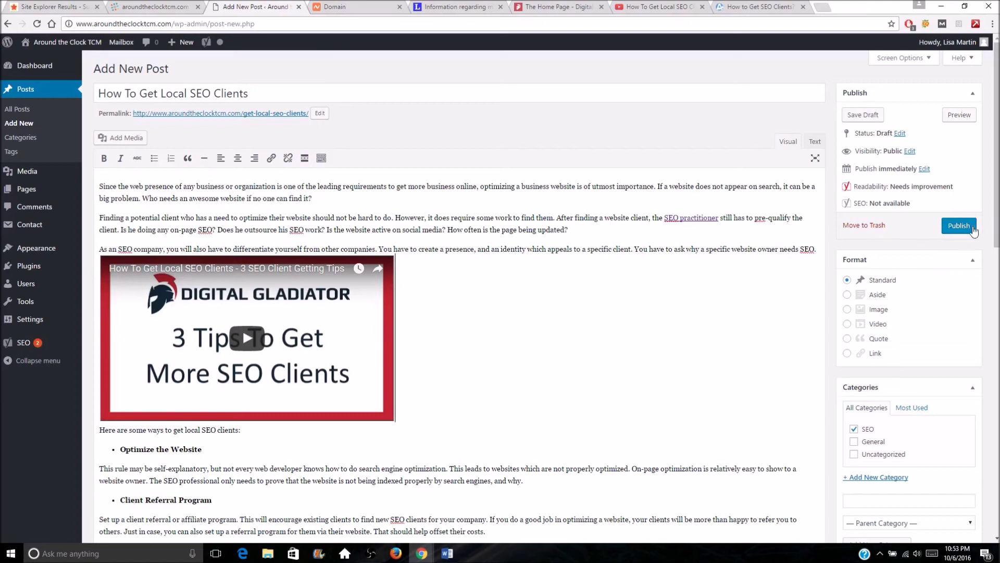
Edit the post's Yoast SEO snippet and set the slug to "how-to-get-local-seo-clients".
scroll(831, 341, "down", 18)
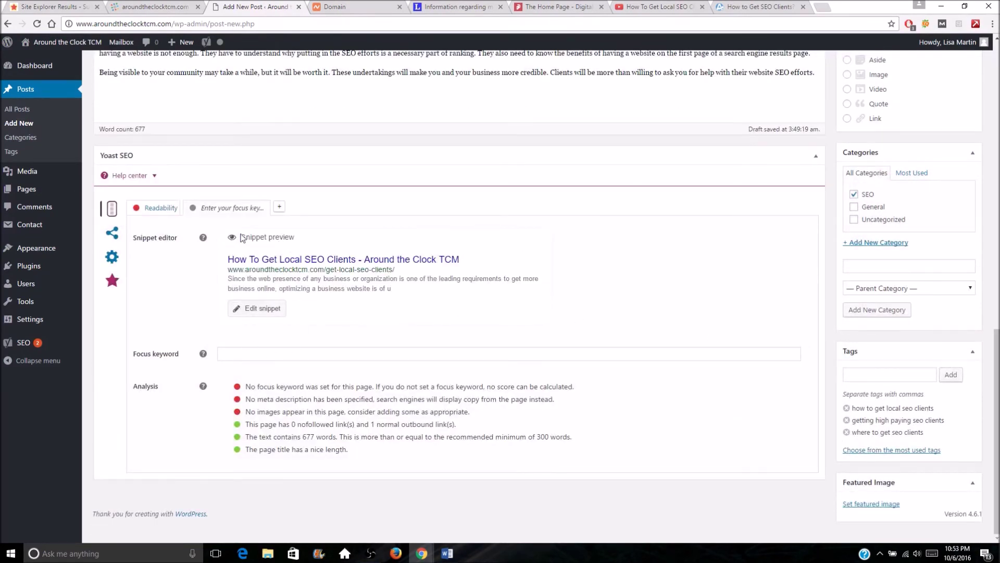
left_click(269, 264)
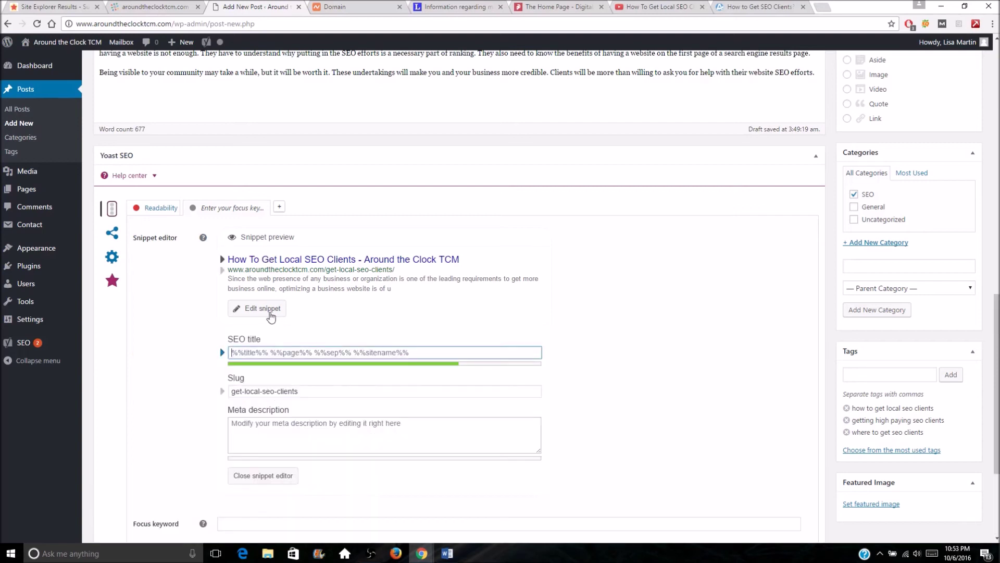
double_click(295, 392)
left_click(319, 391)
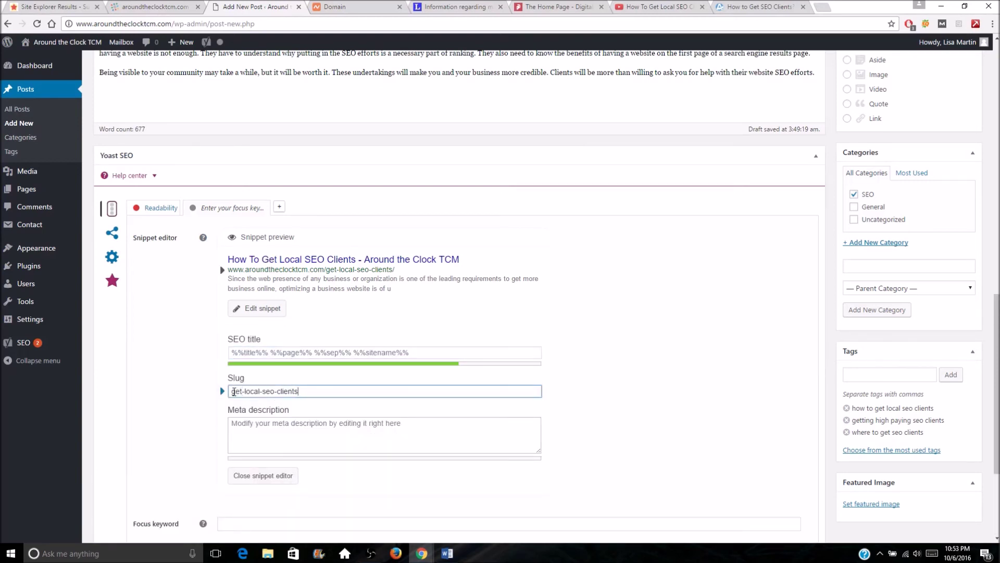
type("how-to-")
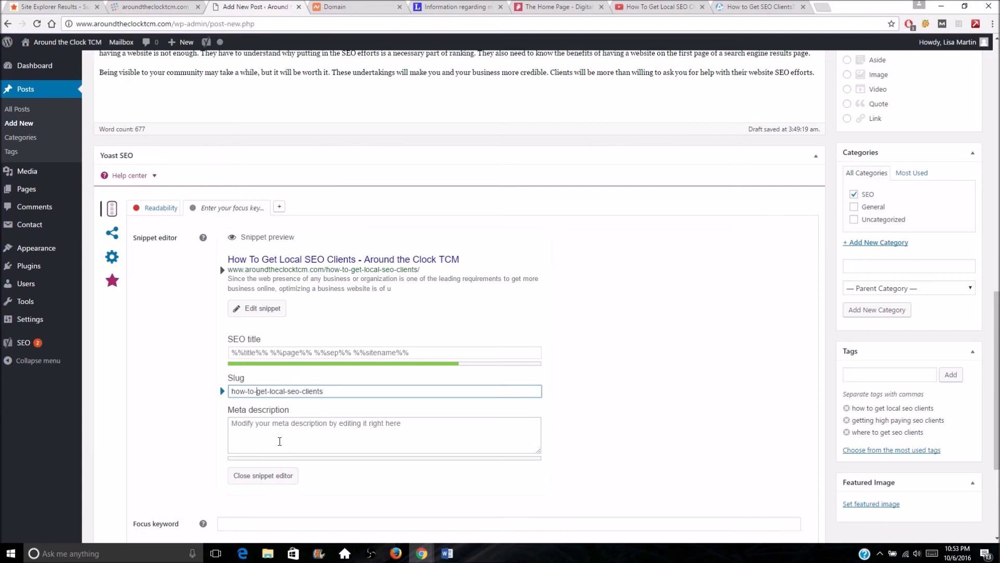
Set the meta description to "Many people find it hard to get SEO clients. We will share some amazing methods to stop beating a dead horse!".
left_click(280, 441)
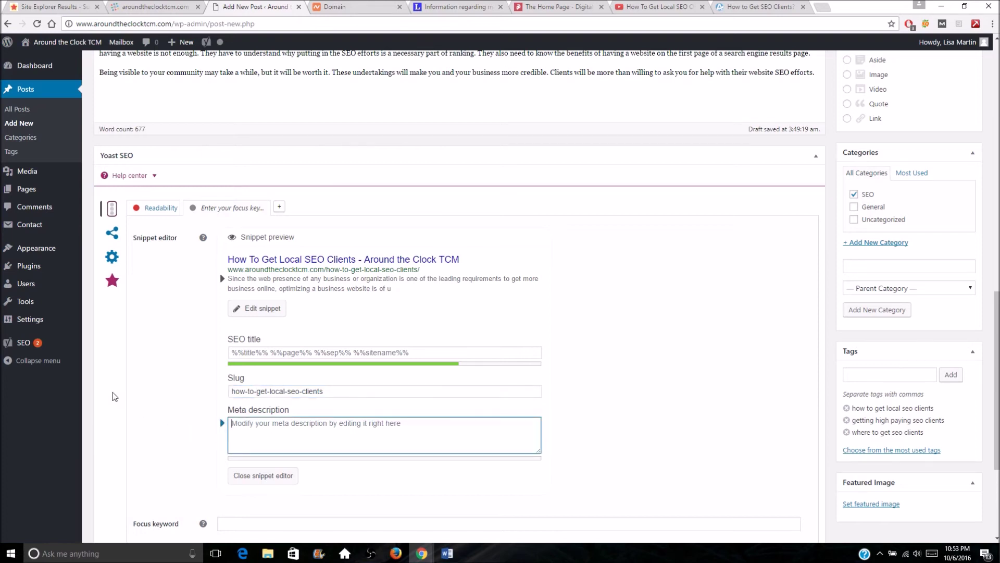
type("Many people ")
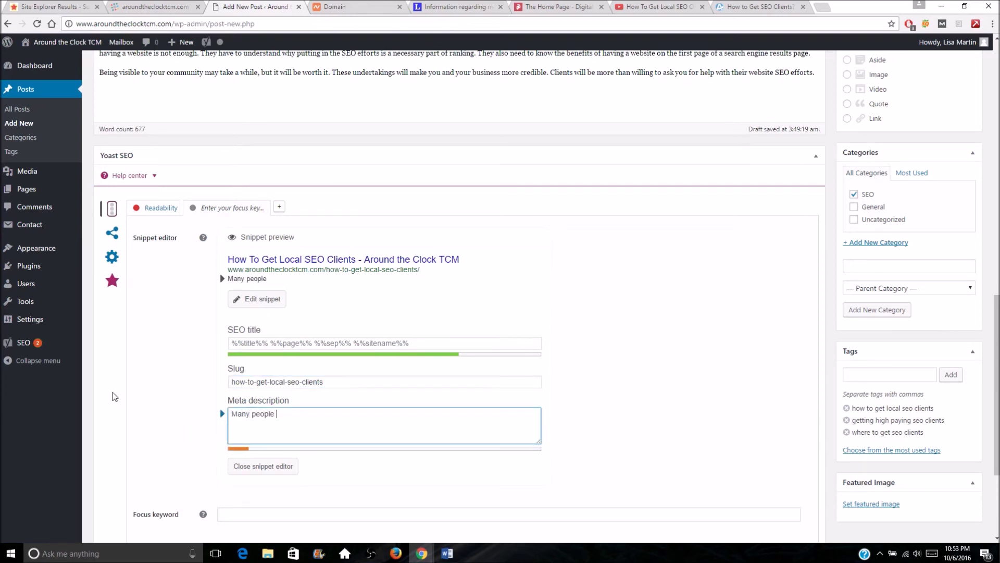
type("find it hard to get SEO cl")
type("ients")
type(". ")
type("w")
type("We will share some ")
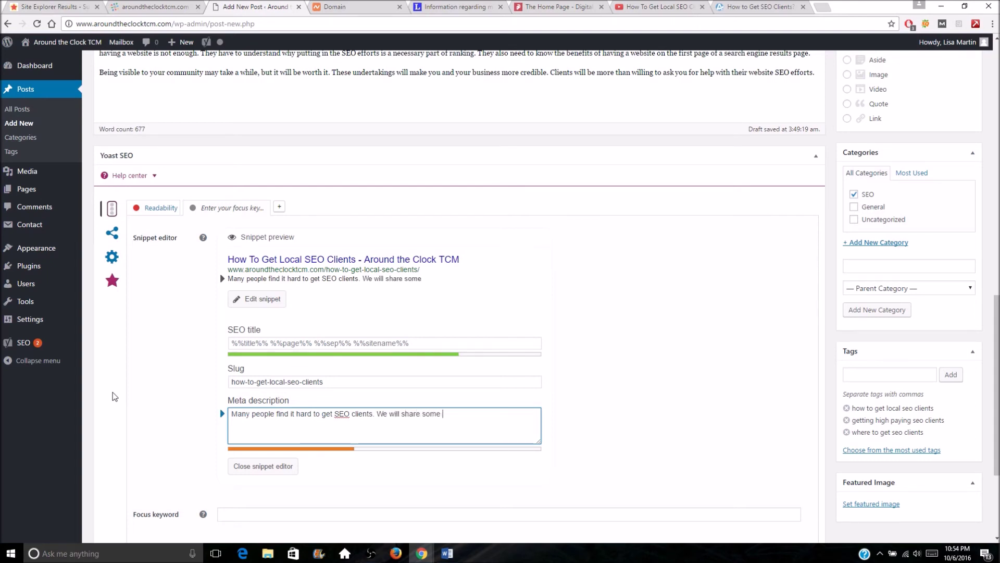
type("amazing meth")
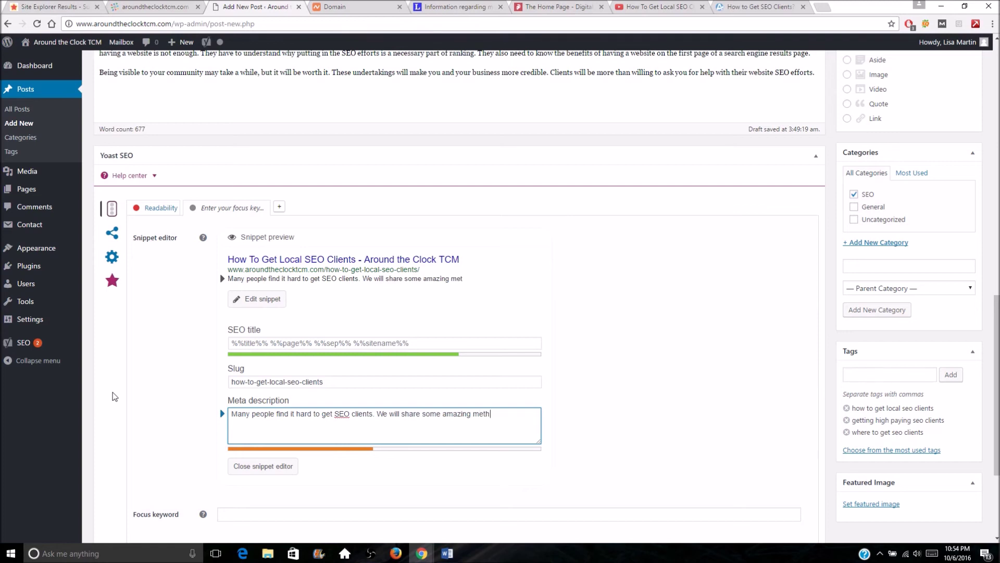
type("ods to stop beat")
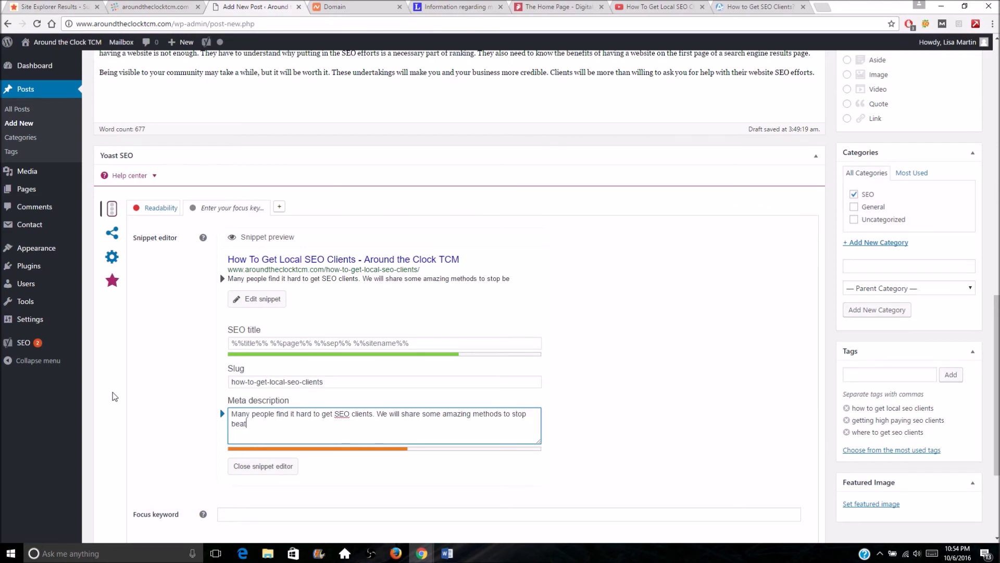
type("ing a dead horse")
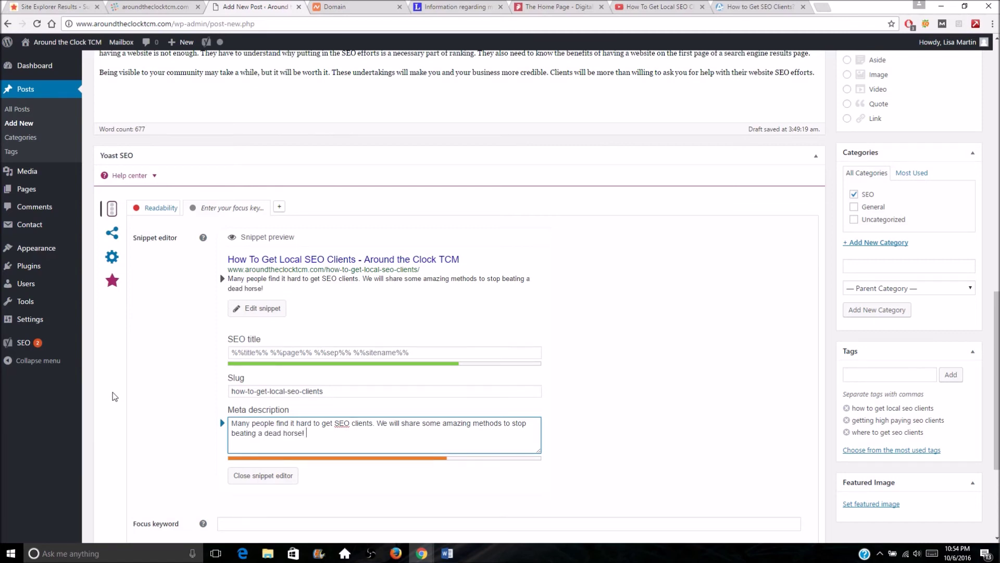
type("!")
Publish the "How To Get Local SEO Clients" post and open its permalink.
scroll(672, 343, "down", 4)
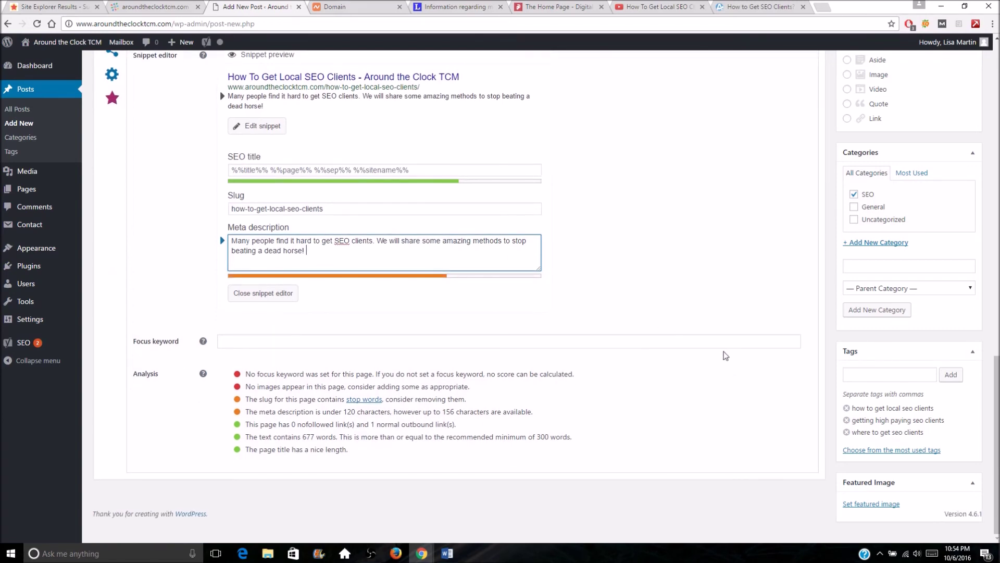
scroll(625, 344, "up", 10)
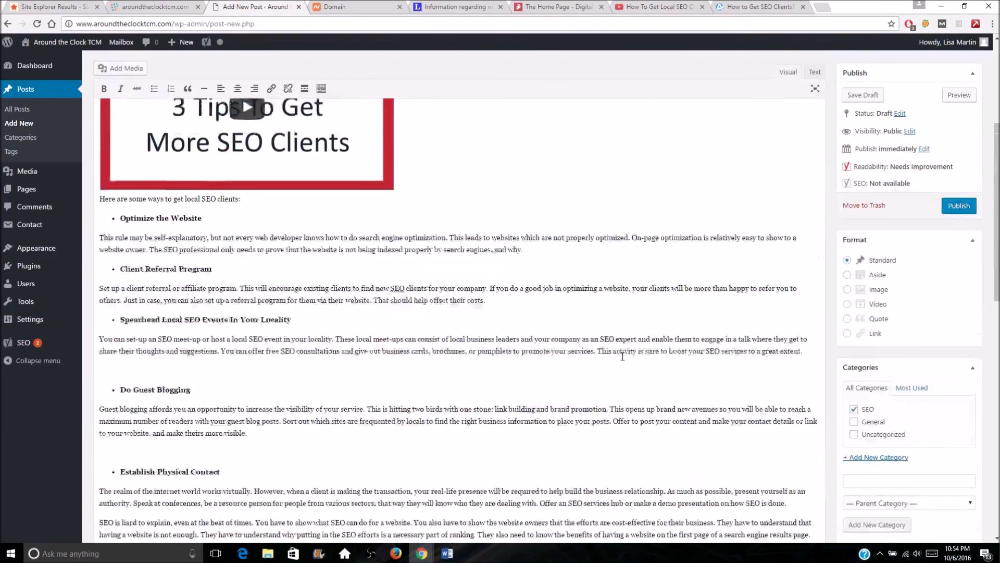
scroll(622, 356, "up", 5)
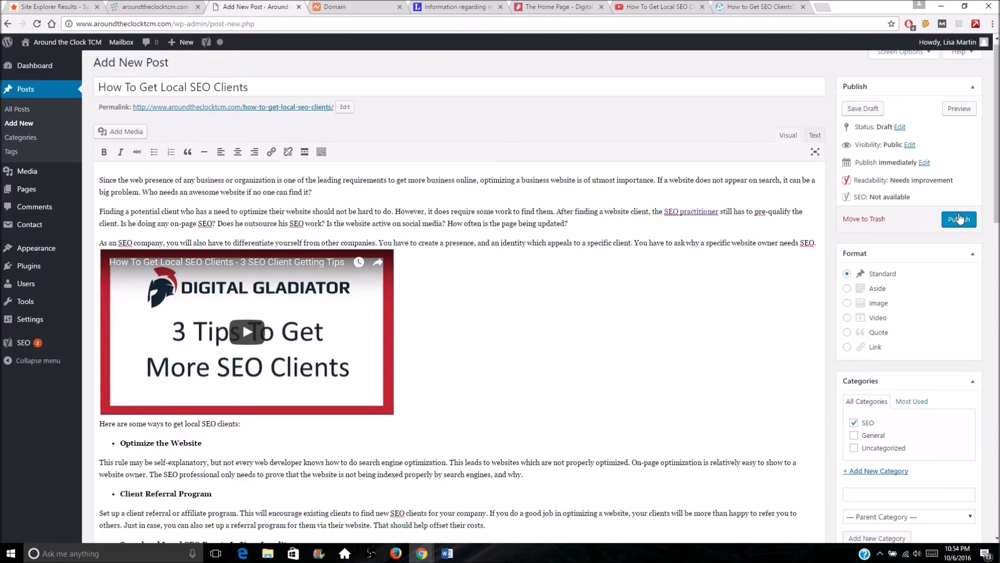
left_click(960, 219)
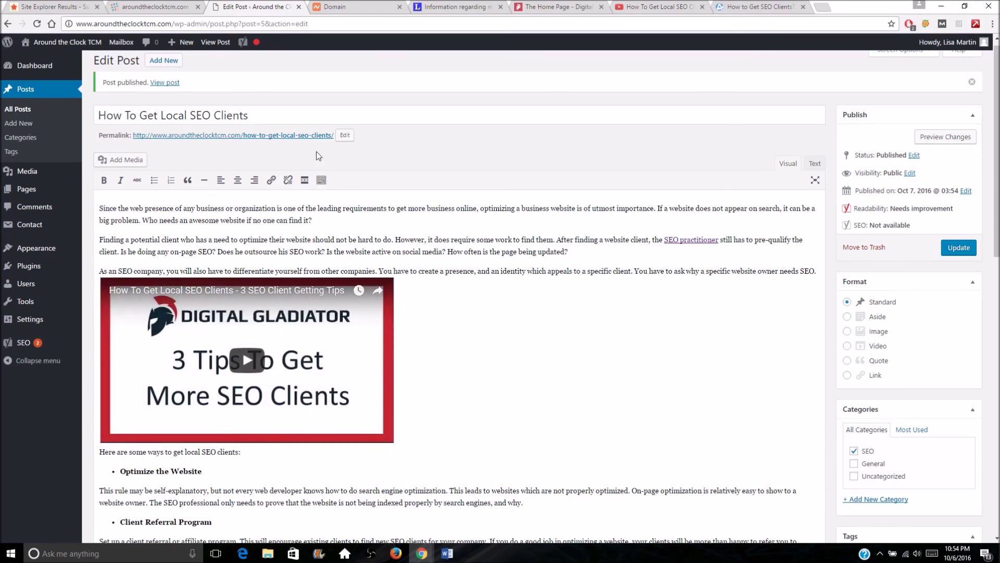
left_click(300, 135)
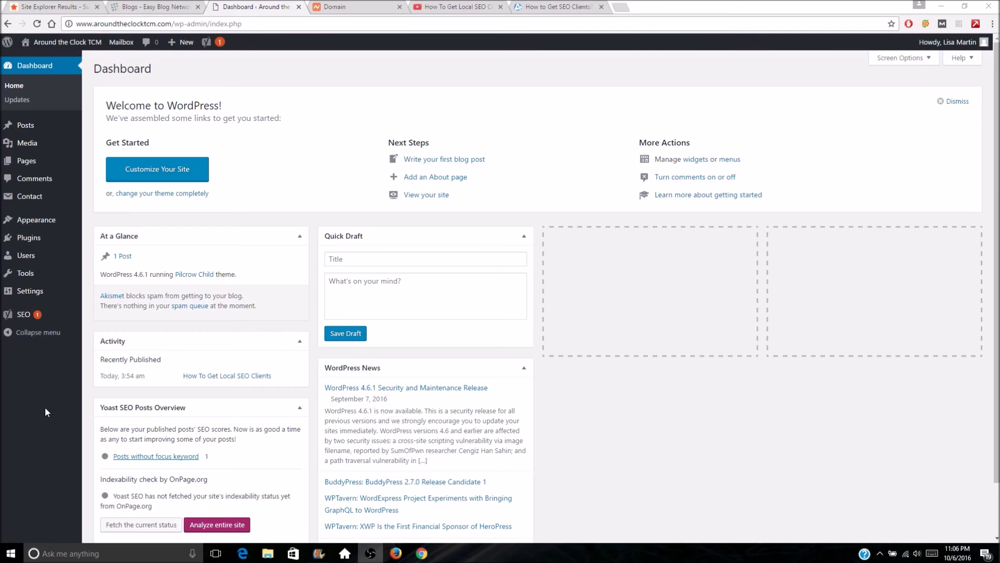
Open the Yoast SEO settings and review the General, Features, Your Info, Webmaster Tools and Security sections.
left_click(28, 319)
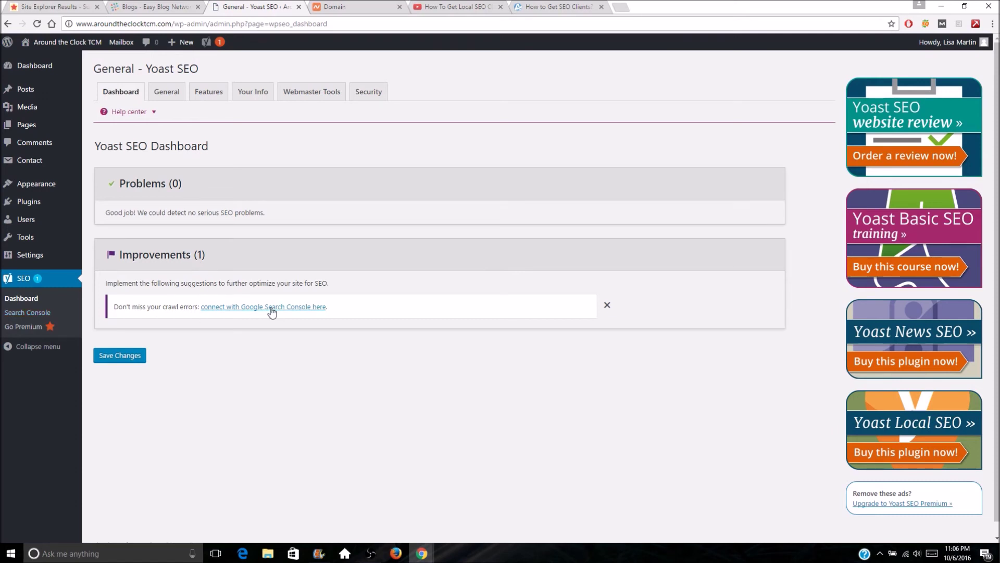
left_click(174, 100)
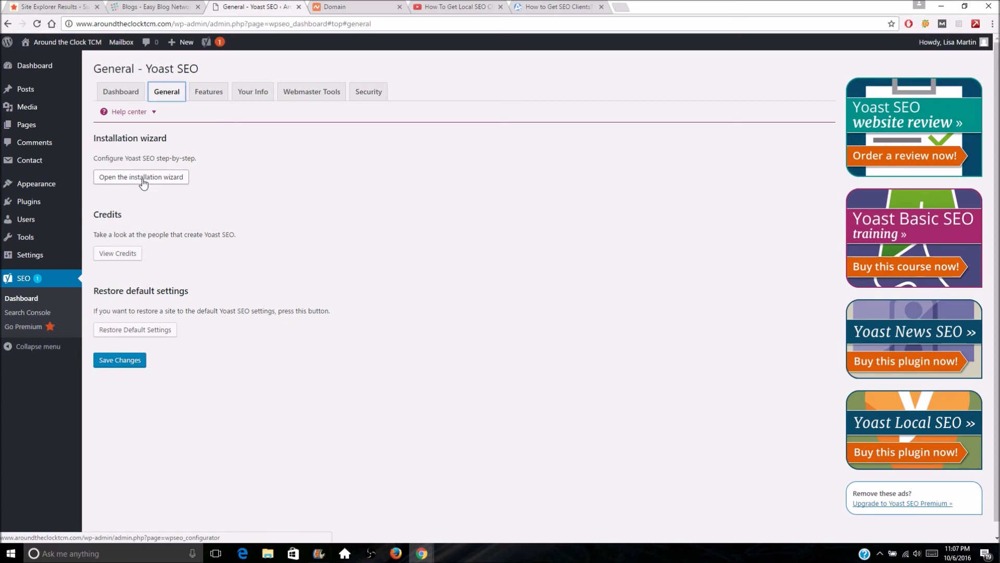
left_click(208, 99)
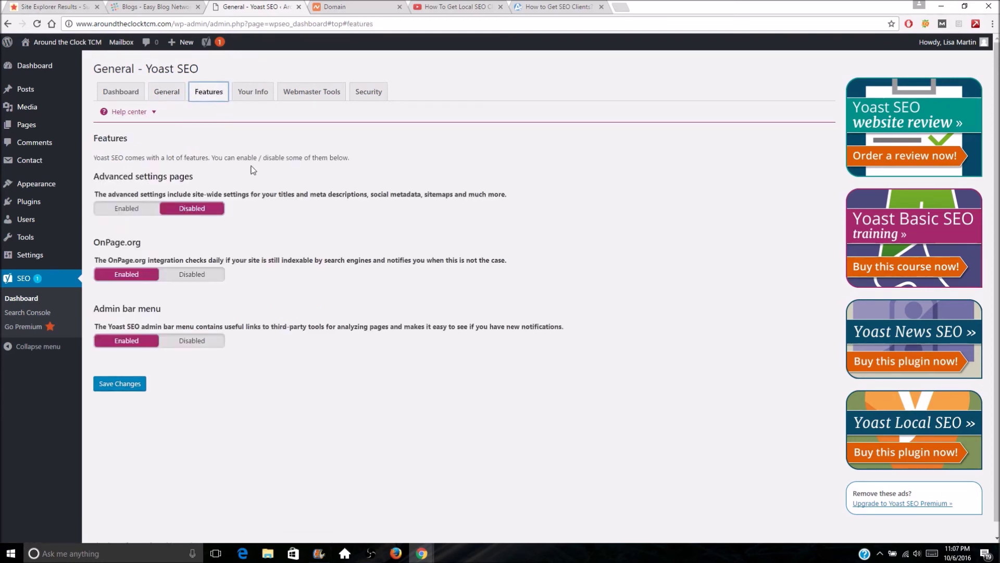
left_click(247, 96)
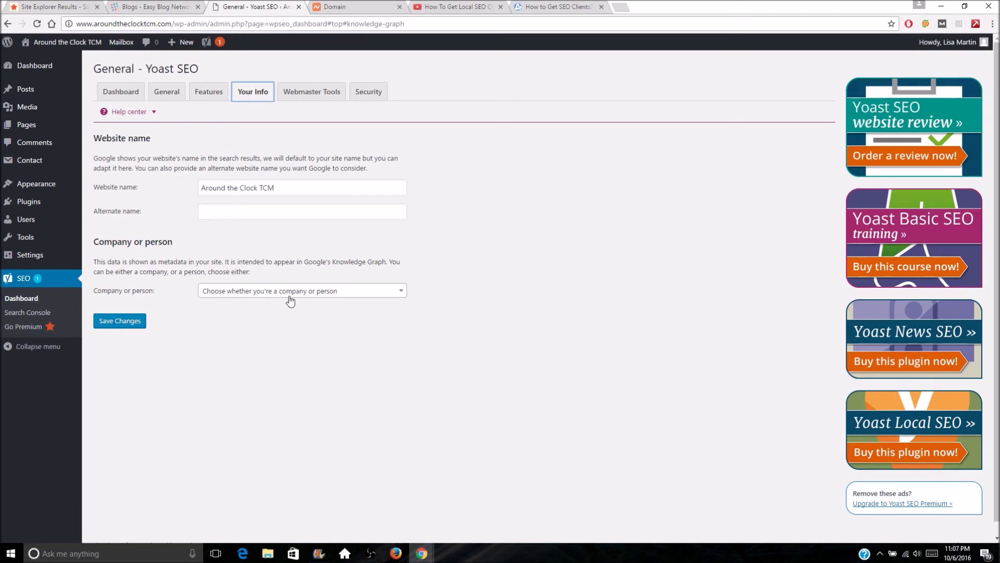
left_click(319, 99)
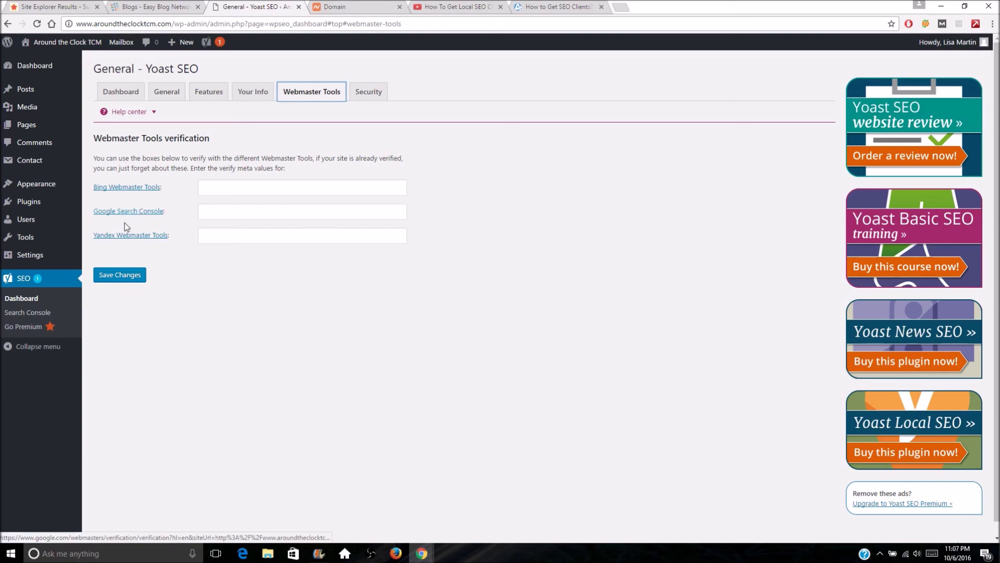
left_click(368, 93)
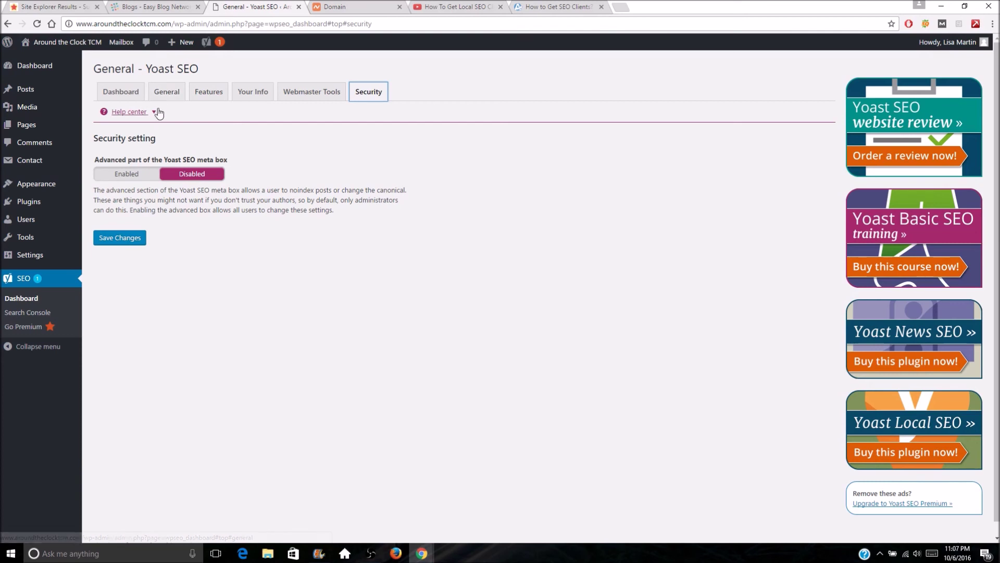
Start the Yoast SEO installation wizard, skip the newsletter signup, and set the environment to Production and the site type to Blog.
left_click(176, 91)
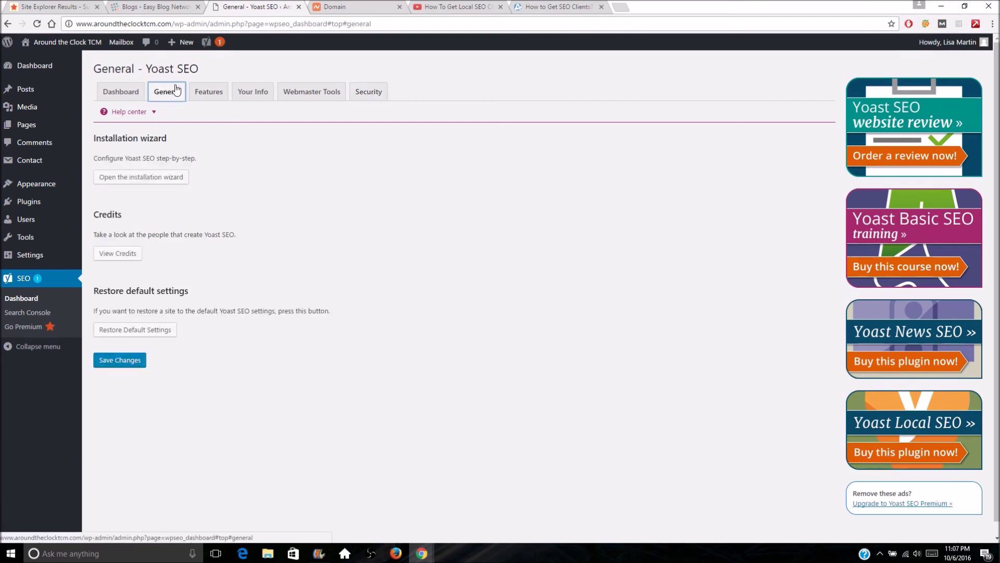
left_click(144, 178)
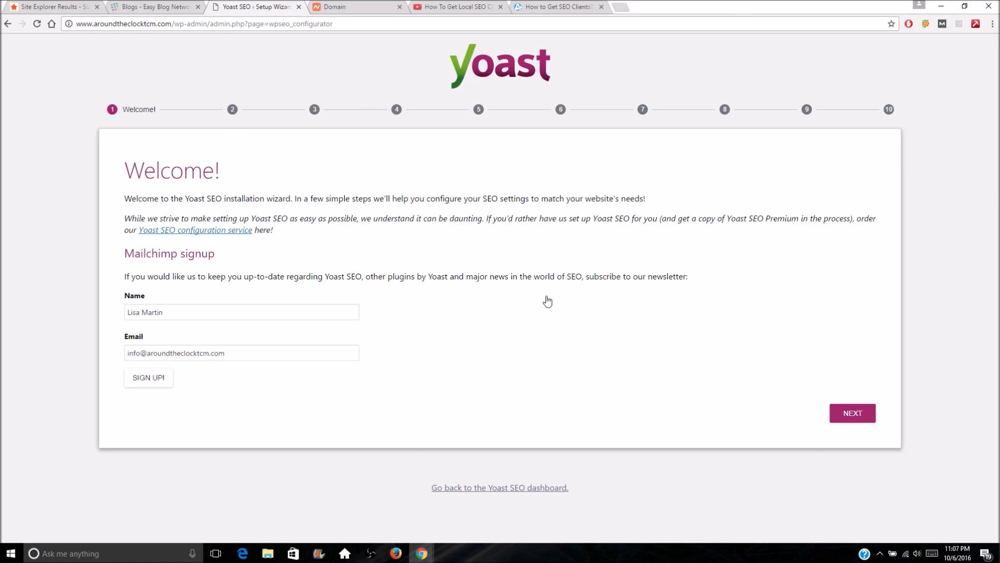
left_click(835, 417)
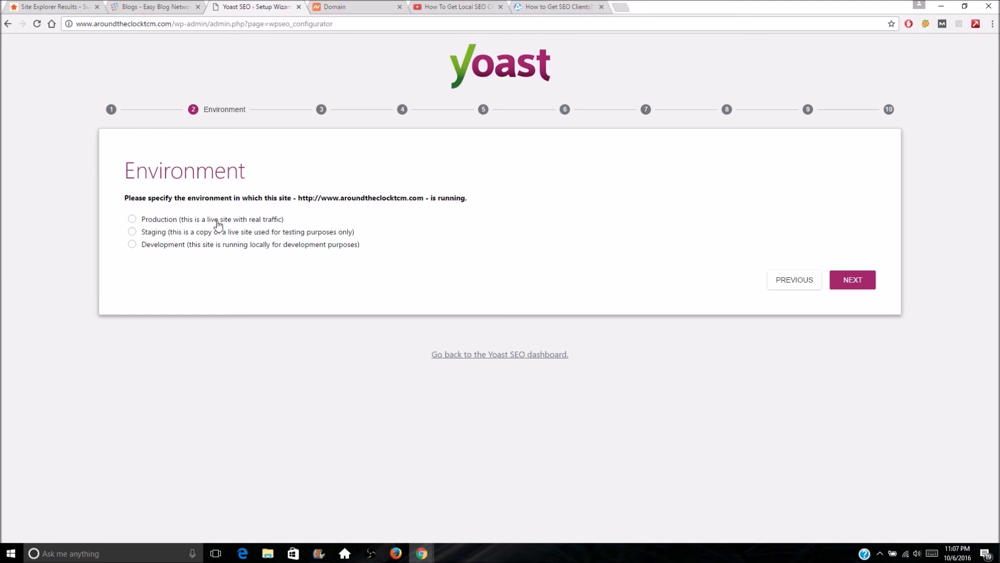
left_click(132, 219)
left_click(867, 279)
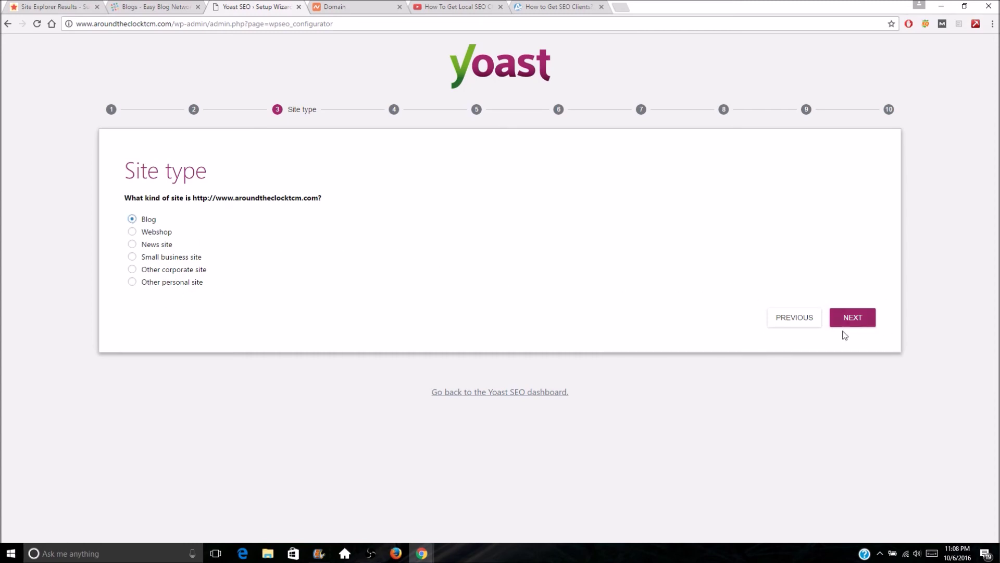
left_click(844, 317)
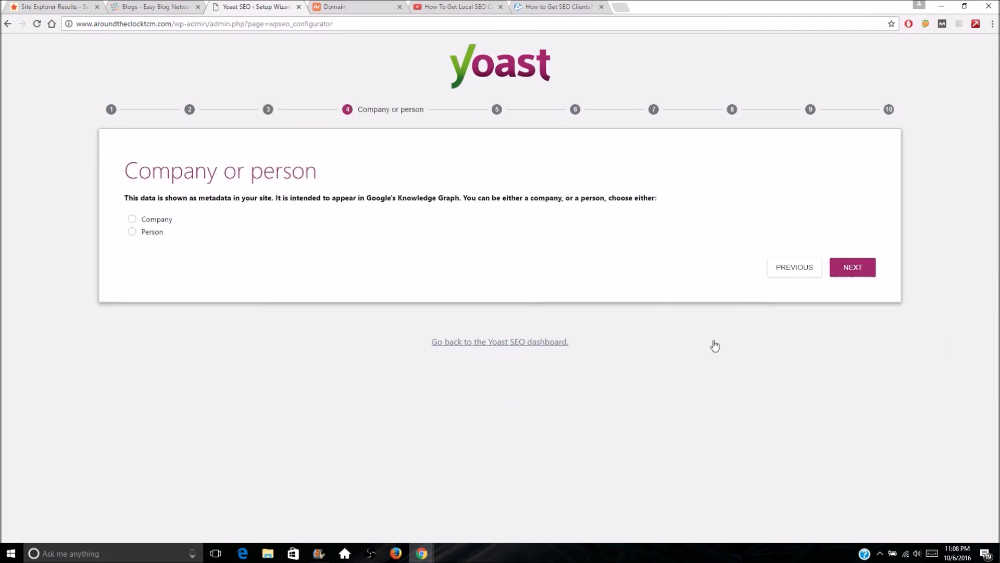
Identify the site as a Company named "Around the Clock TCM" in the wizard, without a logo.
left_click(132, 219)
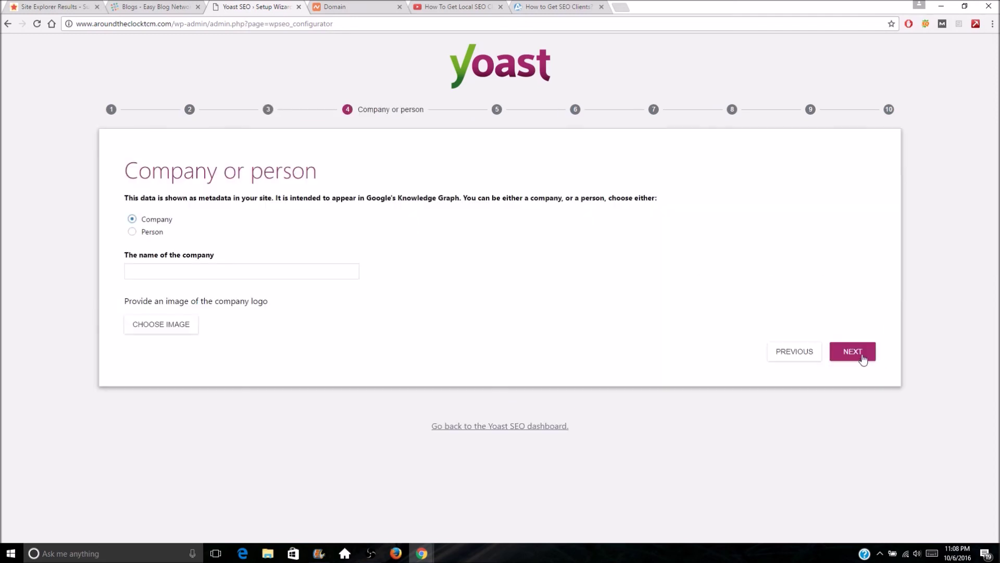
left_click(229, 266)
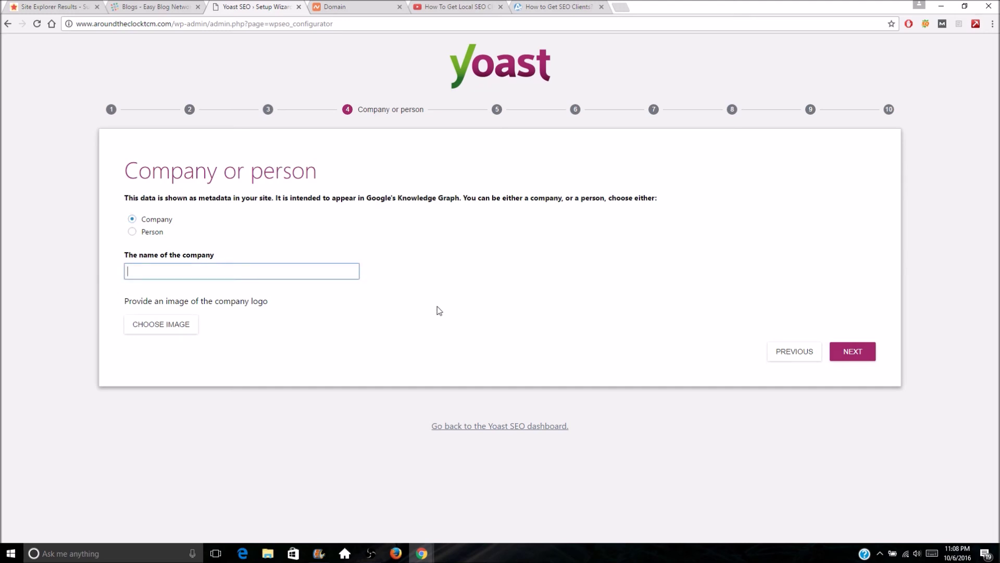
type("Around the Clock TCM")
left_click(849, 356)
Leave the social profiles blank and accept the wizard's defaults for post type visibility, multiple authors and title settings through to the final step.
scroll(232, 270, "down", 1)
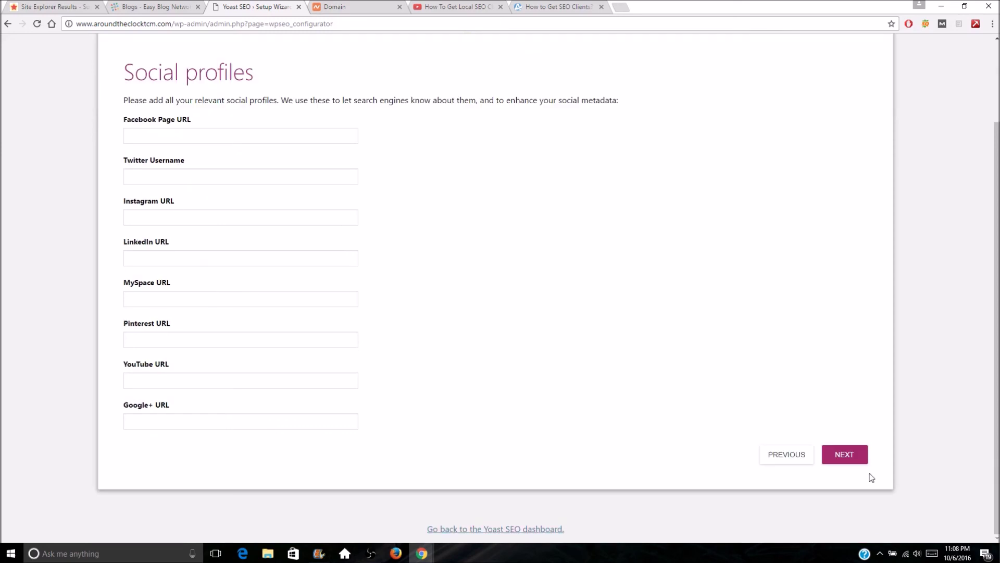
left_click(844, 455)
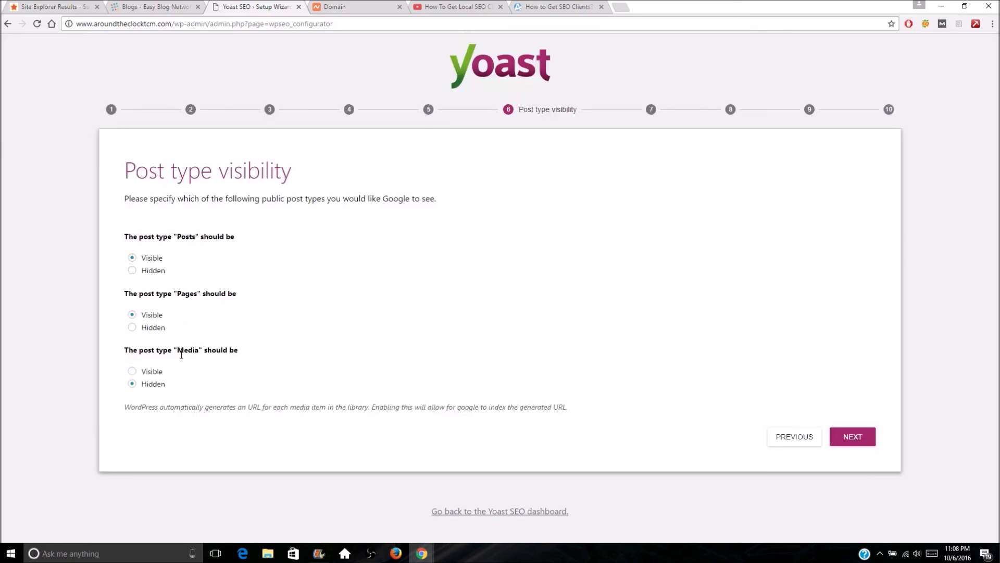
left_click(848, 439)
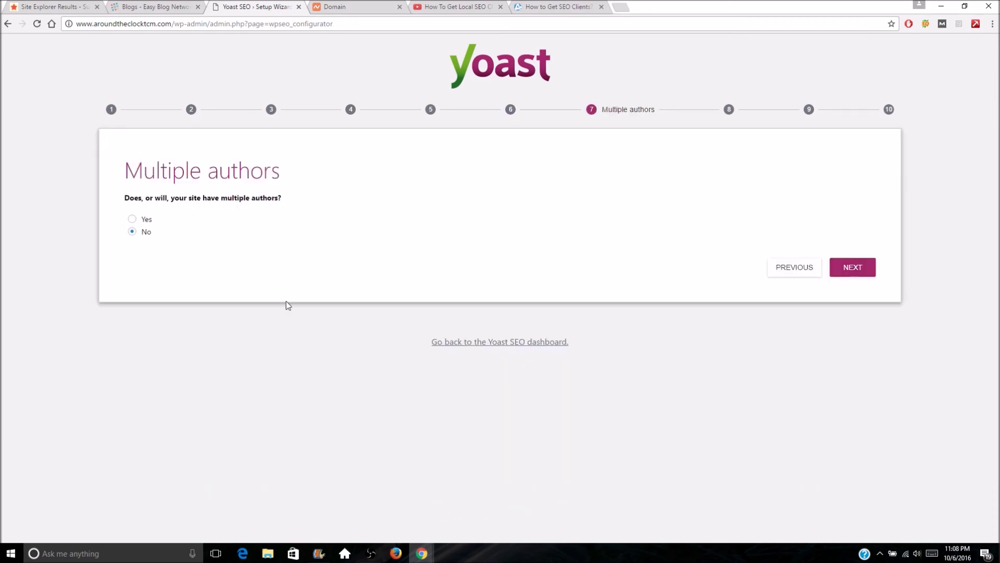
left_click(858, 276)
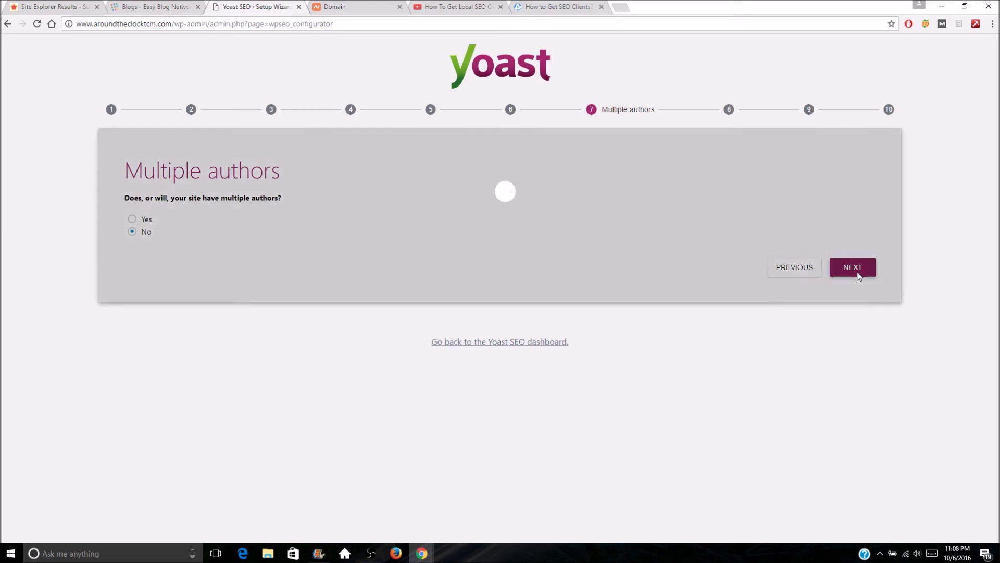
left_click(853, 302)
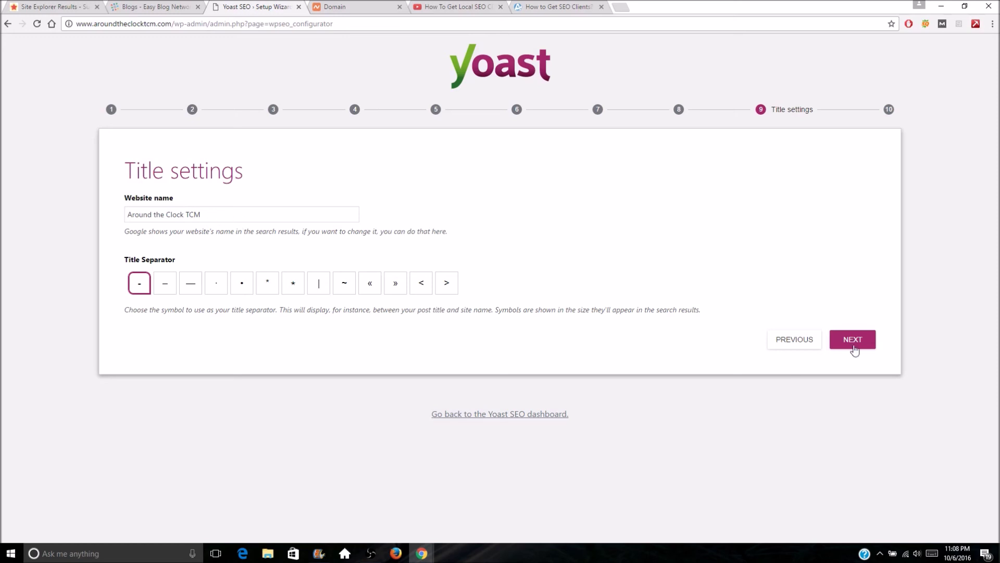
left_click(861, 345)
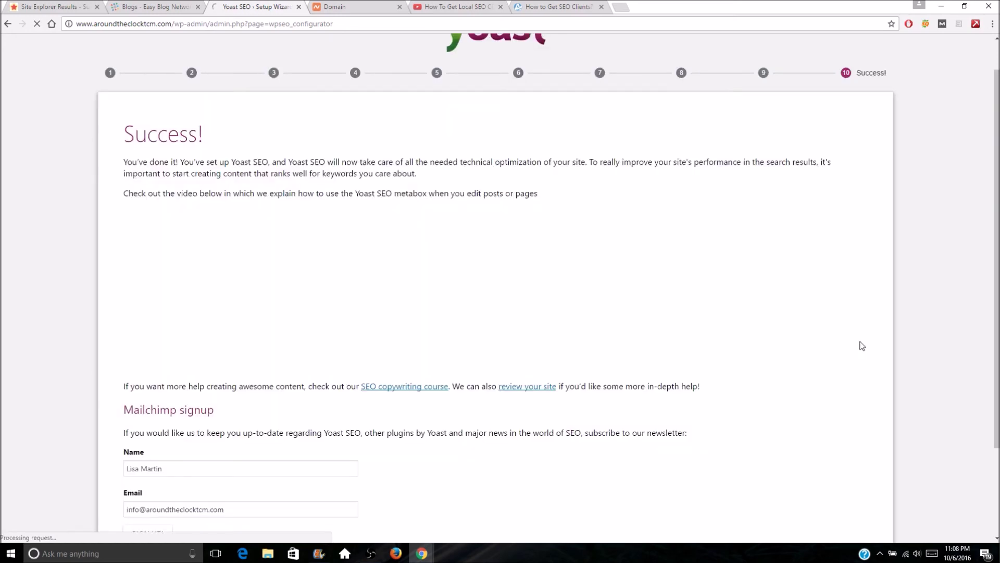
Close the completed installation wizard and save the Yoast SEO settings.
scroll(424, 311, "down", 3)
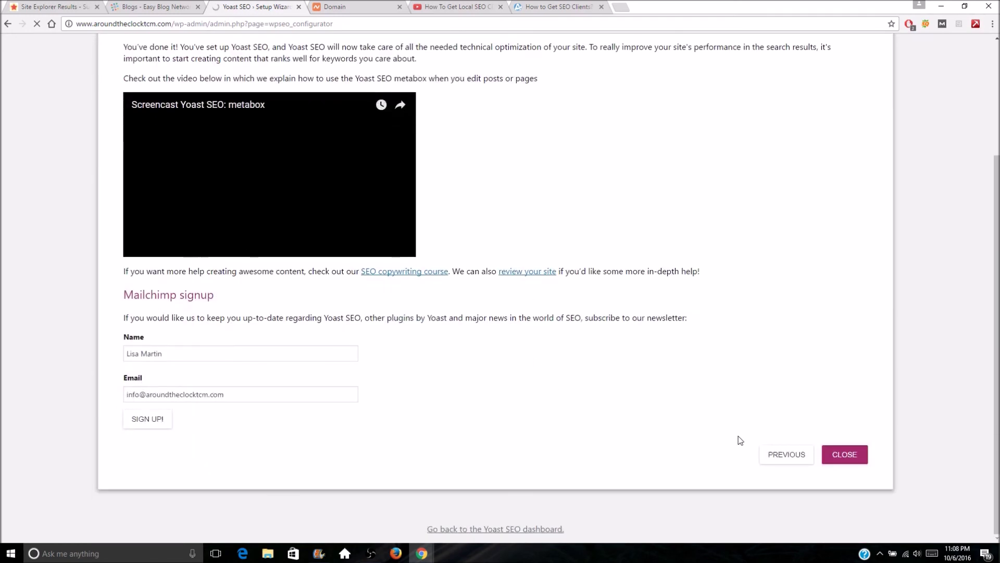
left_click(846, 463)
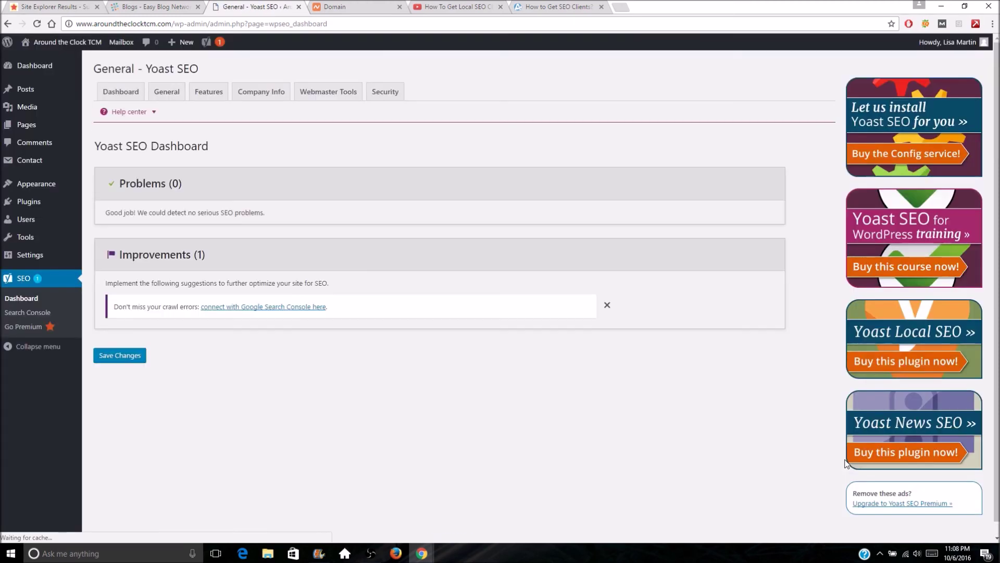
left_click(132, 356)
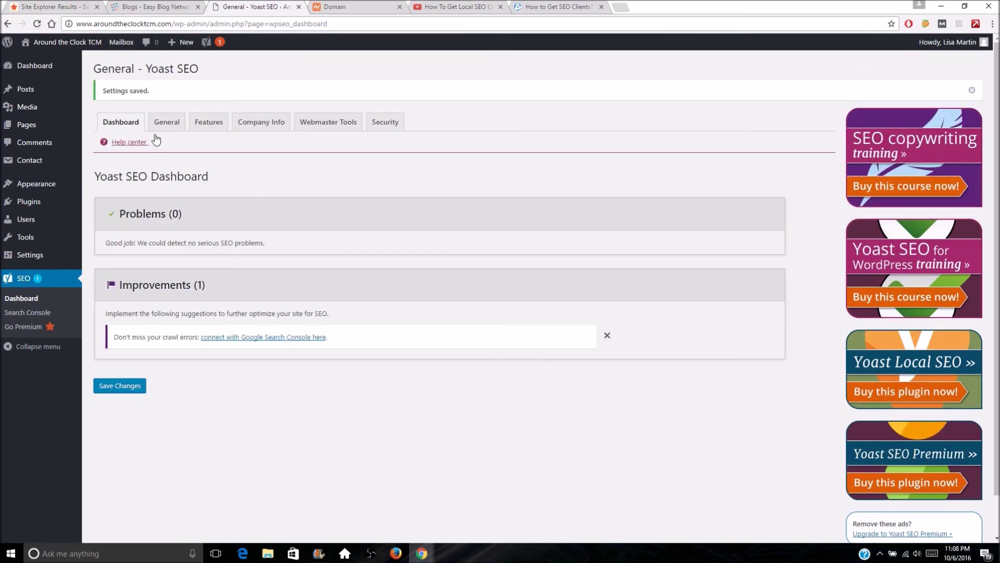
Review the Features, General and Company Info settings of the Yoast SEO plugin.
left_click(198, 127)
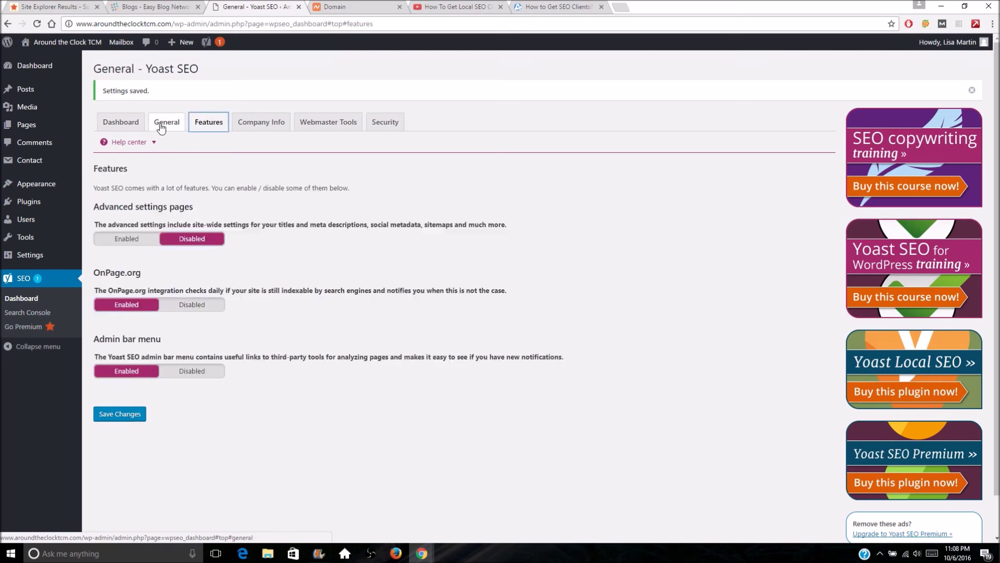
left_click(166, 125)
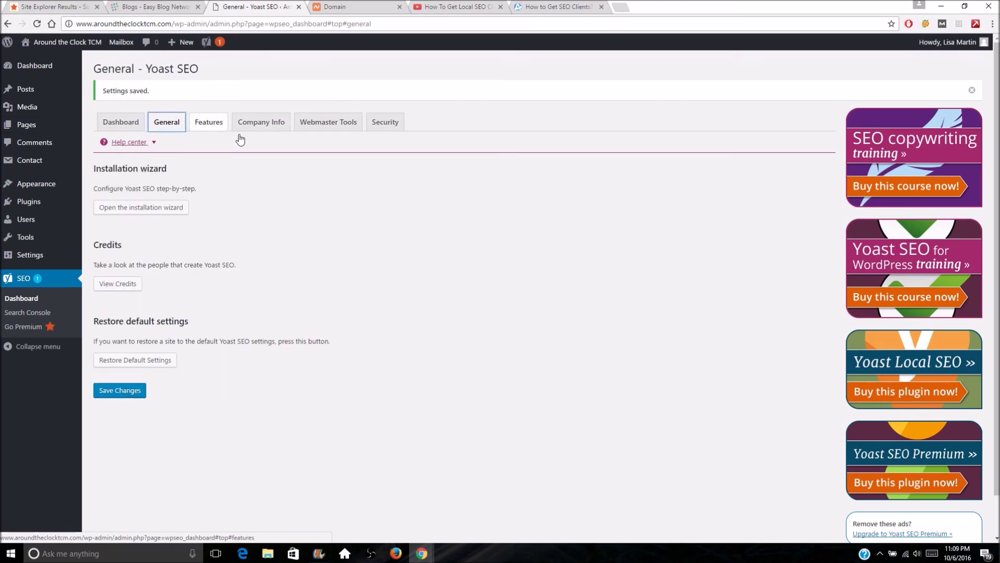
left_click(256, 128)
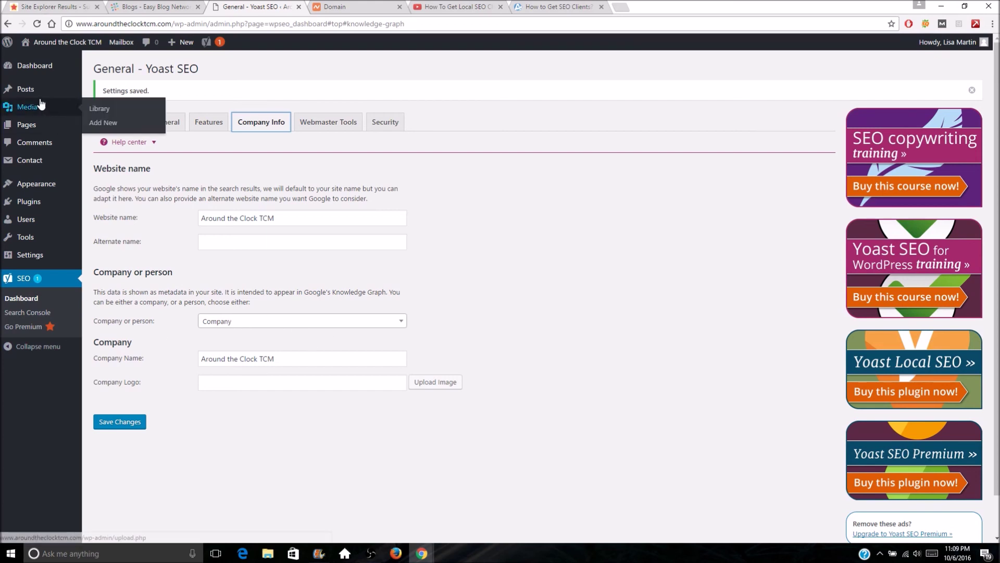
Activate the Google XML Sitemap for Videos plugin and open its settings page.
left_click(34, 204)
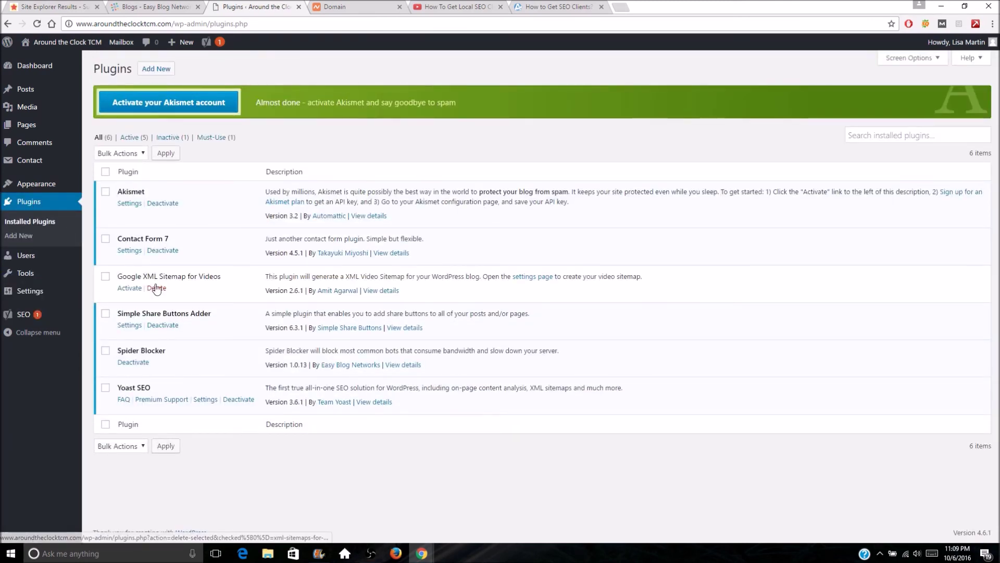
left_click(134, 290)
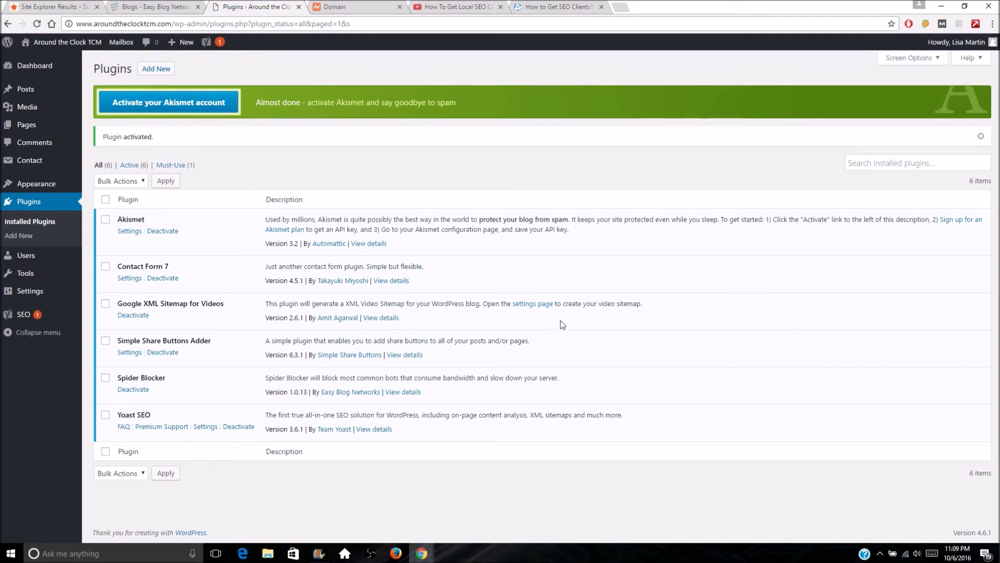
left_click(533, 309)
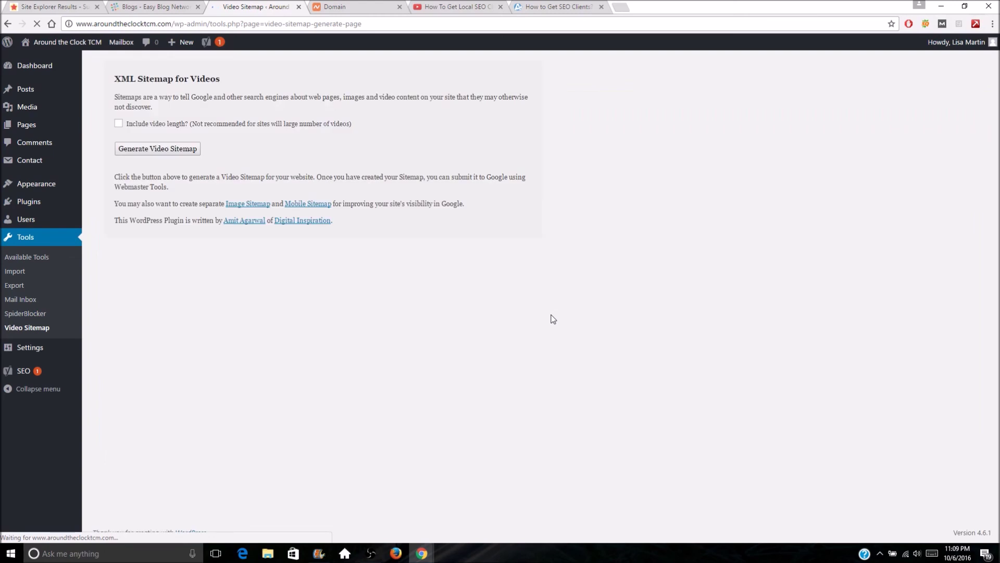
Generate the video sitemap without video lengths, ping Google about it and close the notification page.
left_click(162, 152)
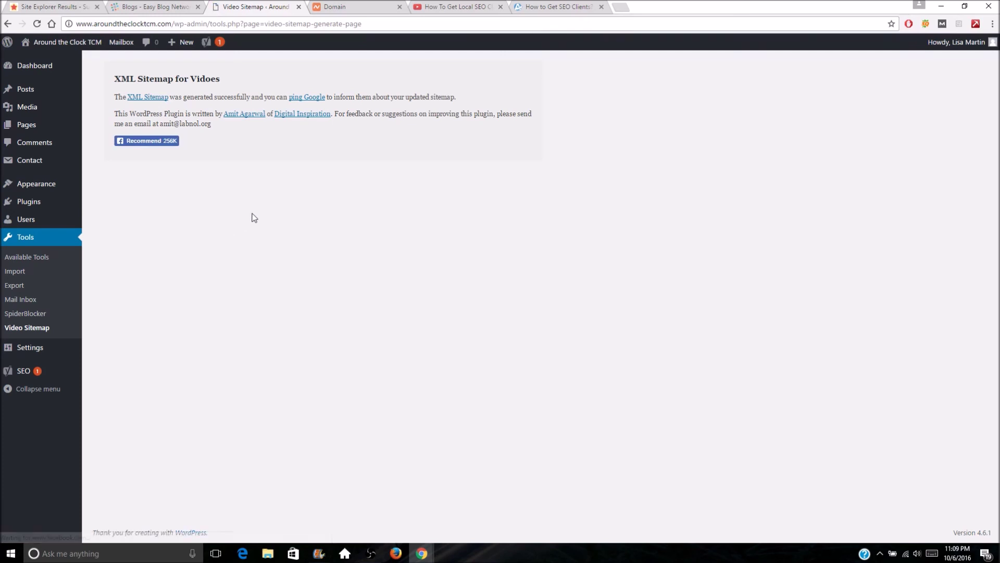
left_click(307, 99)
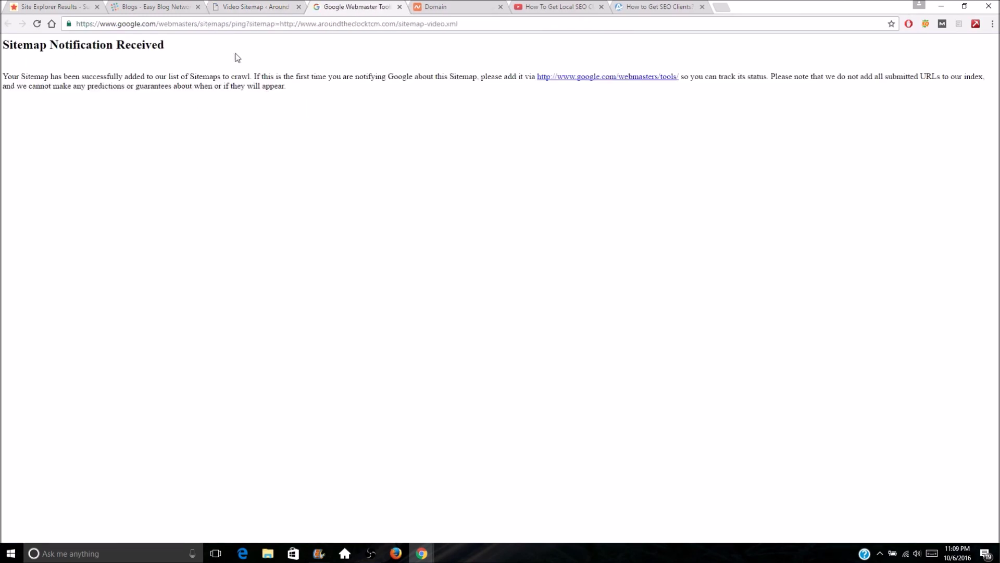
left_click(399, 7)
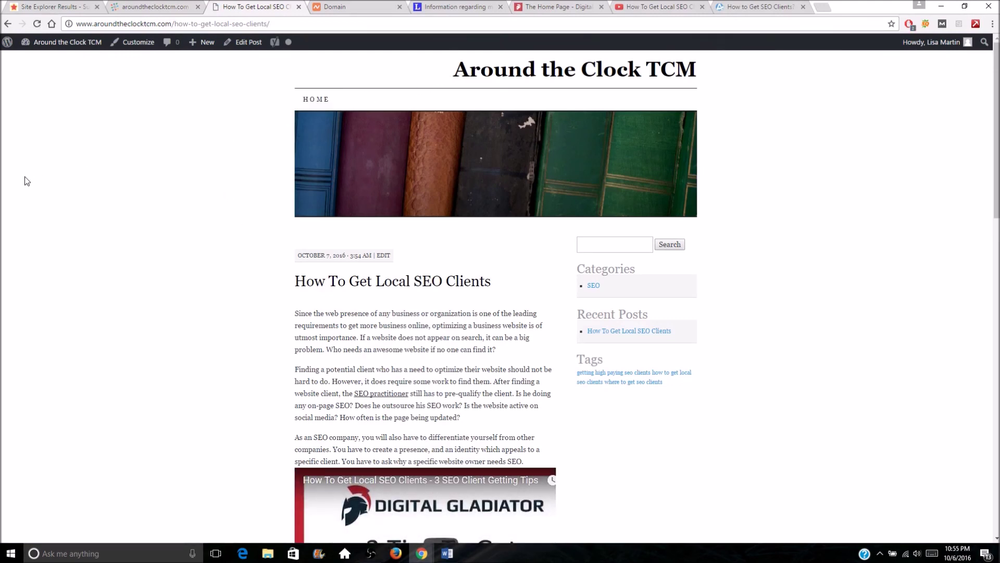
Switch to the Digital Gladiator site and look through its home page sections, blog posts and training videos.
left_click(547, 6)
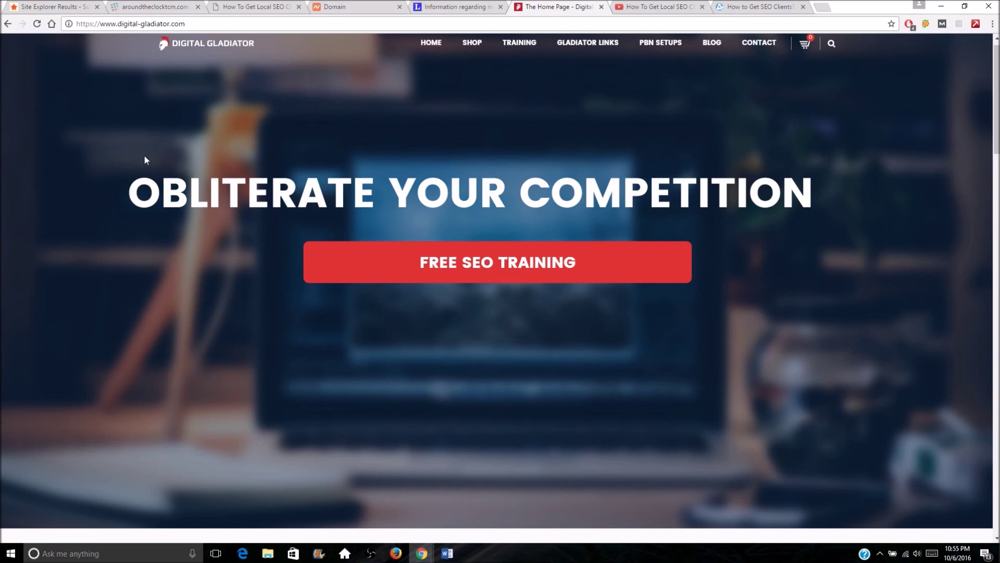
scroll(246, 205, "down", 9)
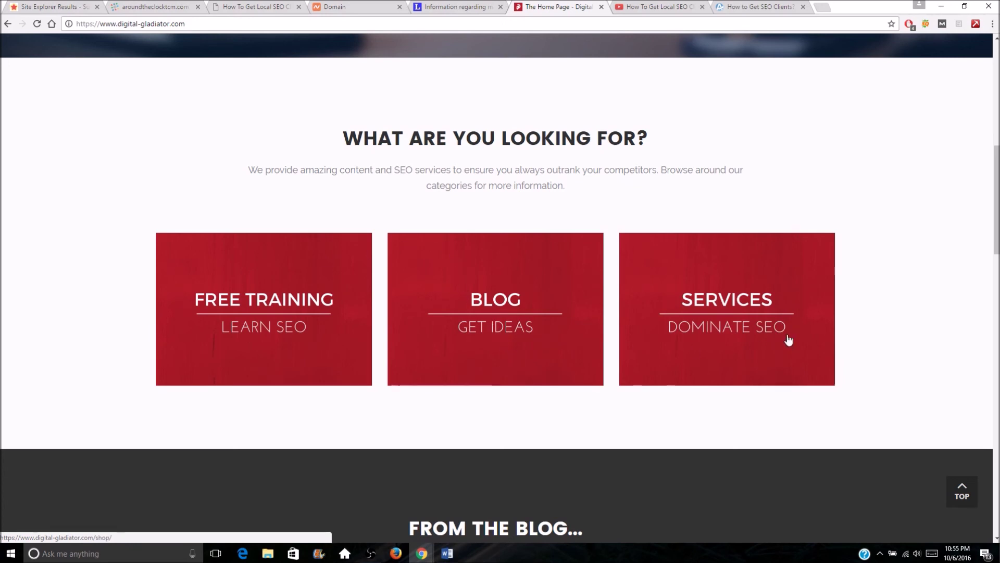
scroll(771, 331, "down", 3)
scroll(763, 328, "down", 8)
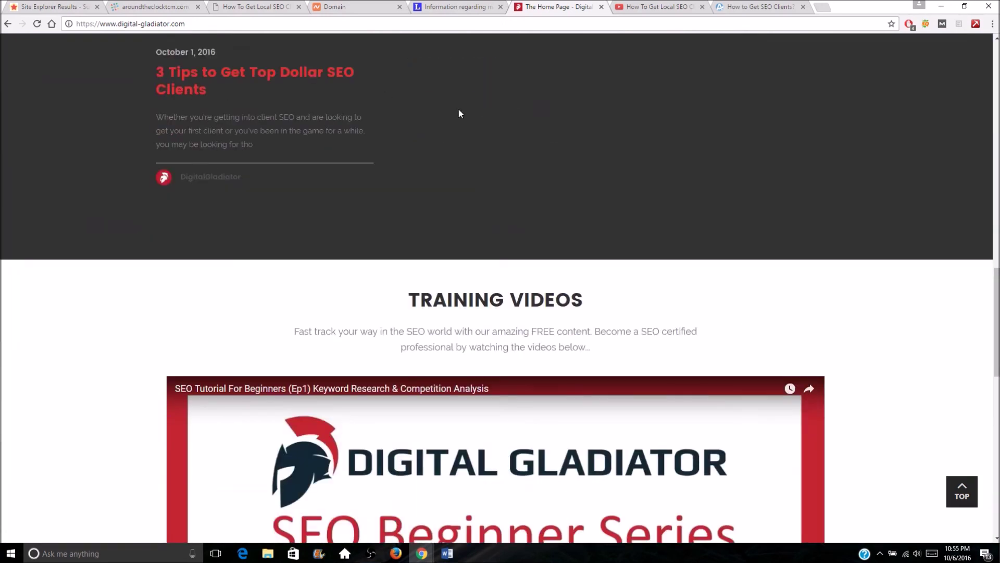
scroll(482, 204, "down", 13)
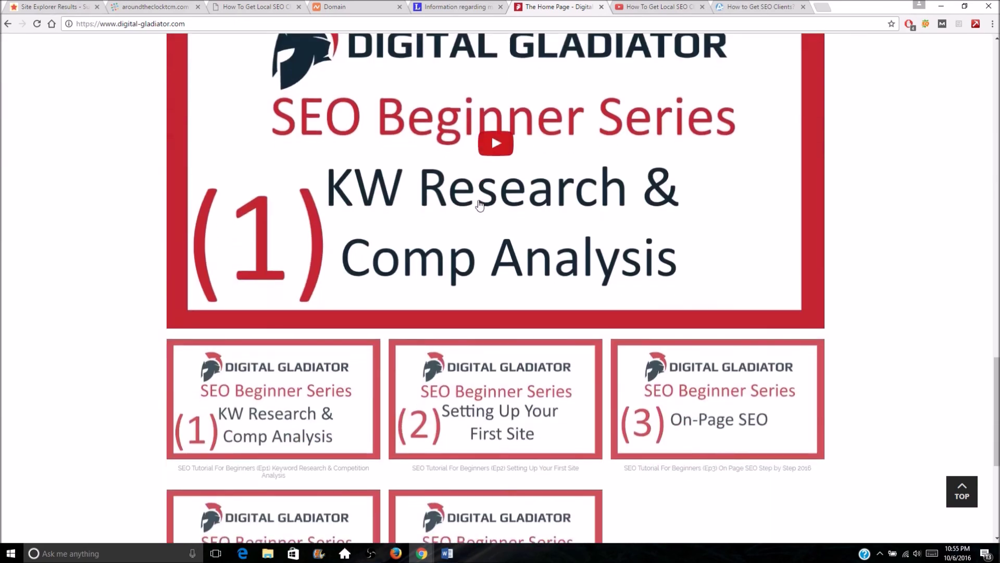
scroll(482, 206, "down", 1)
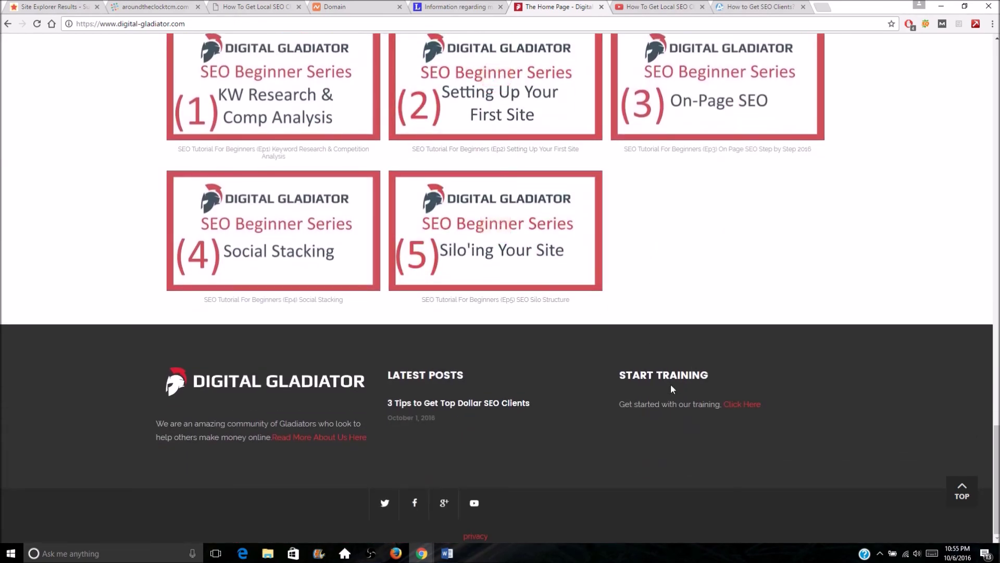
scroll(634, 364, "up", 20)
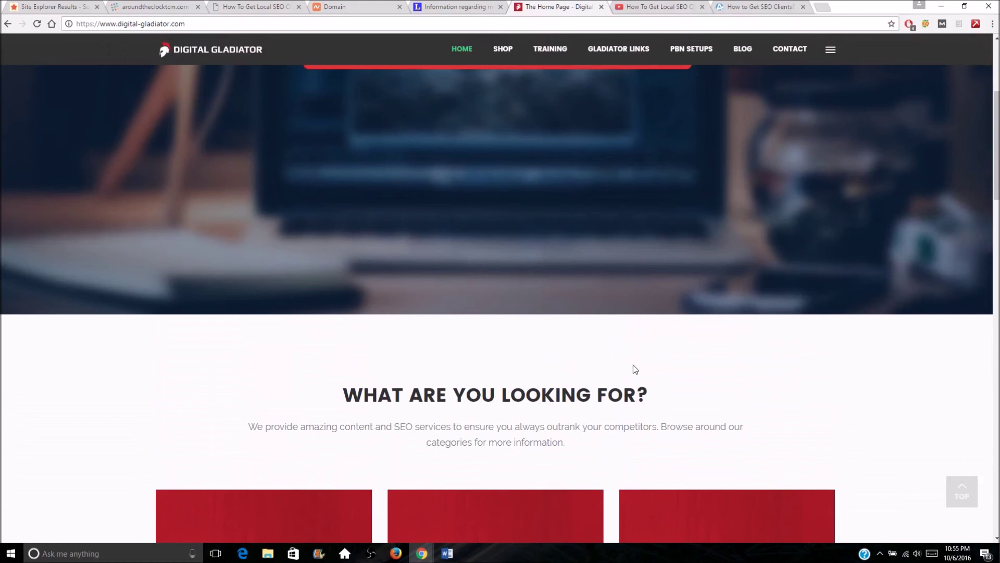
Open the Digital Gladiator services shop and examine the content writing, PBN setup and PBN link rental products.
scroll(635, 369, "down", 4)
left_click(715, 375)
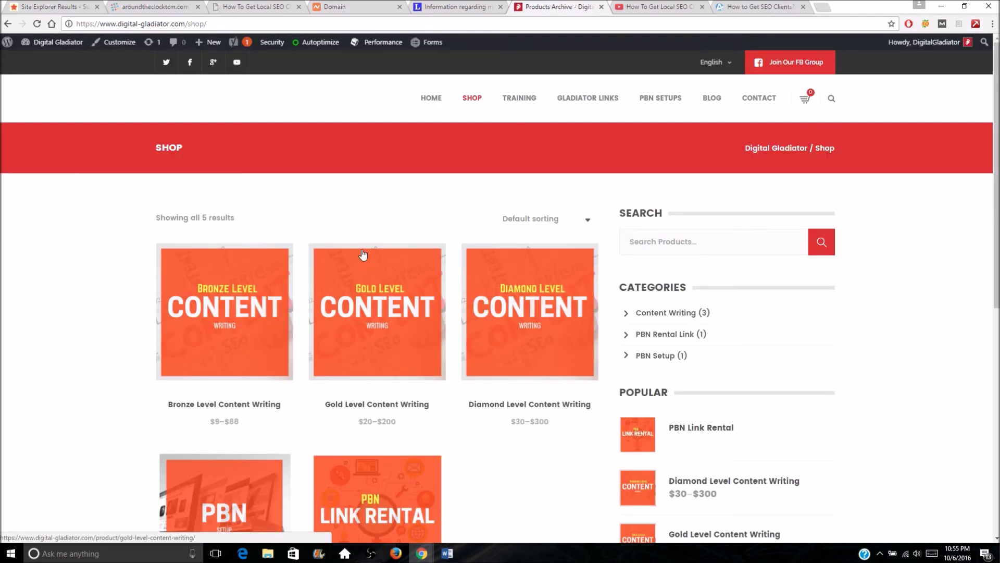
scroll(64, 292, "down", 3)
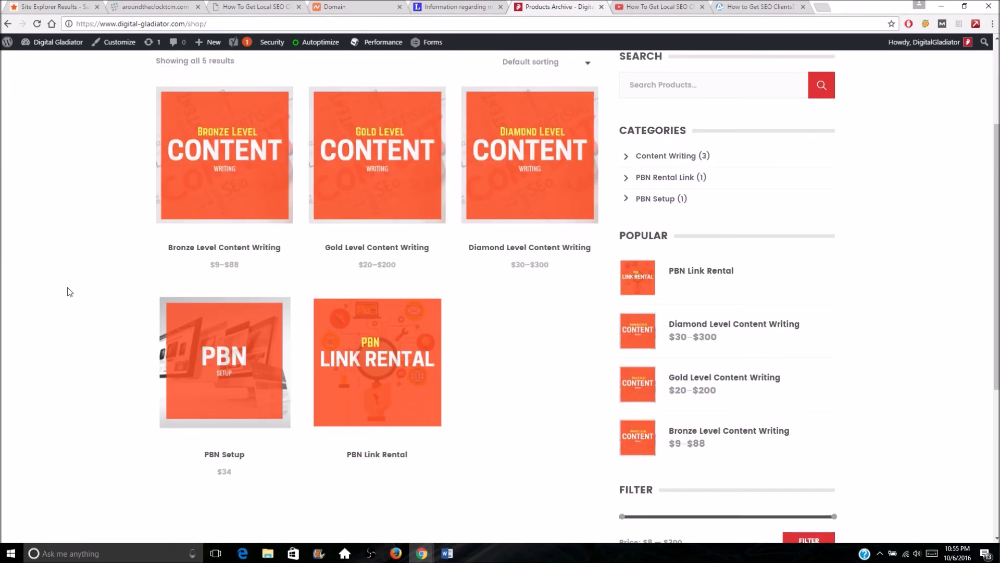
mouse_move(214, 277)
mouse_move(305, 281)
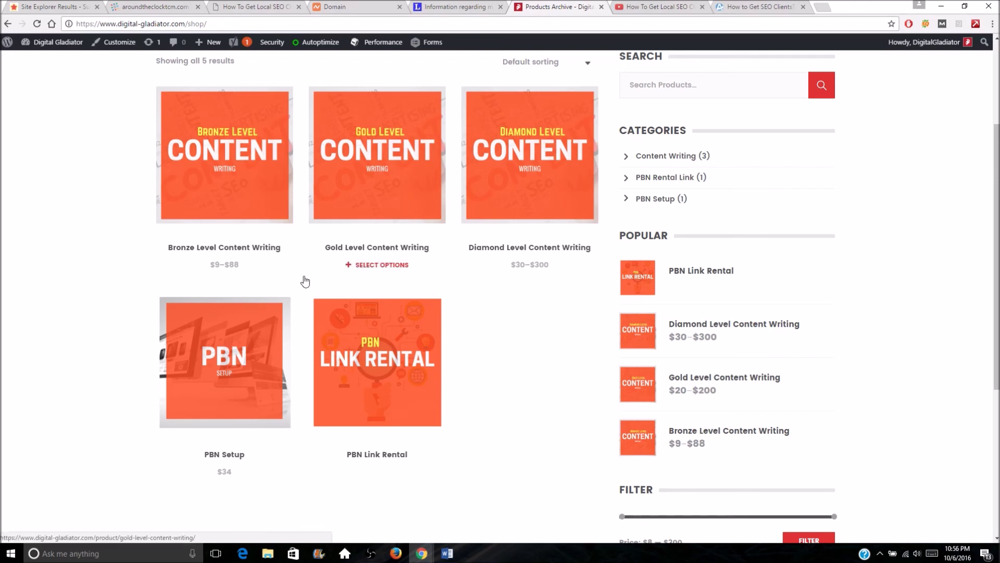
mouse_move(217, 257)
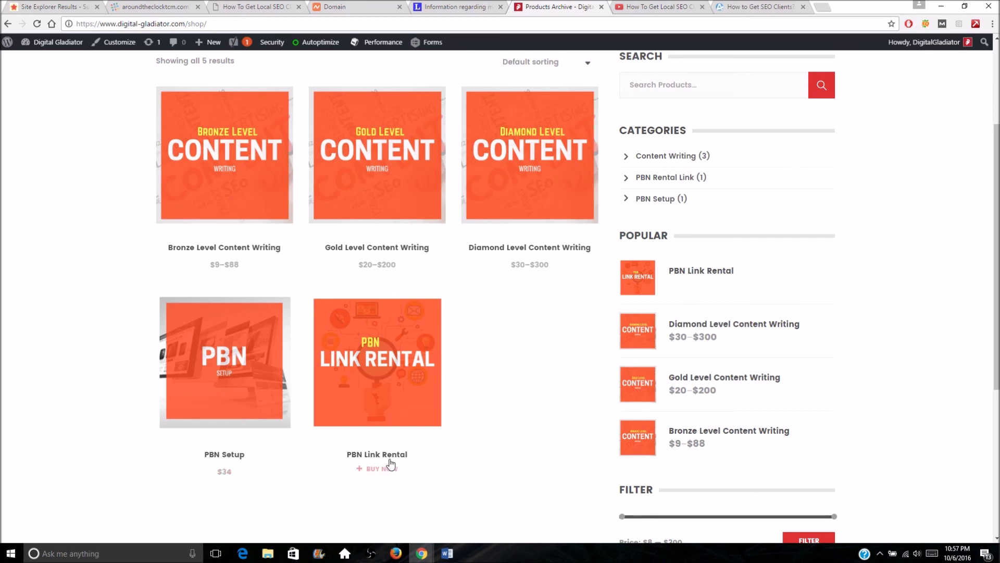
scroll(503, 492, "up", 3)
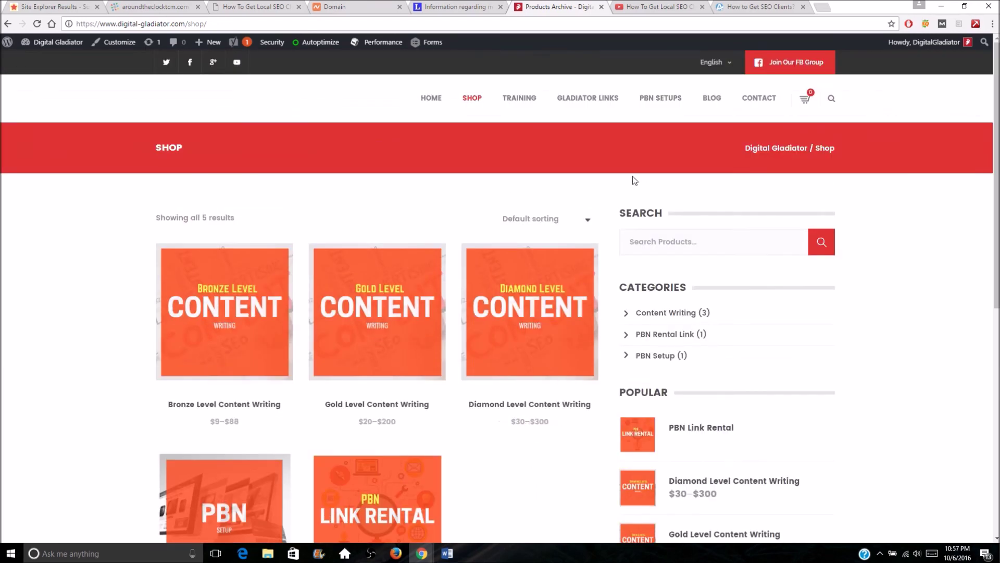
Open the PBN setups page and compare the prices and features of the Starter, Silver, Gold and Platinum packages.
left_click(660, 98)
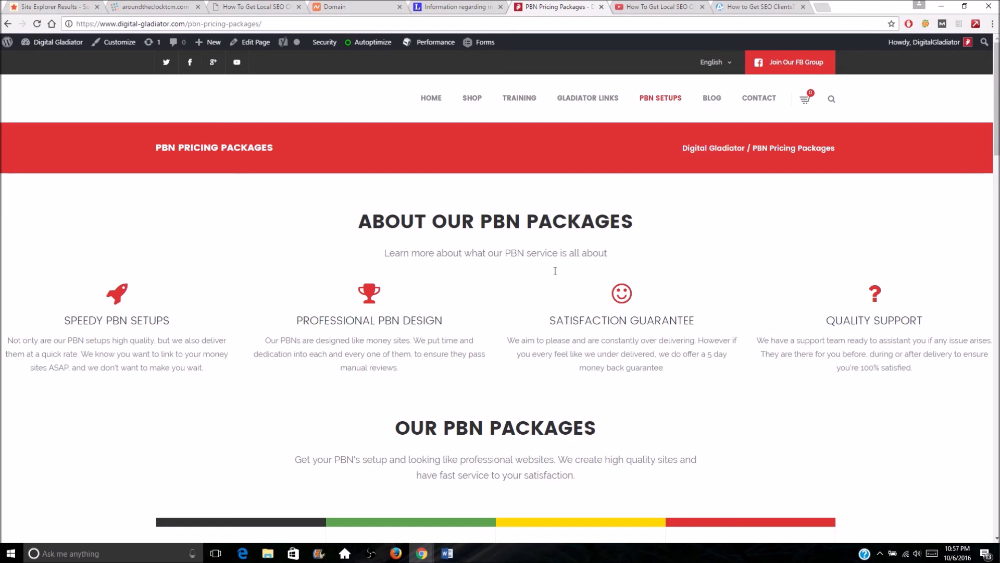
scroll(395, 276, "down", 1)
scroll(635, 290, "down", 5)
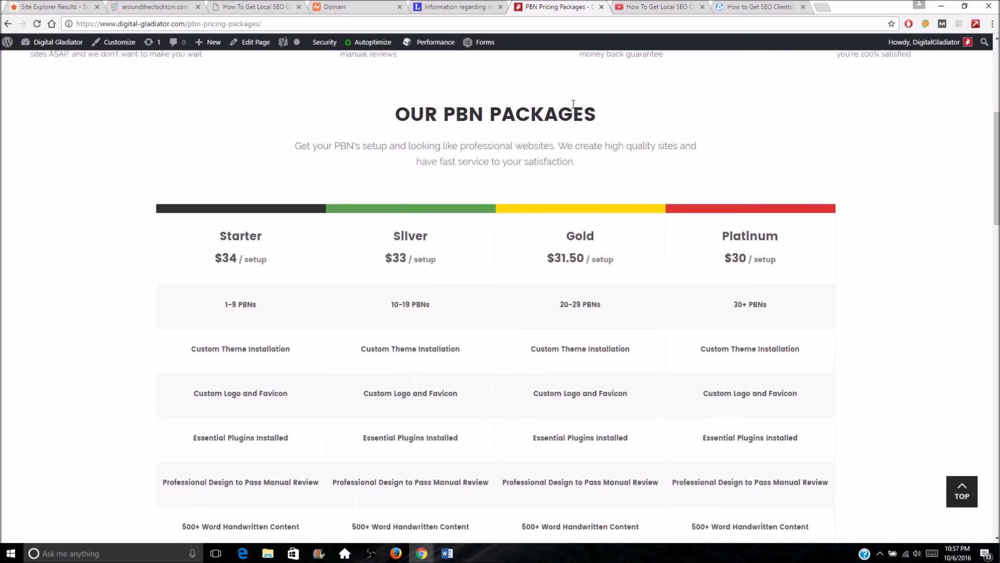
scroll(139, 286, "down", 2)
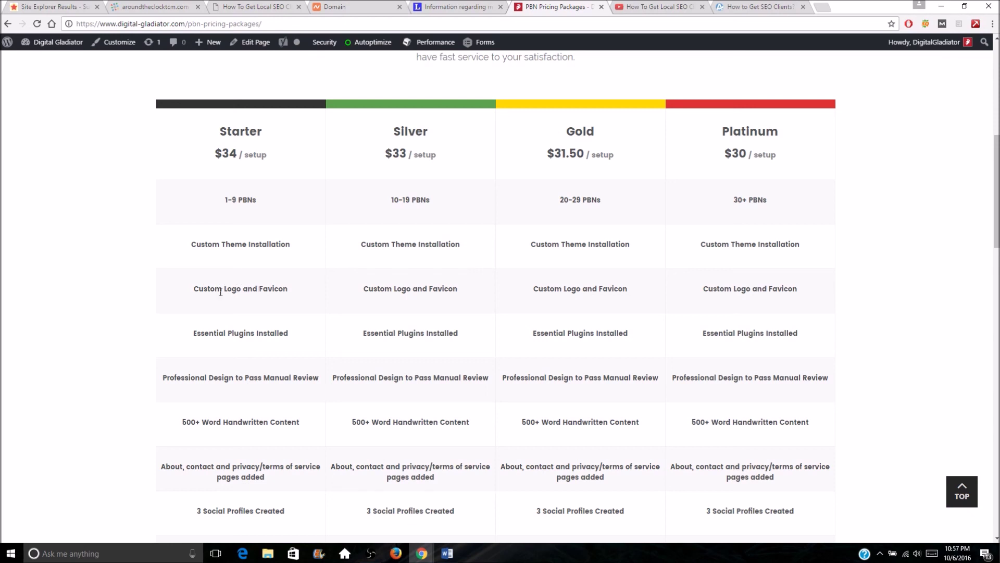
scroll(221, 290, "down", 1)
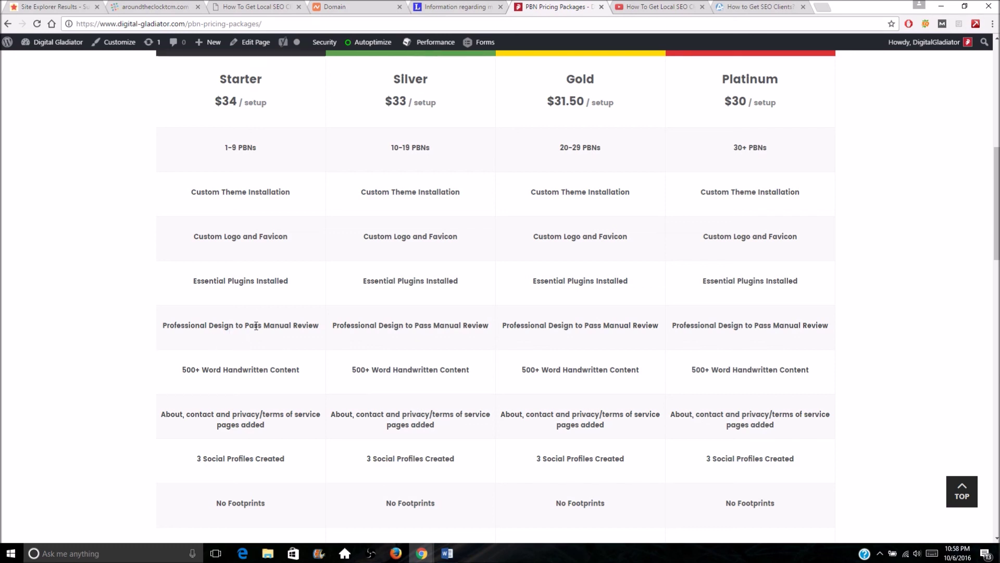
scroll(255, 327, "down", 1)
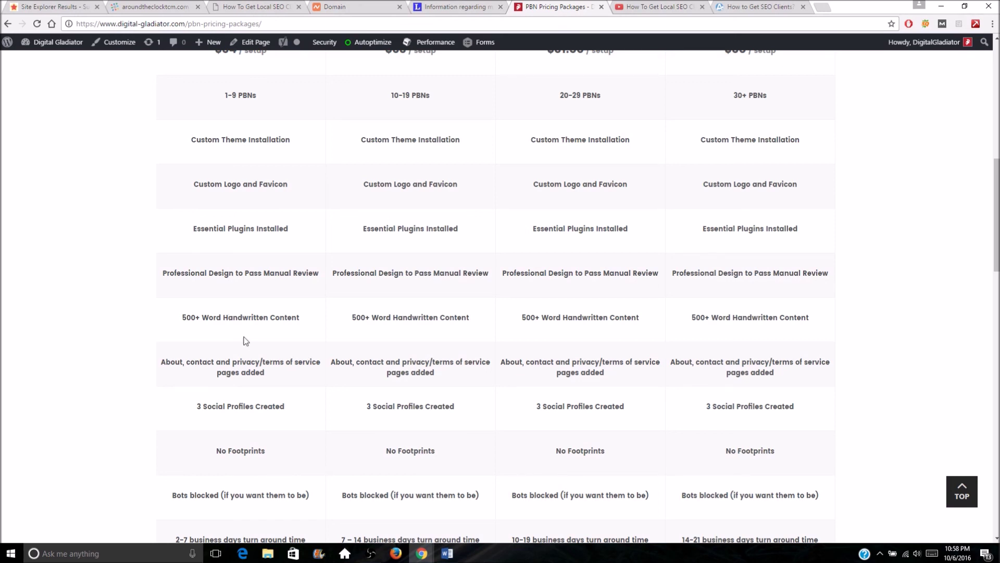
scroll(229, 345, "down", 1)
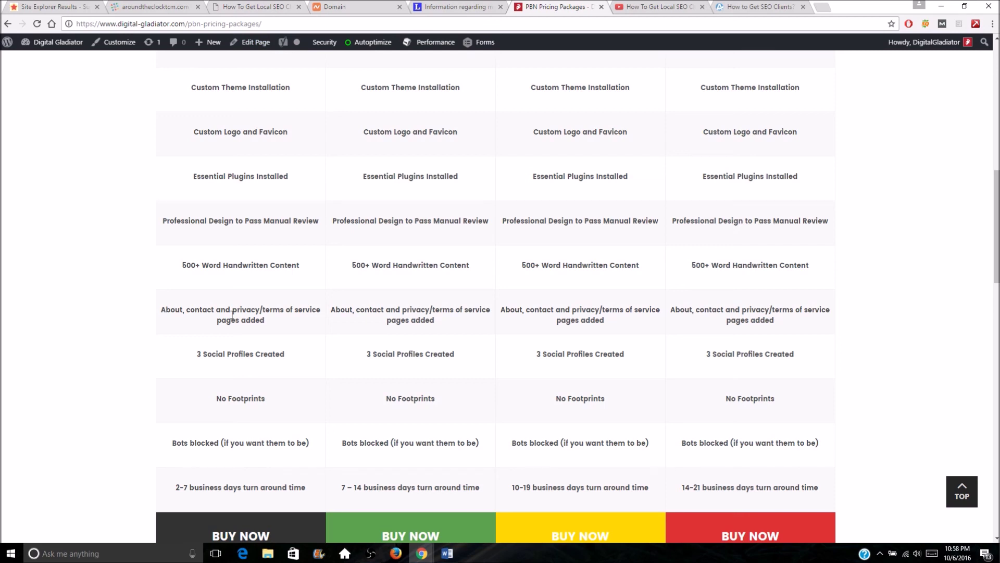
scroll(206, 307, "down", 1)
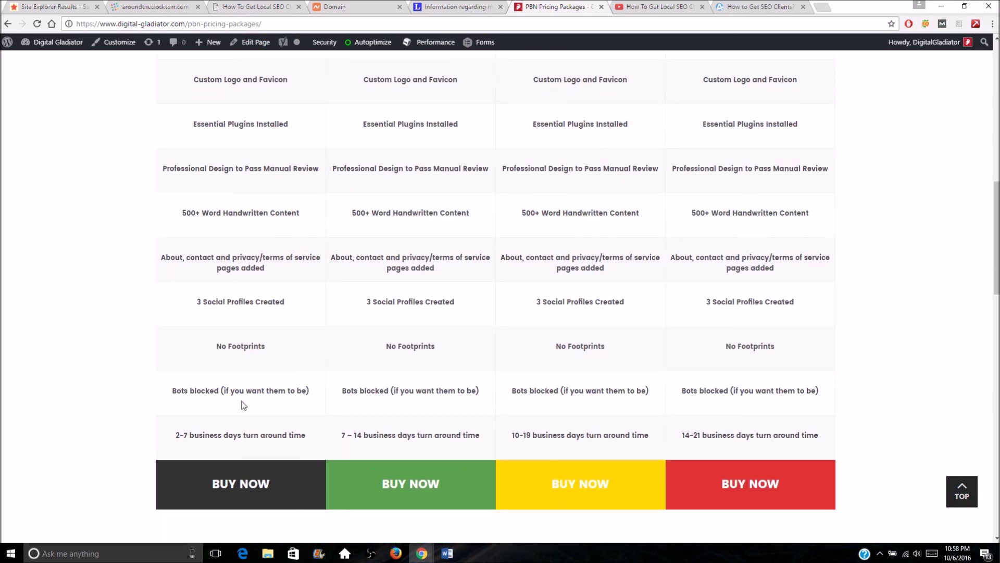
scroll(224, 207, "up", 1)
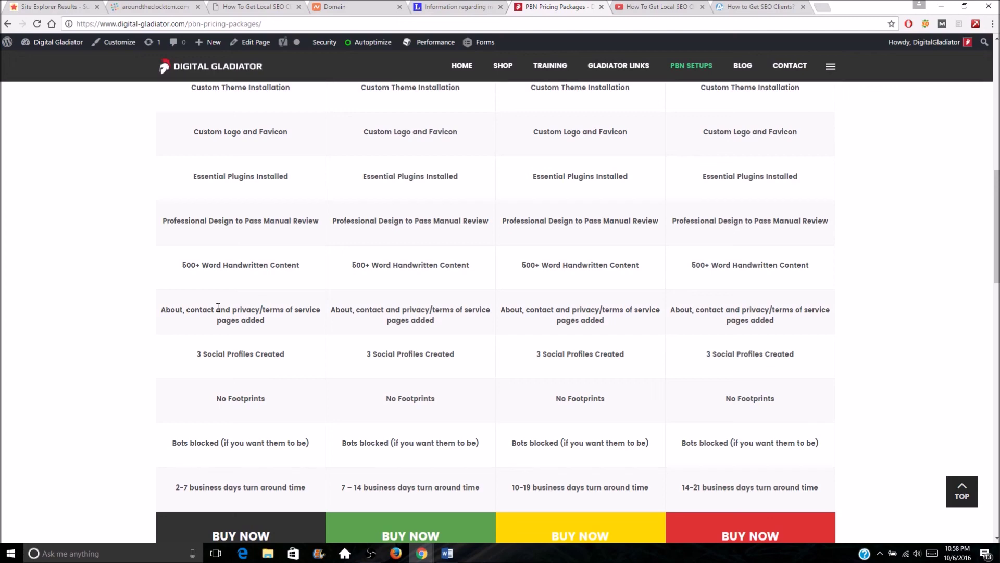
Examine the normal, mixed and professional PBN live examples, and review the package turnaround times and prices again.
scroll(408, 478, "down", 15)
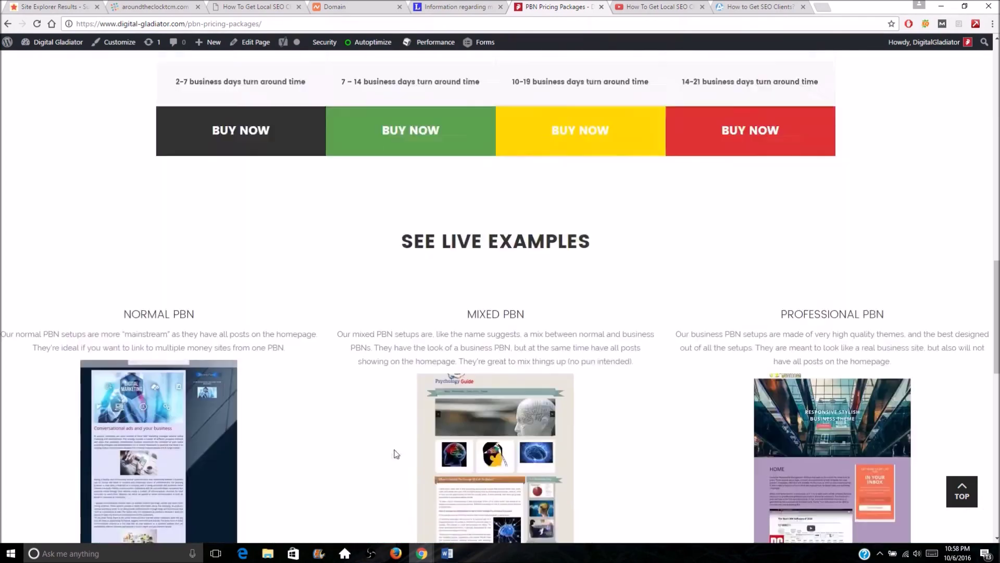
scroll(200, 410, "up", 2)
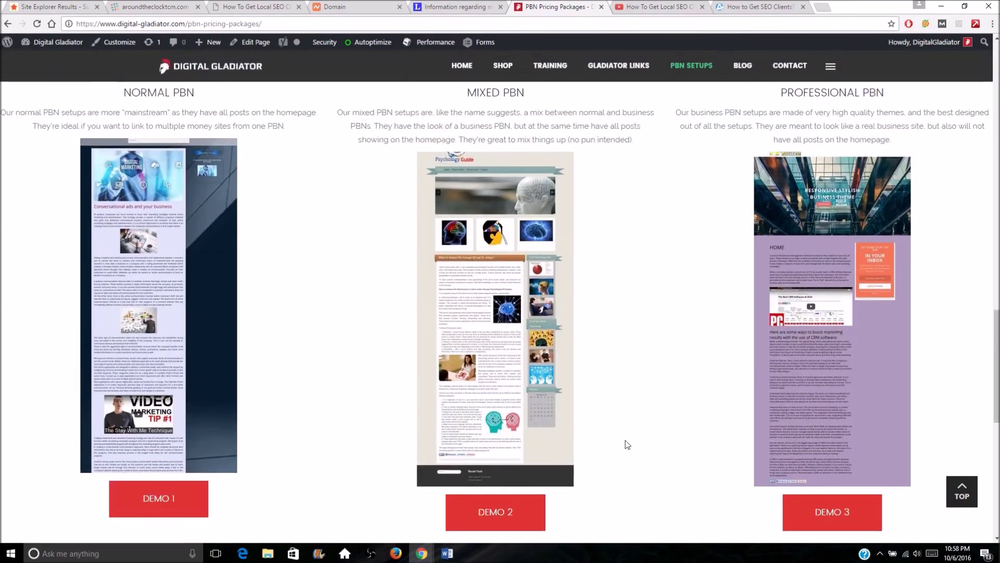
scroll(375, 406, "up", 9)
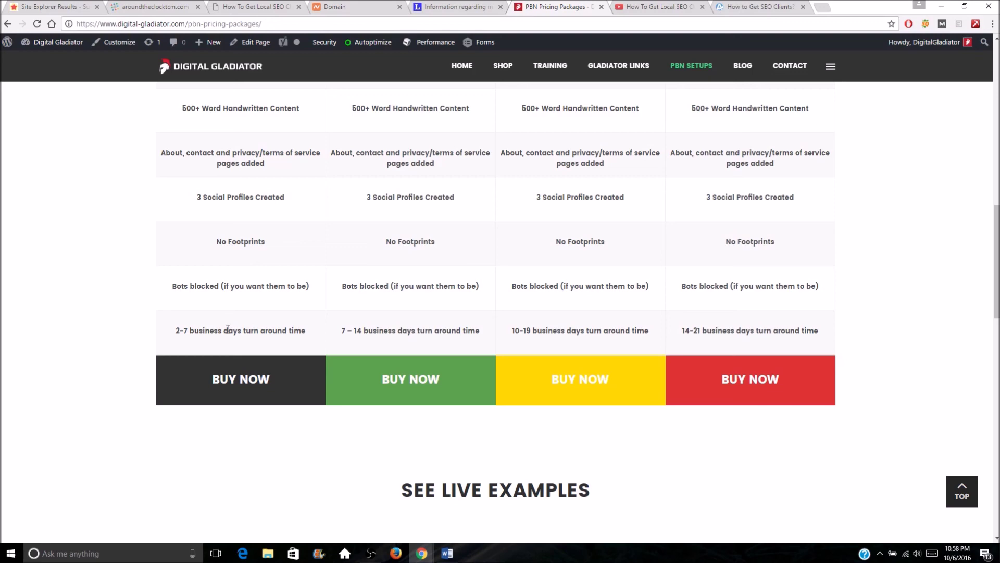
scroll(228, 328, "up", 9)
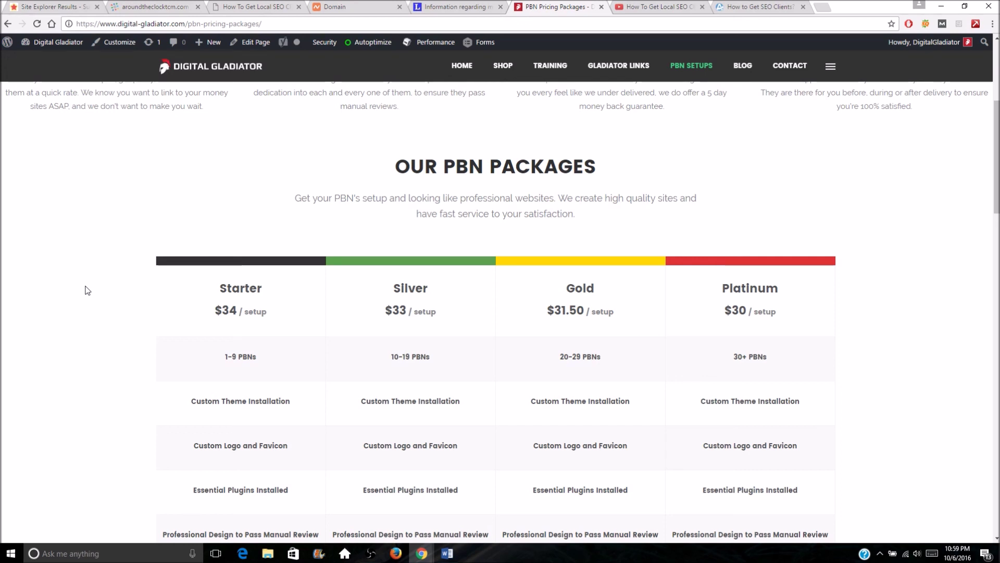
Open the Gladiator Links page and sort the rental links table by referring domains in ascending order.
left_click(619, 69)
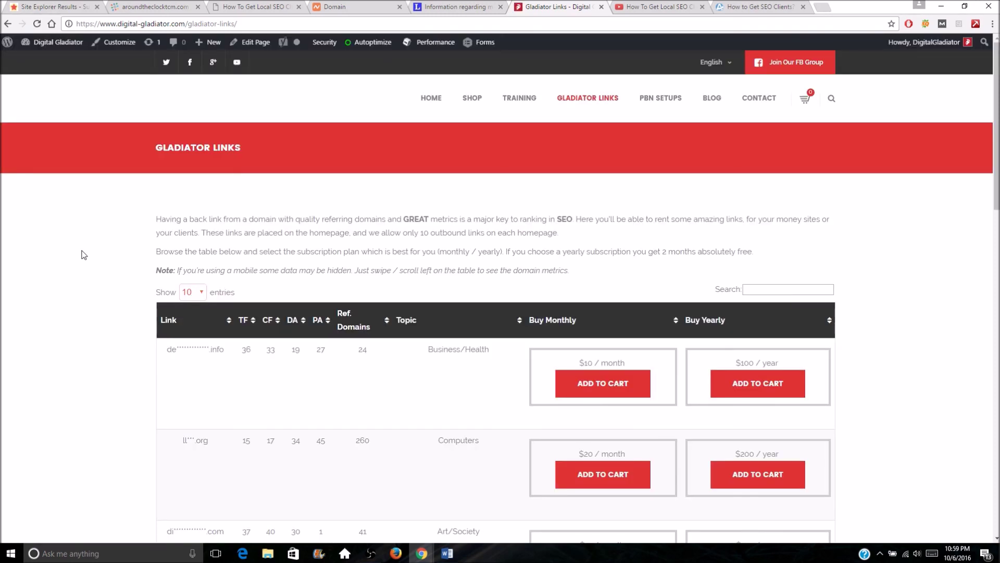
scroll(75, 259, "down", 1)
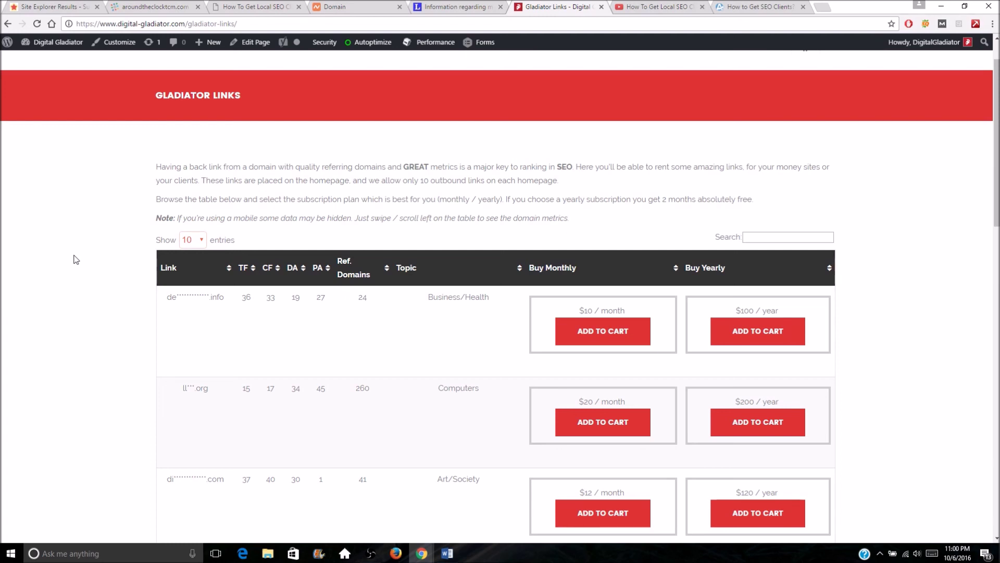
scroll(208, 260, "down", 1)
left_click(355, 223)
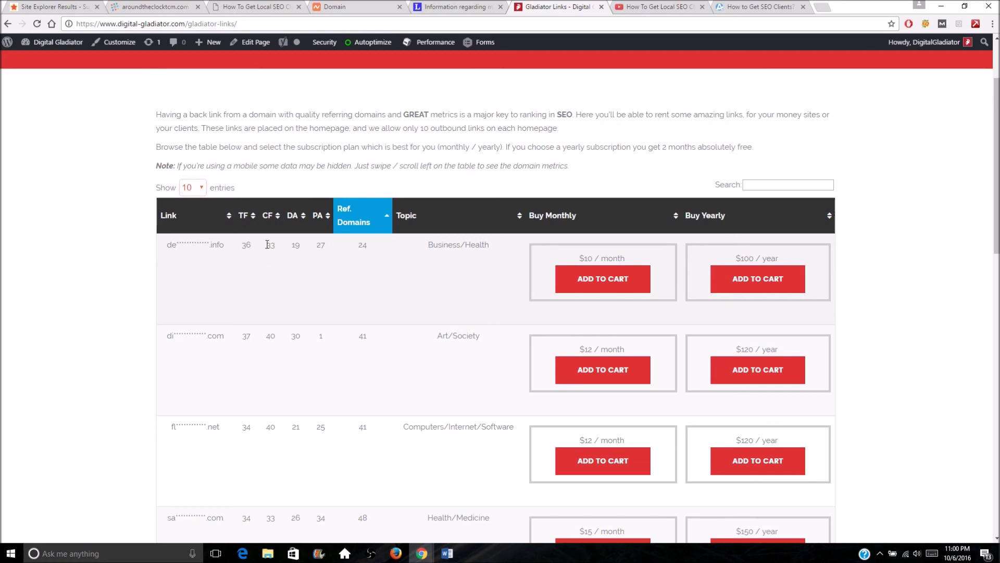
Sort the rental links table by referring domains in descending order and examine the listed links' metrics, topics and prices.
left_click(353, 219)
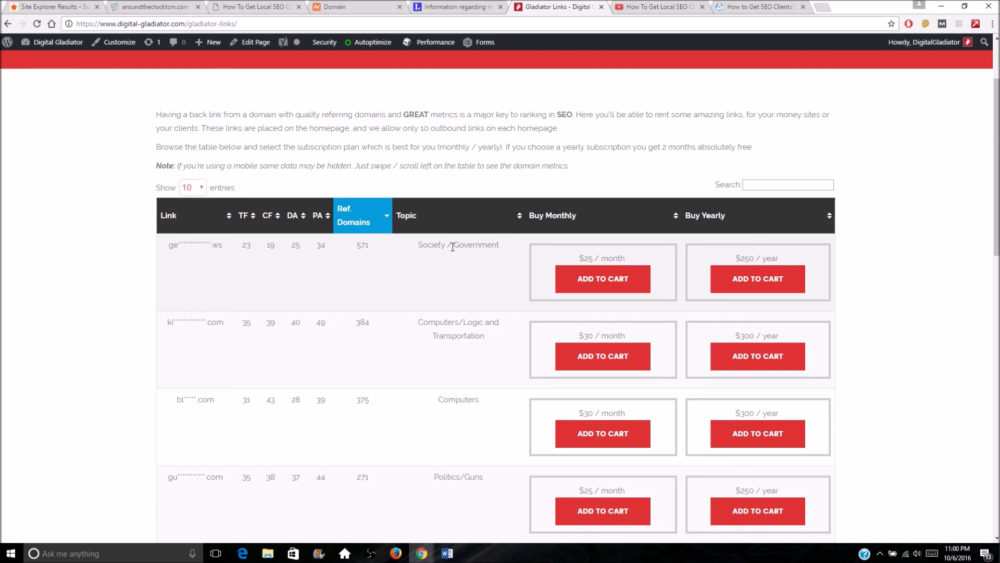
scroll(452, 246, "down", 1)
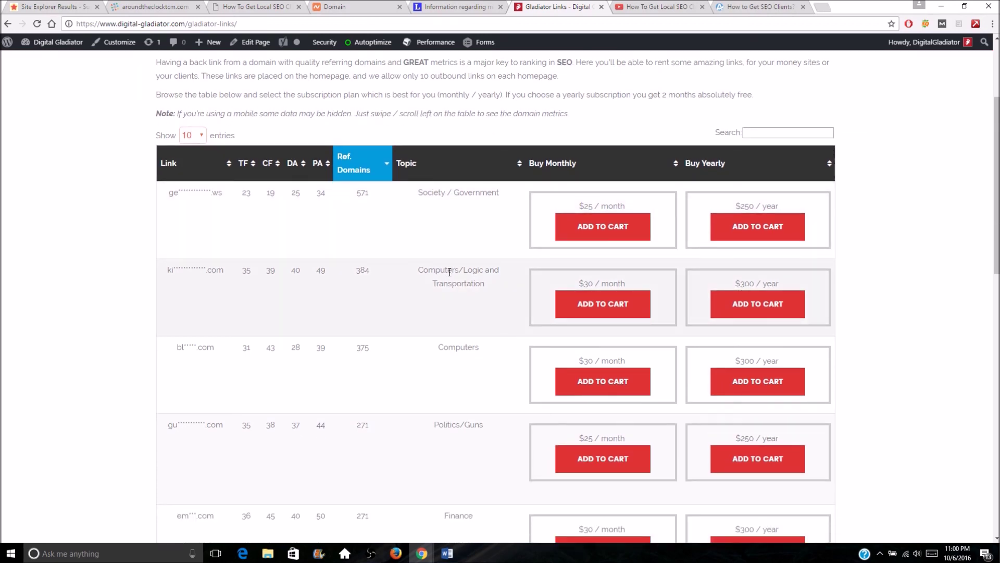
scroll(451, 281, "down", 1)
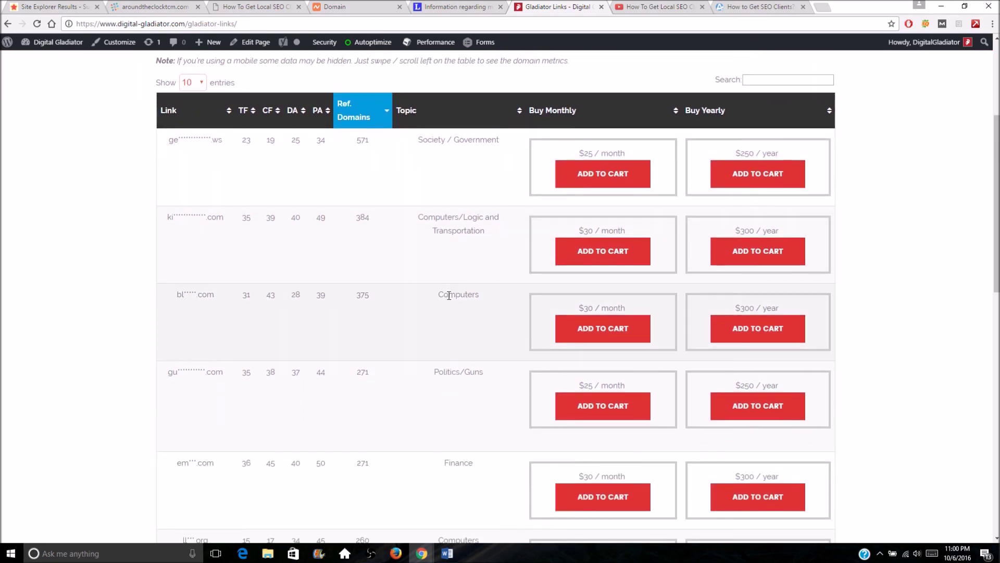
scroll(453, 284, "down", 2)
scroll(460, 291, "down", 1)
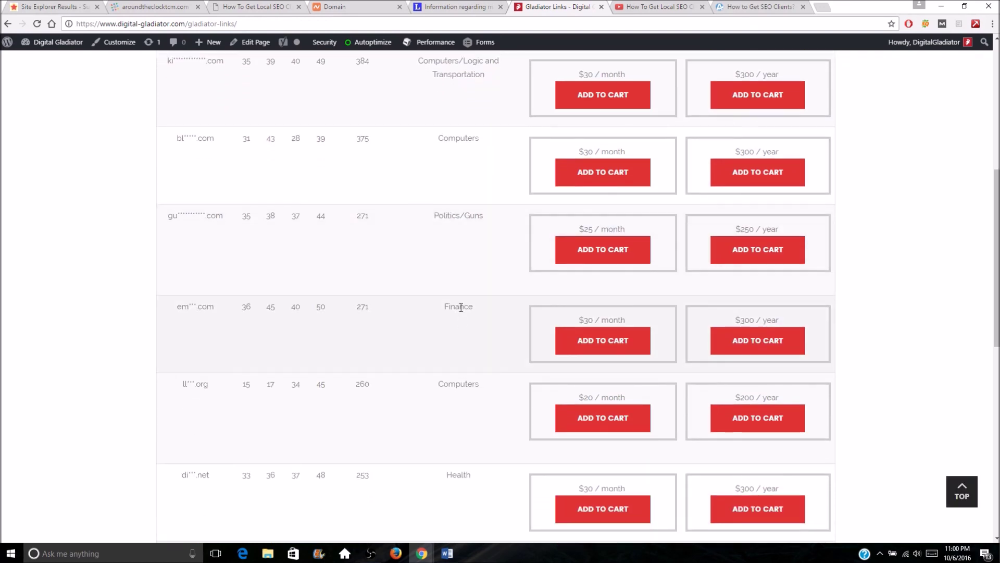
scroll(459, 299, "down", 2)
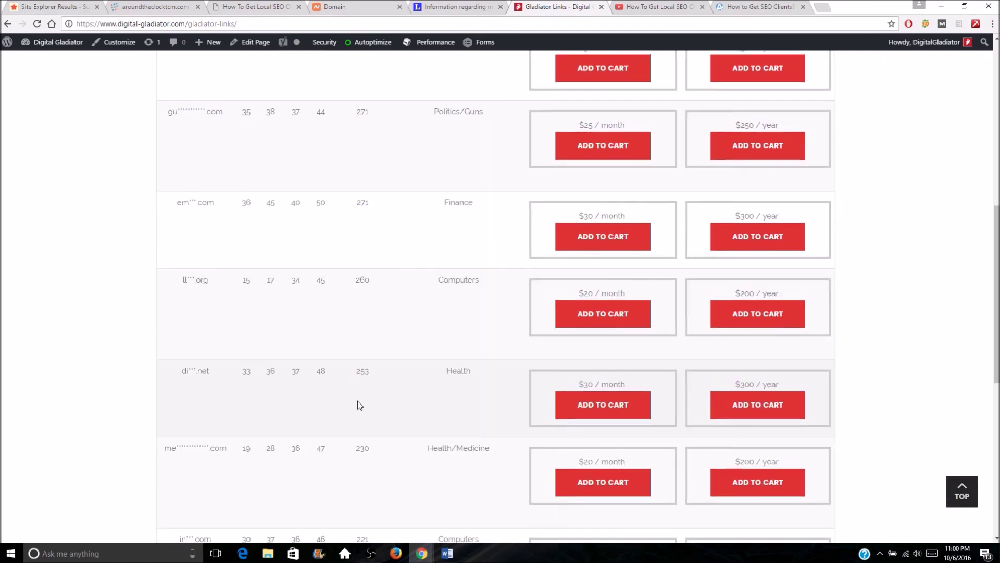
scroll(358, 404, "up", 15)
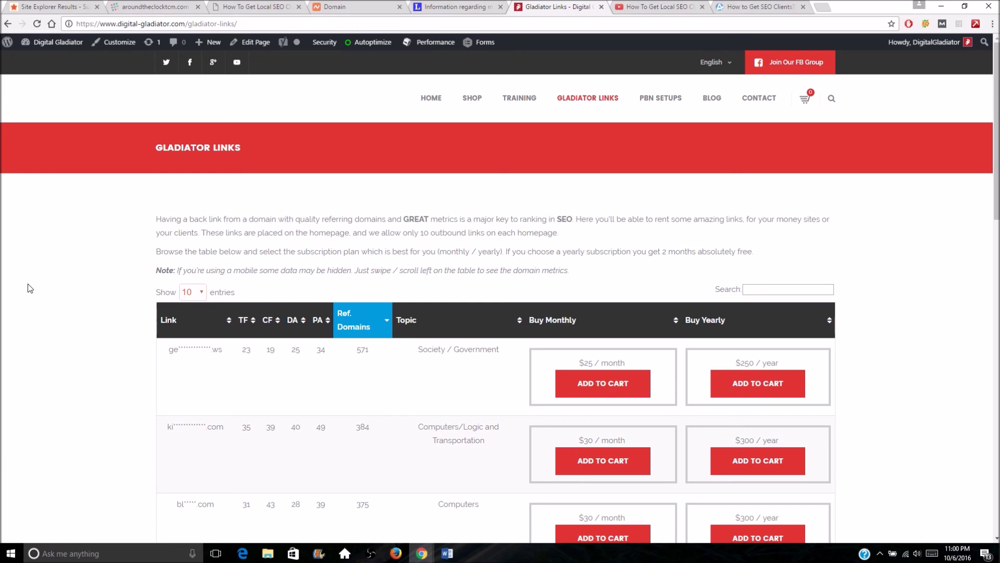
scroll(469, 287, "down", 1)
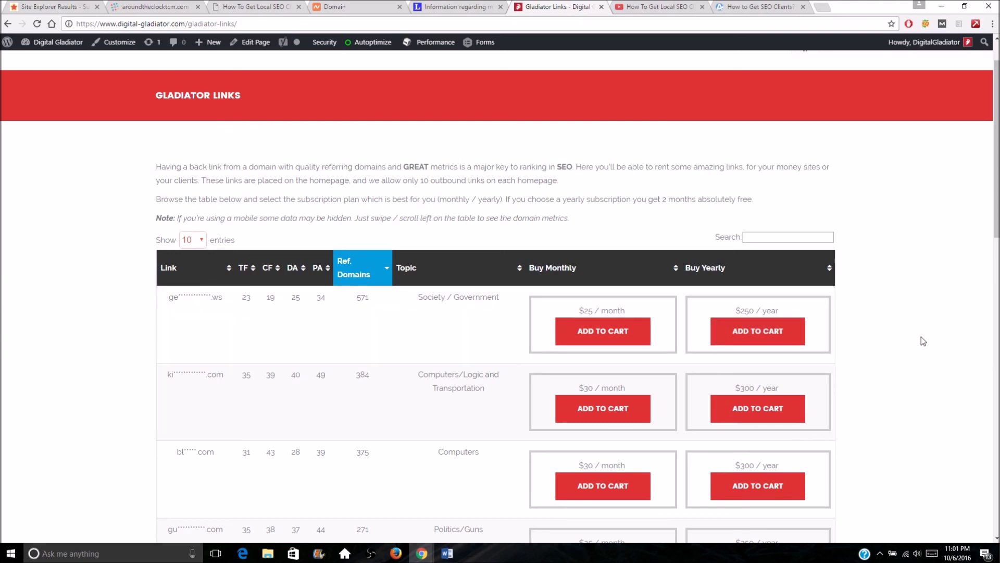
scroll(921, 337, "up", 1)
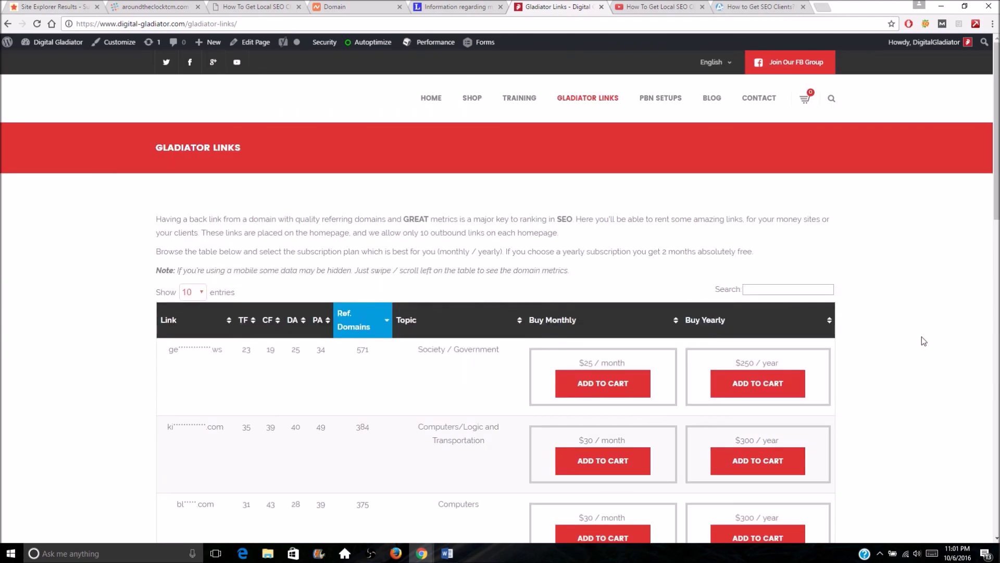